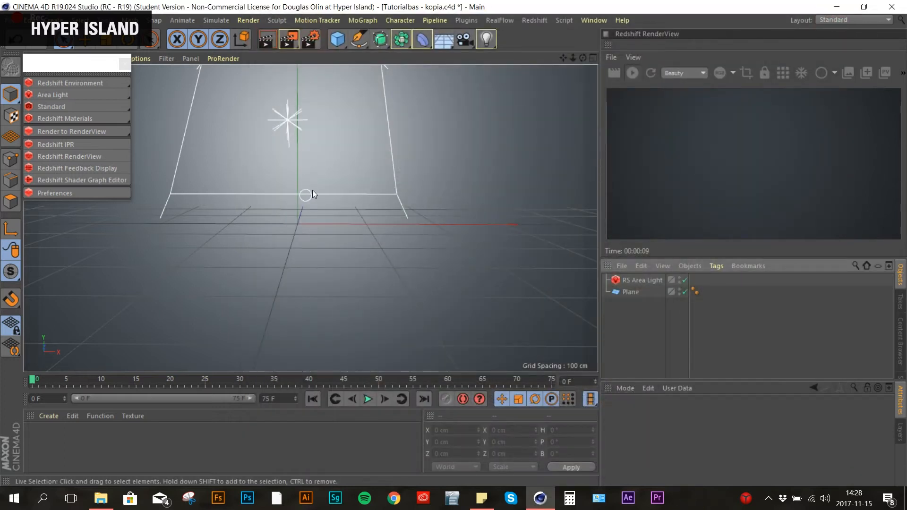
# - Add a sphere primitive to the scene and set its segments to 96
pyautogui.scroll(-5, 333, 168)
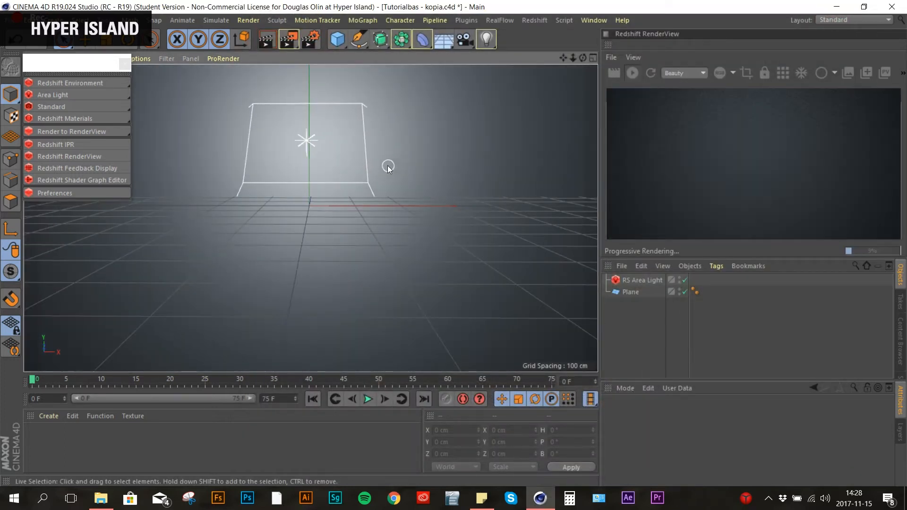
pyautogui.keyDown('alt'); pyautogui.moveTo(393, 152); pyautogui.dragTo(418, 144); pyautogui.keyUp('alt')
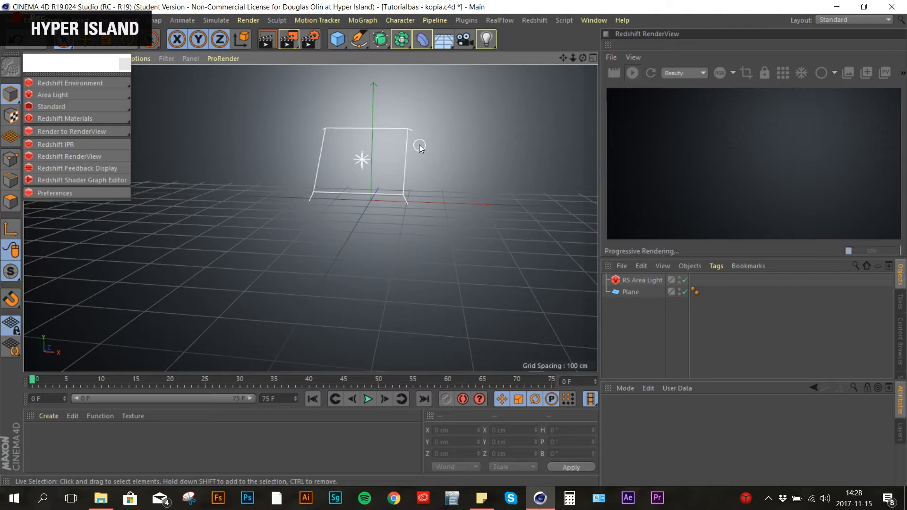
pyautogui.scroll(3, 364, 163)
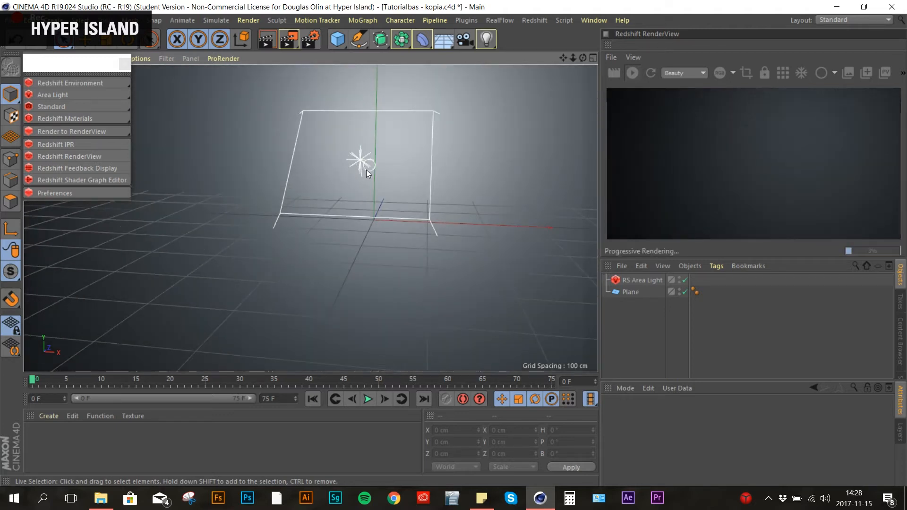
pyautogui.scroll(3, 400, 171)
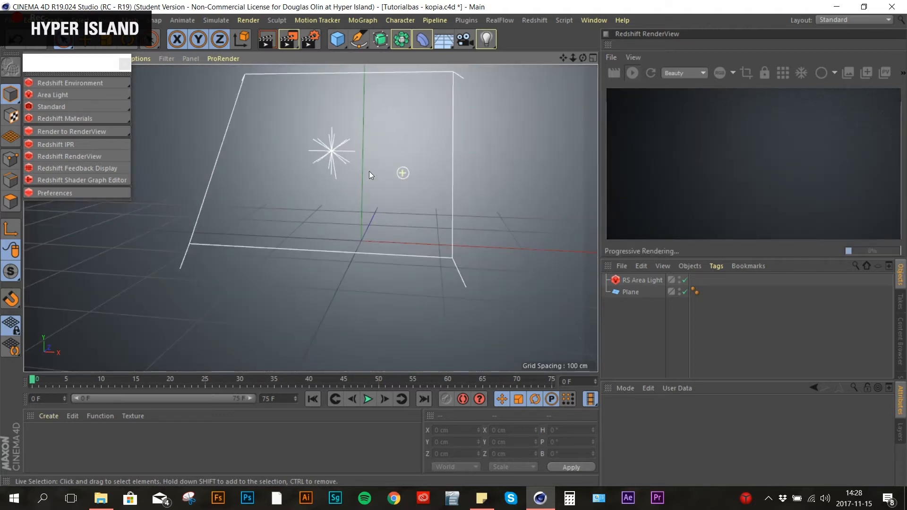
pyautogui.click(342, 36)
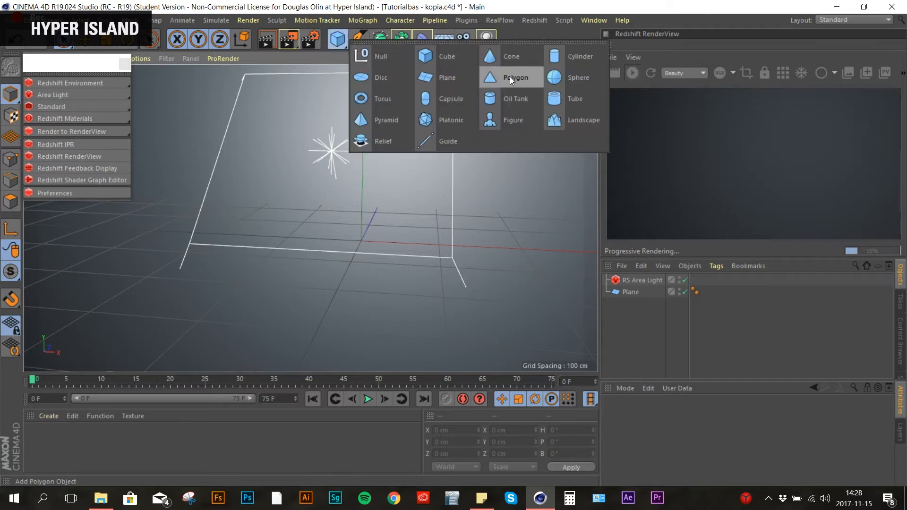
pyautogui.click(561, 78)
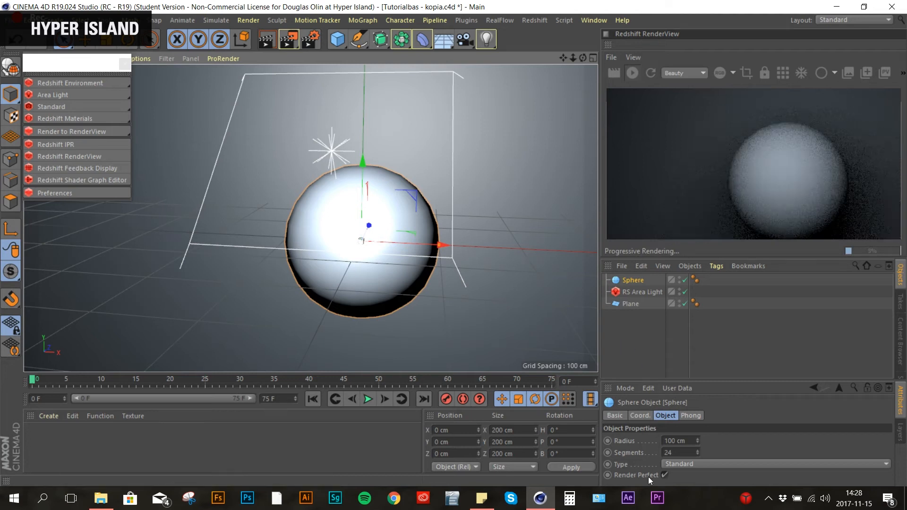
pyautogui.click(678, 452)
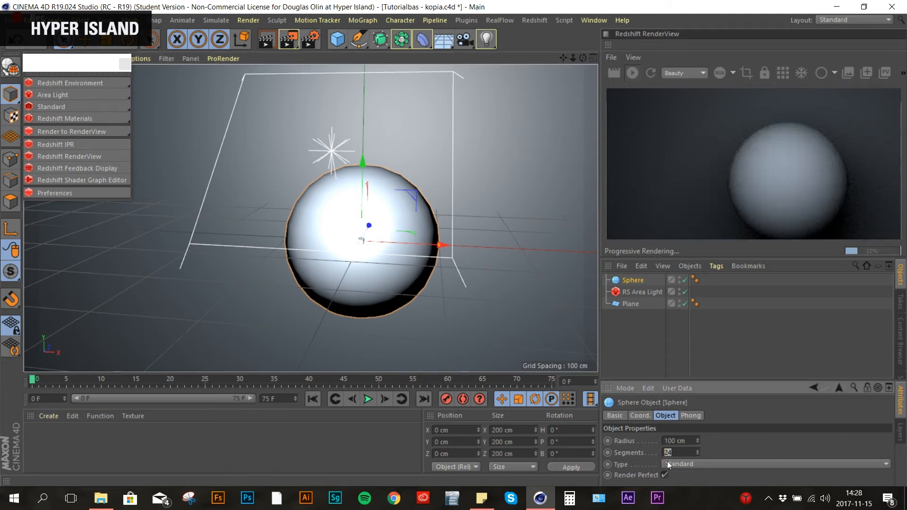
pyautogui.write('96')
pyautogui.press('Return')
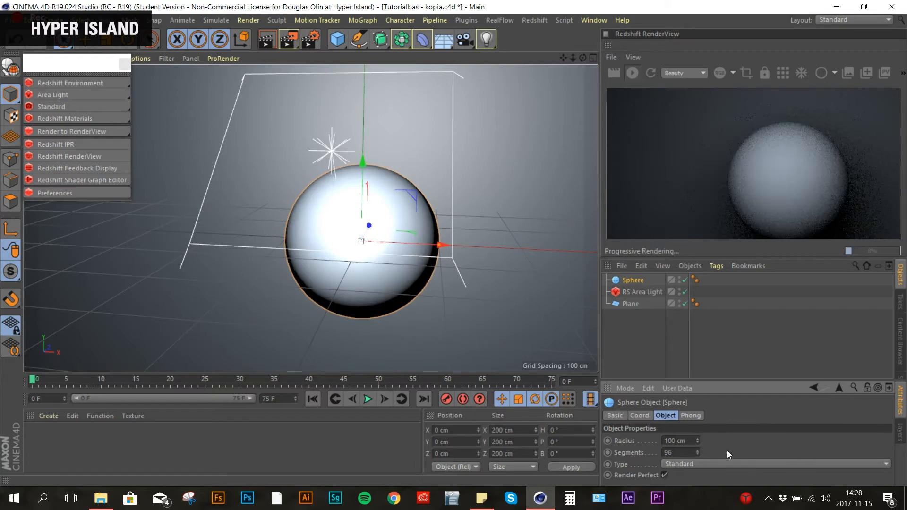
# - Create a Redshift Incandescent material and apply it to the background plane
pyautogui.keyDown('alt'); pyautogui.moveTo(401, 219); pyautogui.dragTo(356, 188, button='middle'); pyautogui.keyUp('alt')
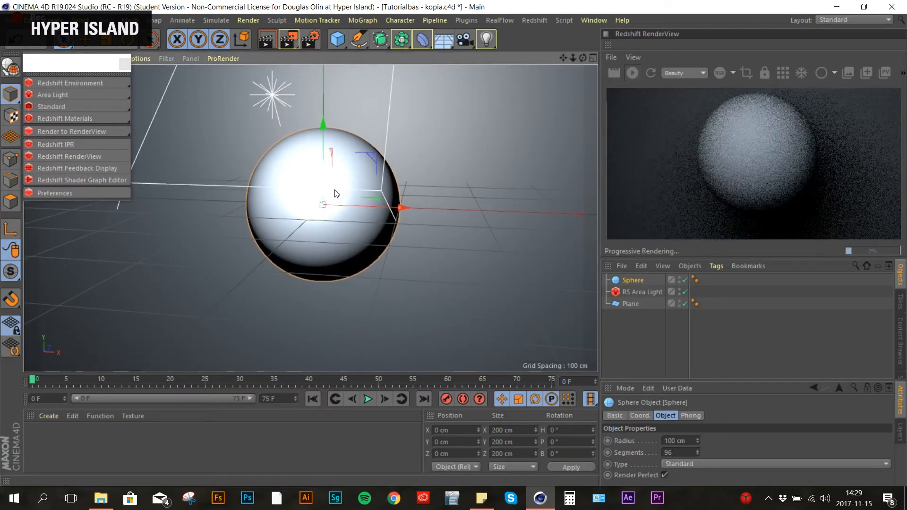
pyautogui.scroll(3, 313, 177)
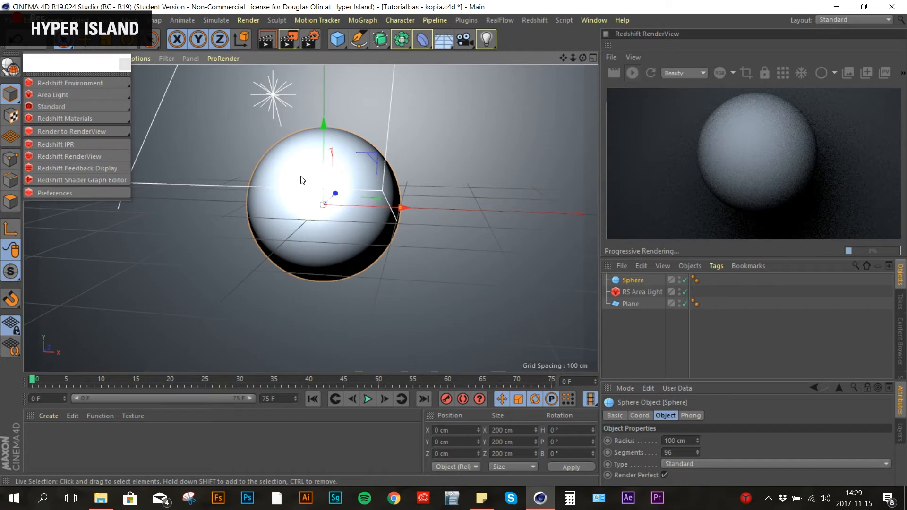
pyautogui.keyDown('alt'); pyautogui.moveTo(325, 145); pyautogui.dragTo(328, 153, button='middle'); pyautogui.keyUp('alt')
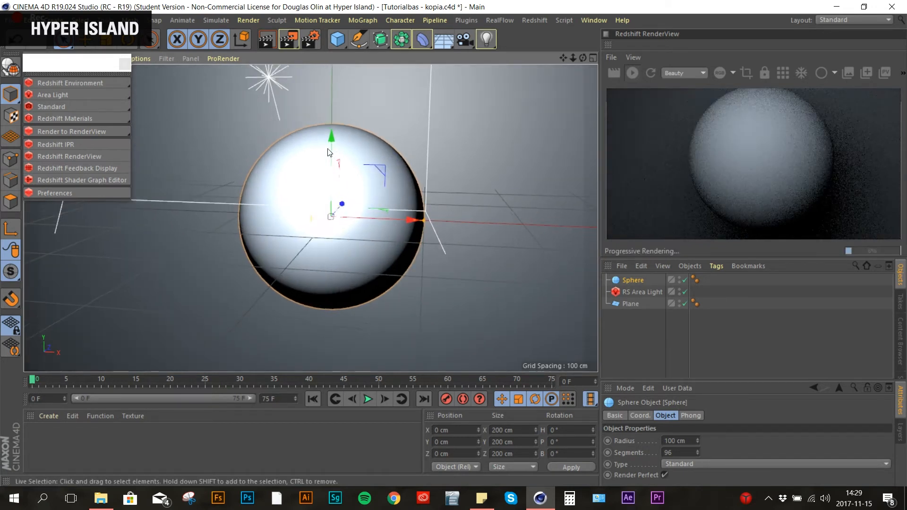
pyautogui.click(47, 416)
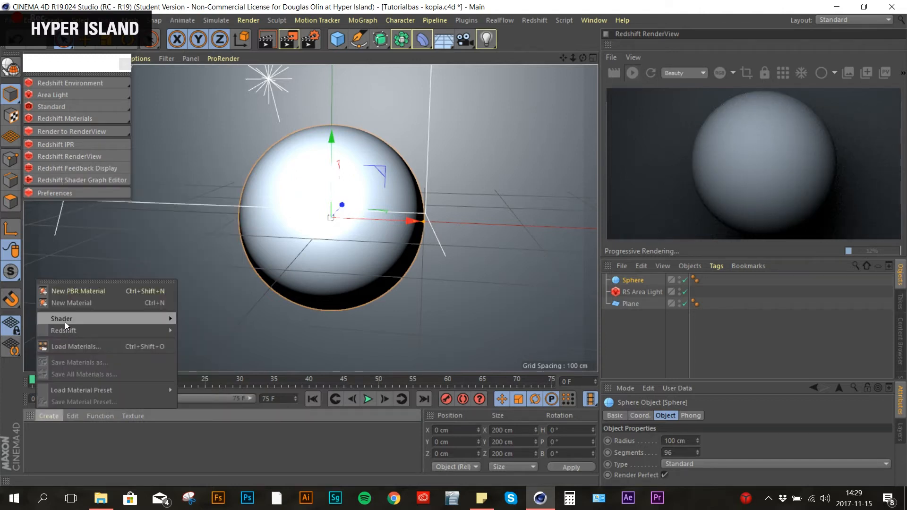
pyautogui.moveTo(64, 322)
pyautogui.moveTo(127, 331)
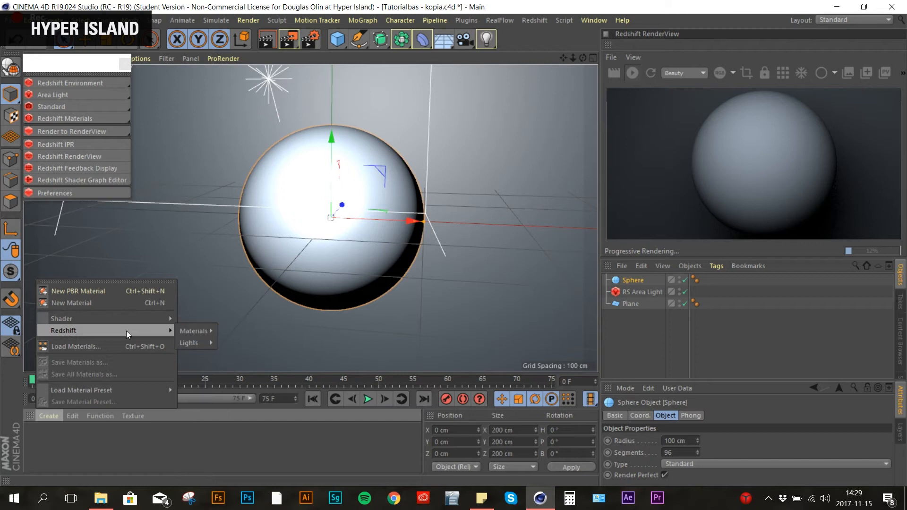
pyautogui.moveTo(189, 330)
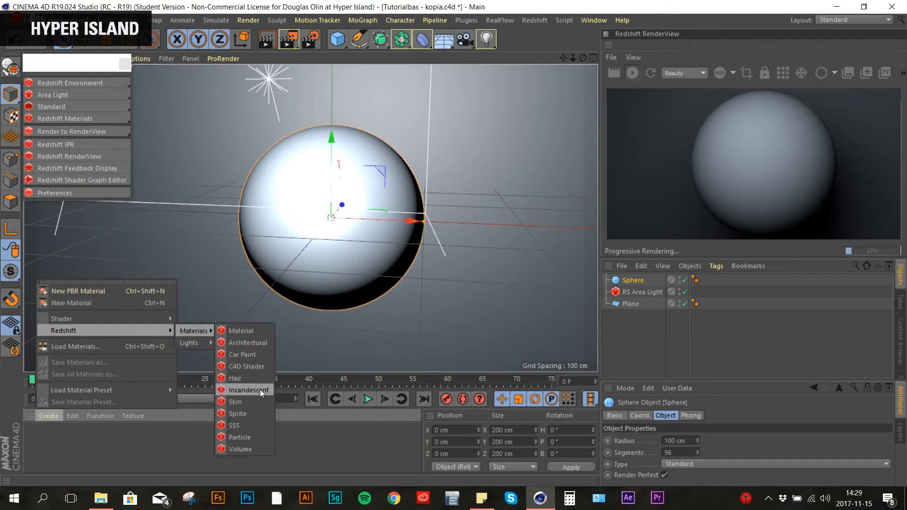
pyautogui.click(260, 389)
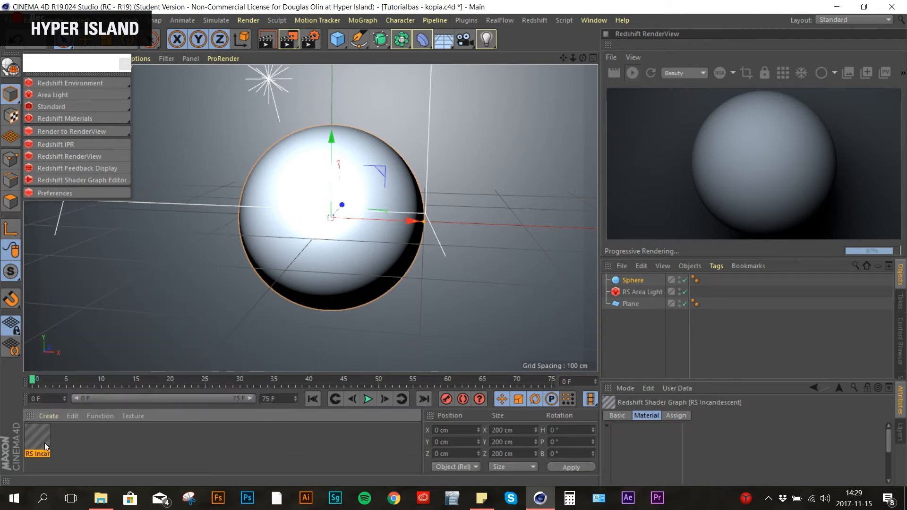
pyautogui.click(76, 443)
pyautogui.moveTo(190, 127); pyautogui.dragTo(191, 128)
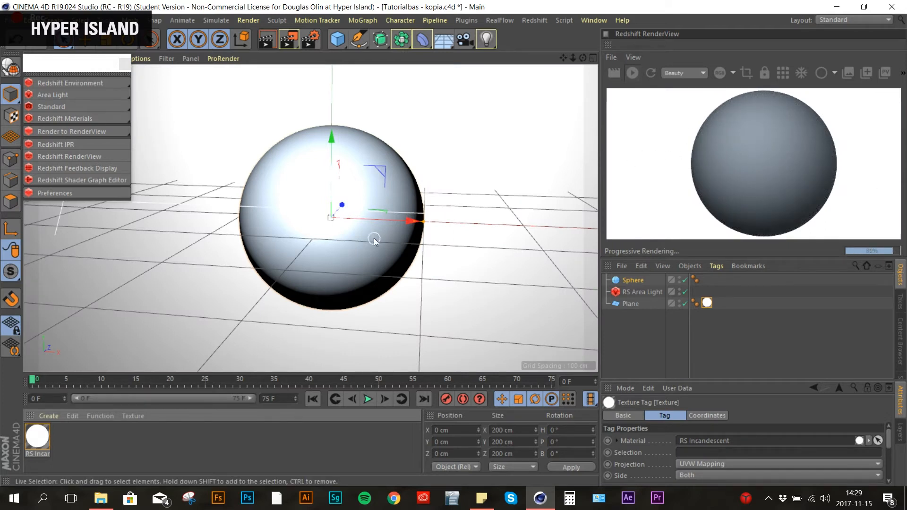
# - Create a standard Redshift Material and apply it to the sphere
pyautogui.click(51, 416)
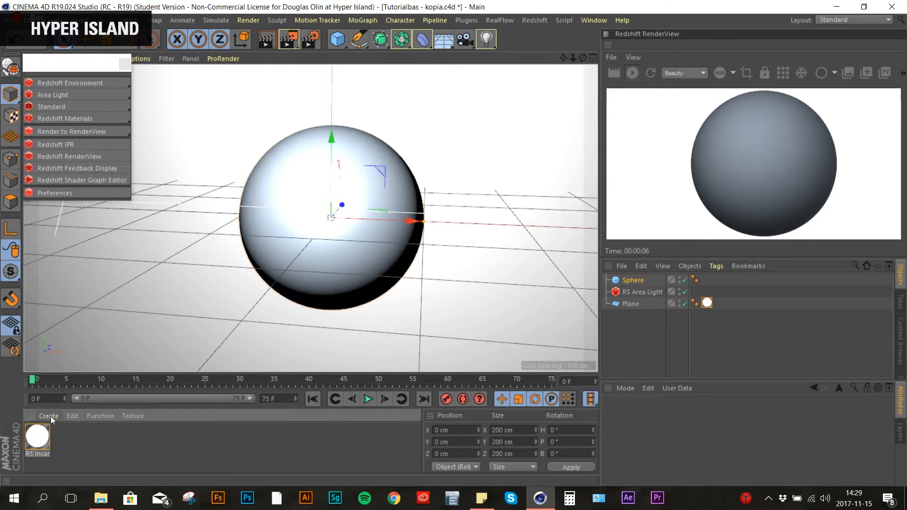
pyautogui.click(51, 416)
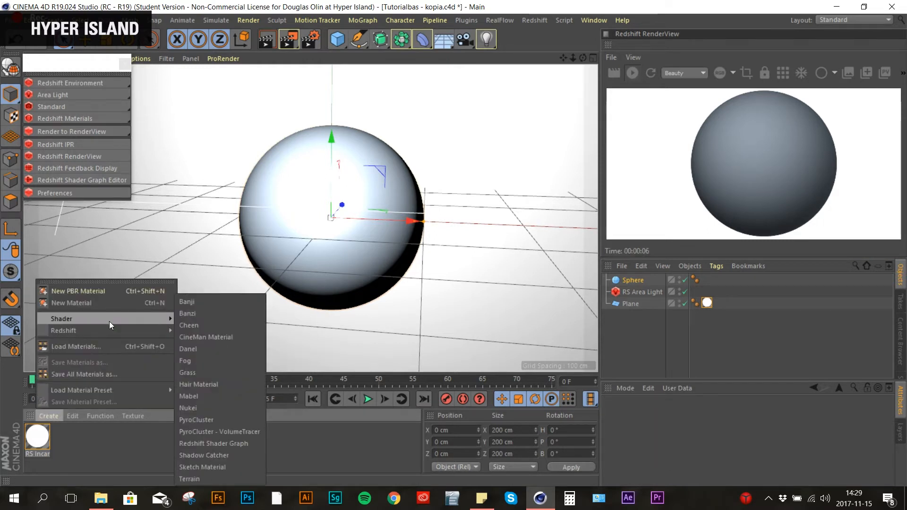
pyautogui.moveTo(114, 332)
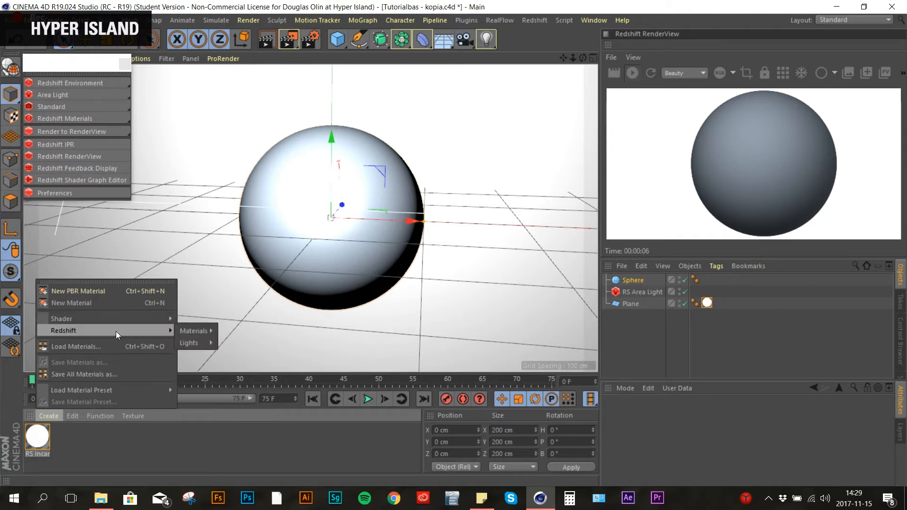
pyautogui.moveTo(186, 327)
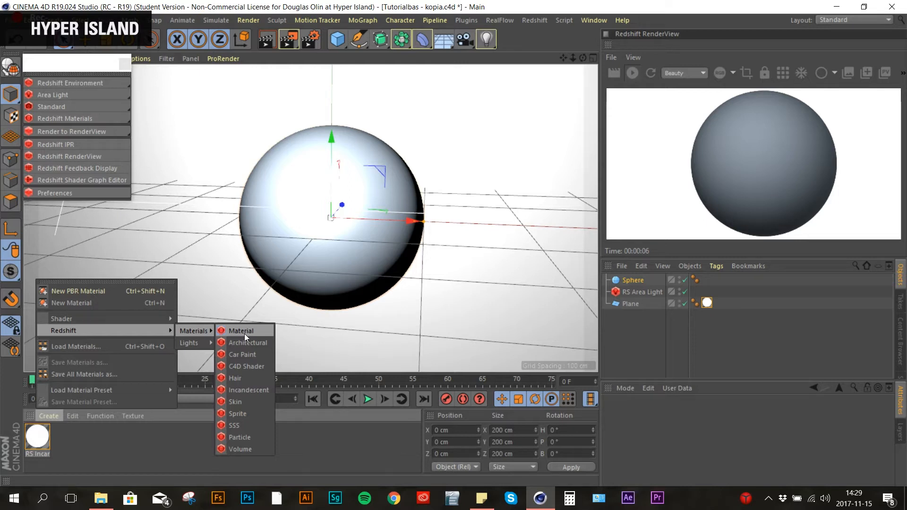
pyautogui.click(244, 331)
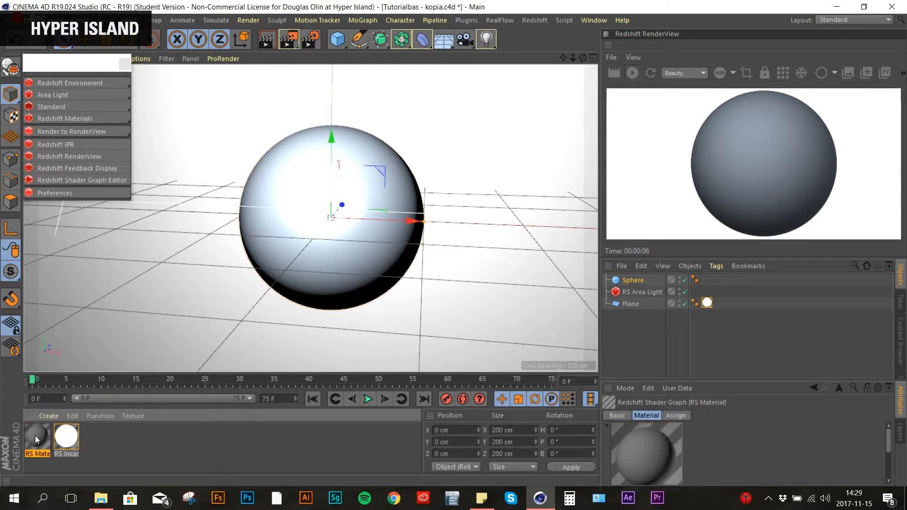
pyautogui.moveTo(157, 341); pyautogui.dragTo(330, 180)
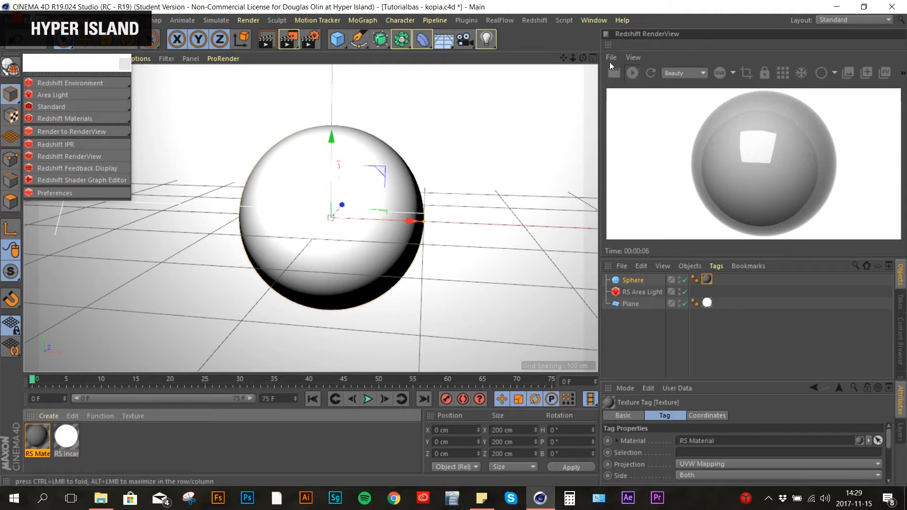
# - Open the sphere's RS Material for editing and examine its Base Properties and Coating settings
pyautogui.doubleClick(41, 435)
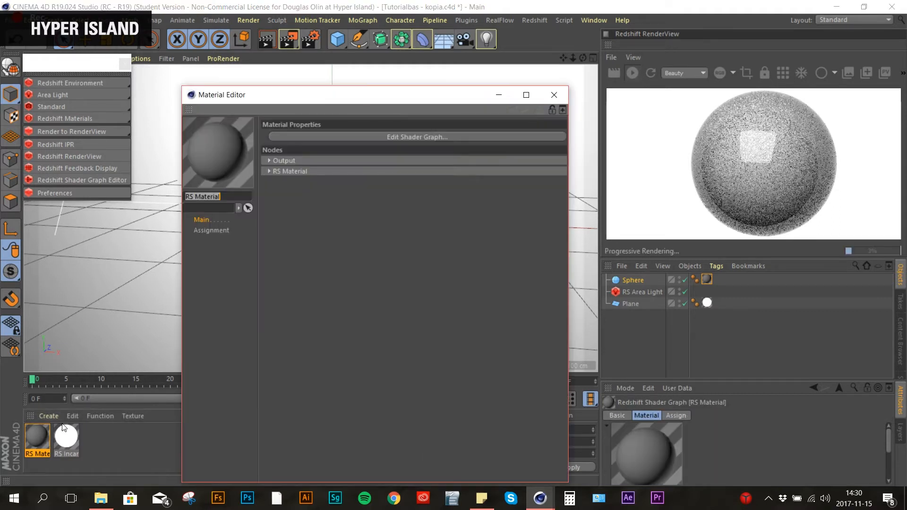
pyautogui.moveTo(357, 93); pyautogui.dragTo(384, 52)
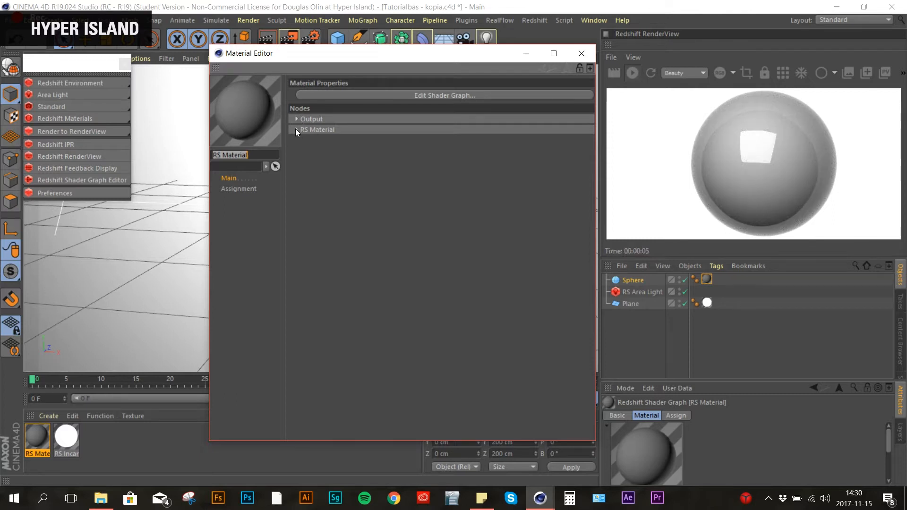
pyautogui.click(296, 129)
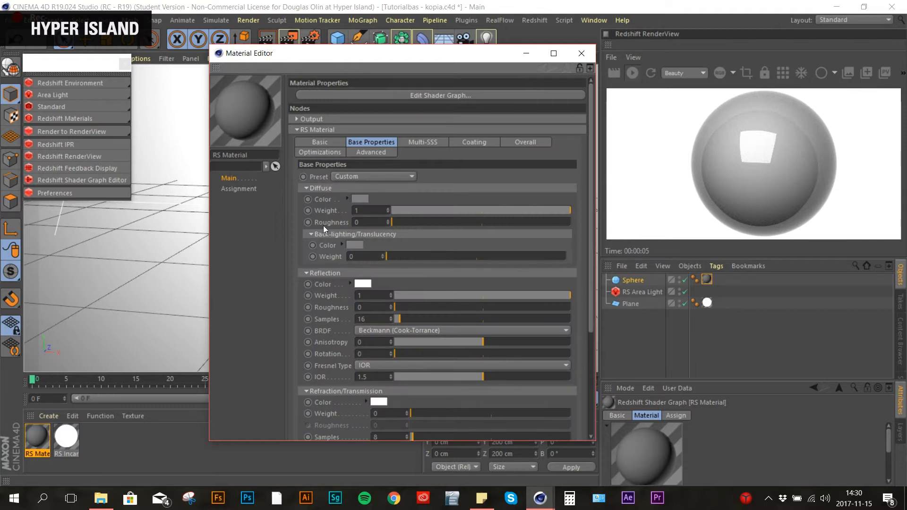
pyautogui.scroll(-3, 330, 212)
pyautogui.scroll(3, 330, 211)
pyautogui.scroll(-3, 325, 226)
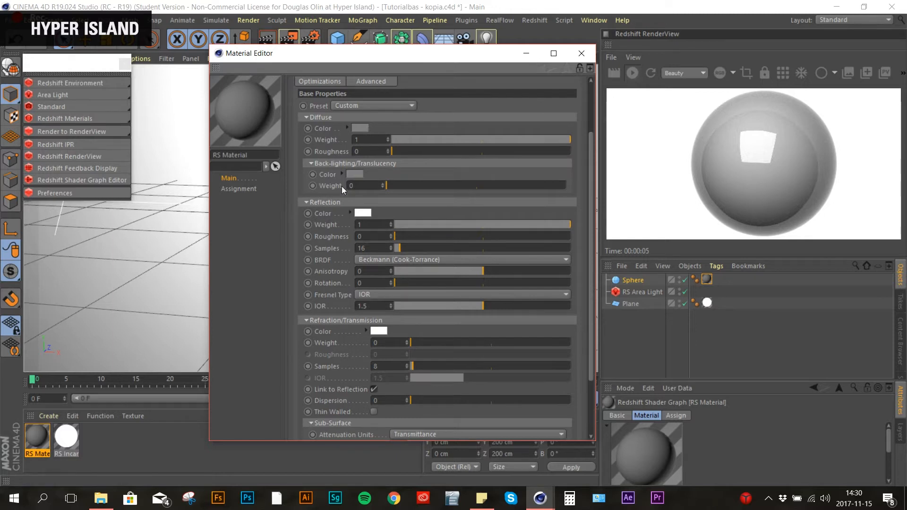
pyautogui.scroll(-3, 327, 313)
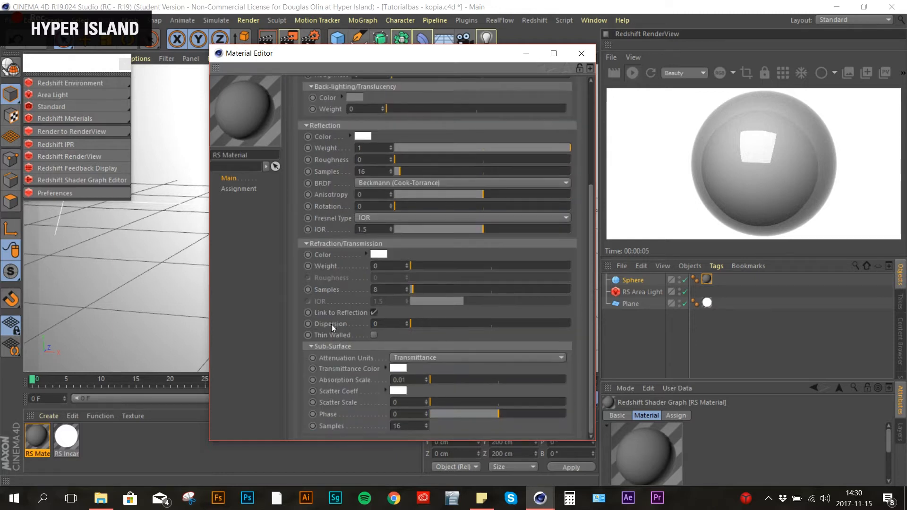
pyautogui.scroll(6, 353, 331)
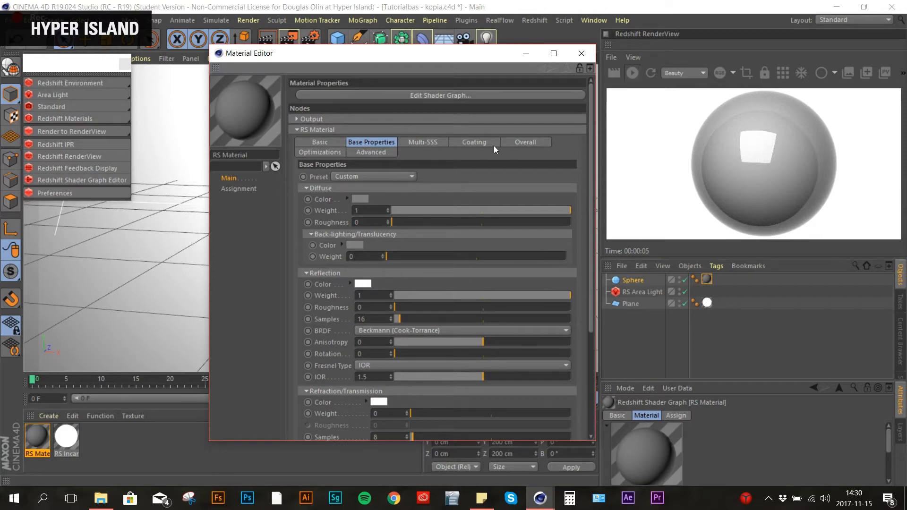
pyautogui.click(474, 142)
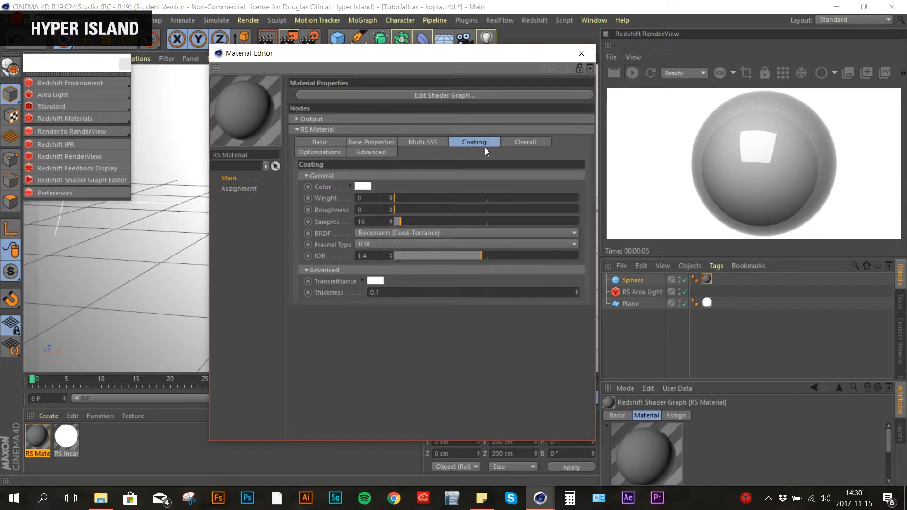
pyautogui.click(371, 143)
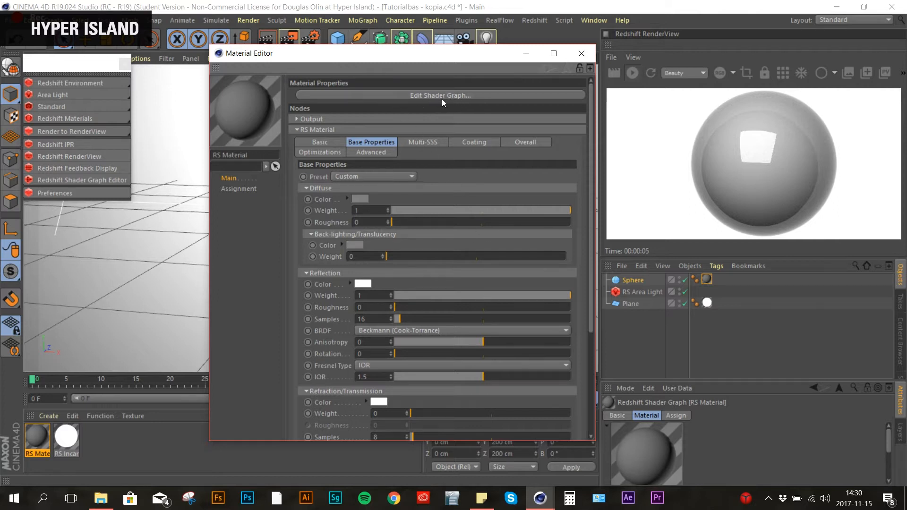
# - Open the RS Material's shader graph in place of the Material Editor and fit its window and properties pane beside the render view
pyautogui.click(409, 95)
pyautogui.moveTo(298, 52); pyautogui.dragTo(350, 46)
pyautogui.click(588, 57)
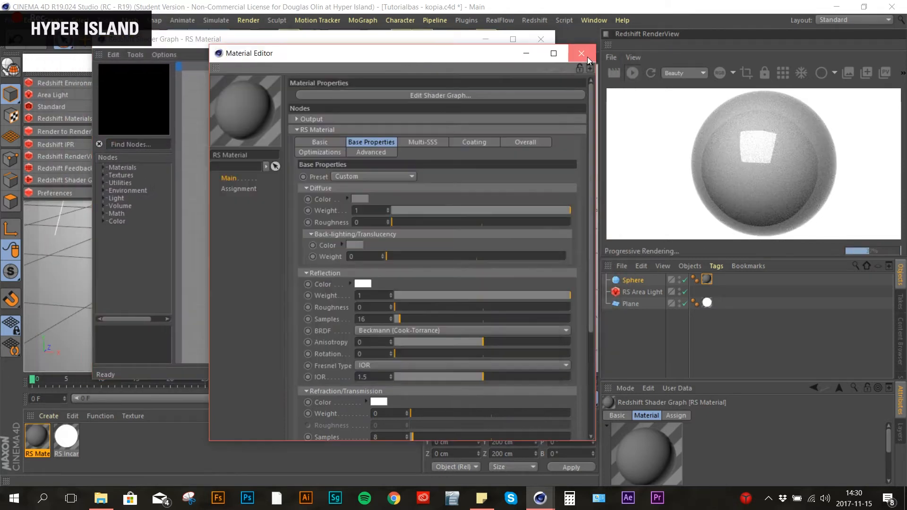
pyautogui.click(588, 57)
pyautogui.moveTo(598, 162); pyautogui.dragTo(650, 162)
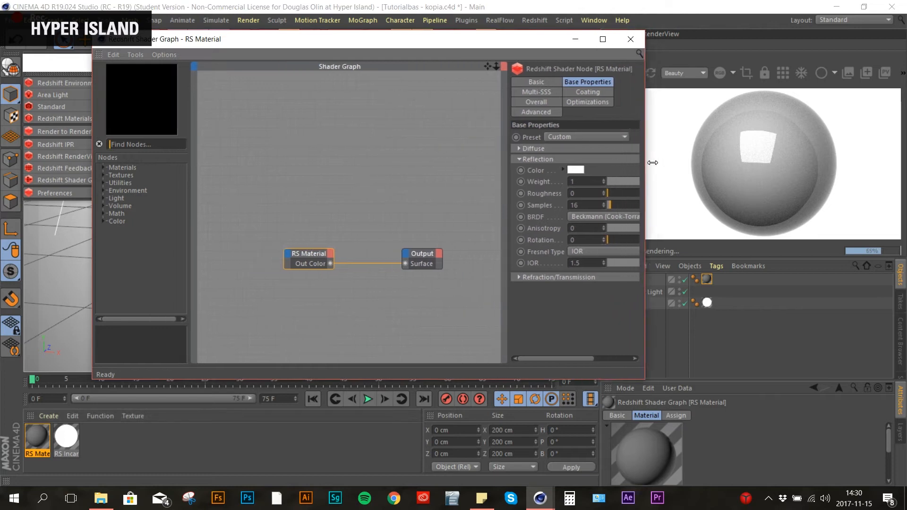
pyautogui.moveTo(293, 44); pyautogui.dragTo(227, 44)
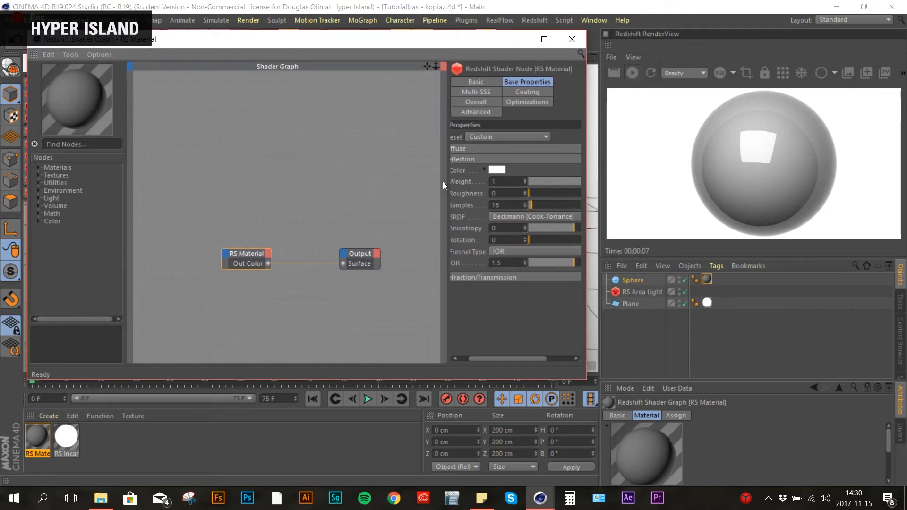
pyautogui.moveTo(447, 181); pyautogui.dragTo(382, 176)
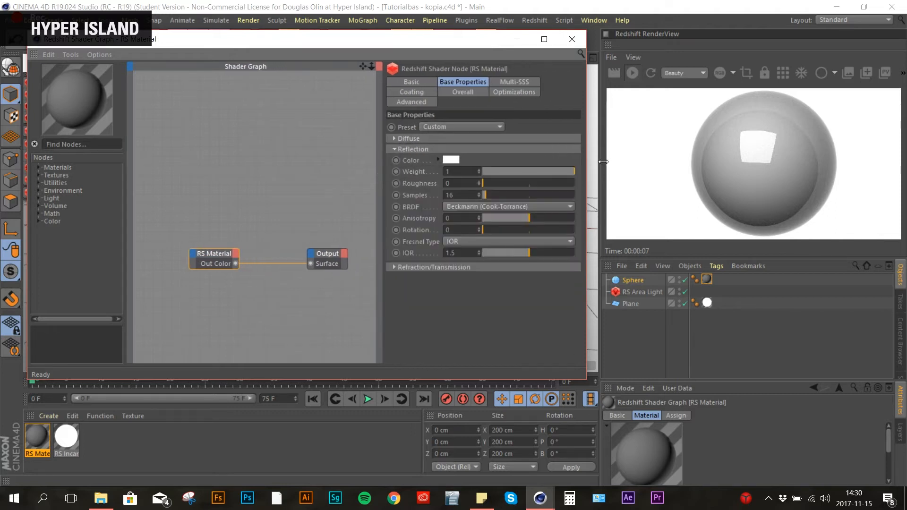
pyautogui.moveTo(586, 166); pyautogui.dragTo(598, 165)
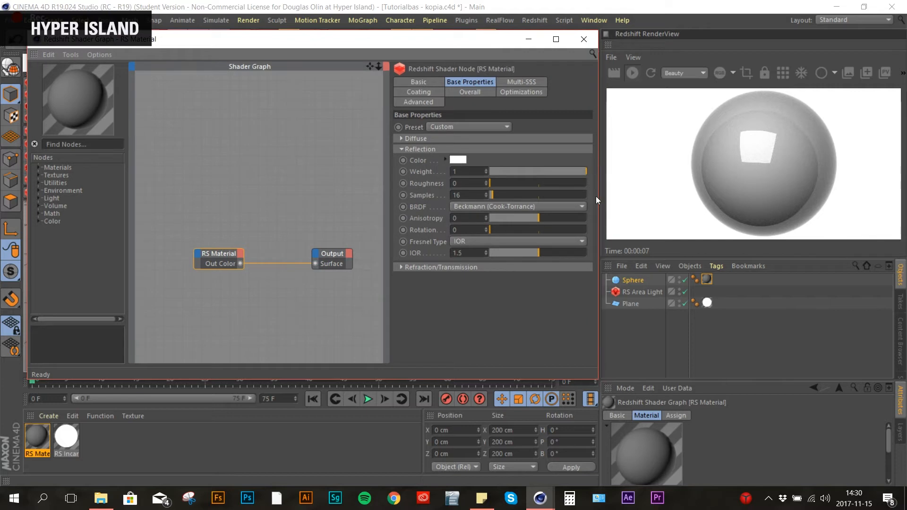
# - Enlarge the shader graph window slightly and reposition the RS Material and Output nodes further up the graph
pyautogui.moveTo(581, 381); pyautogui.dragTo(571, 393)
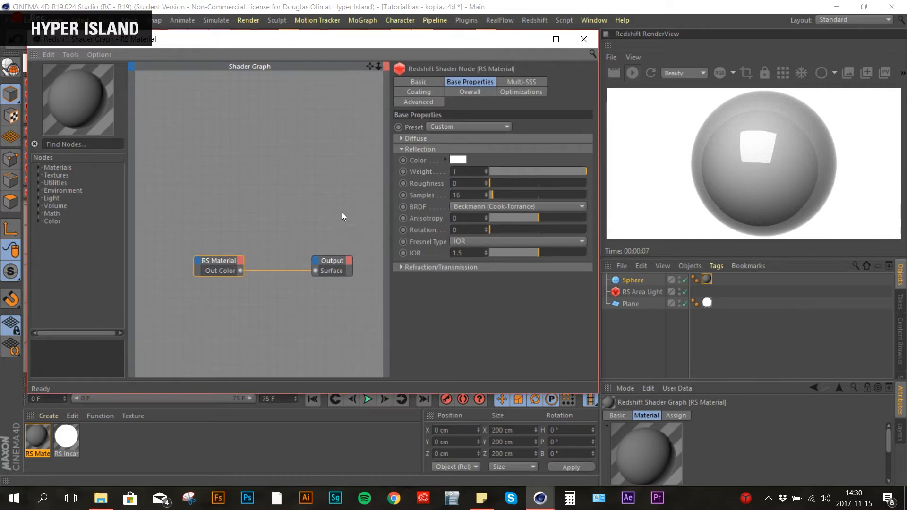
pyautogui.click(218, 262)
pyautogui.moveTo(218, 264); pyautogui.dragTo(227, 229)
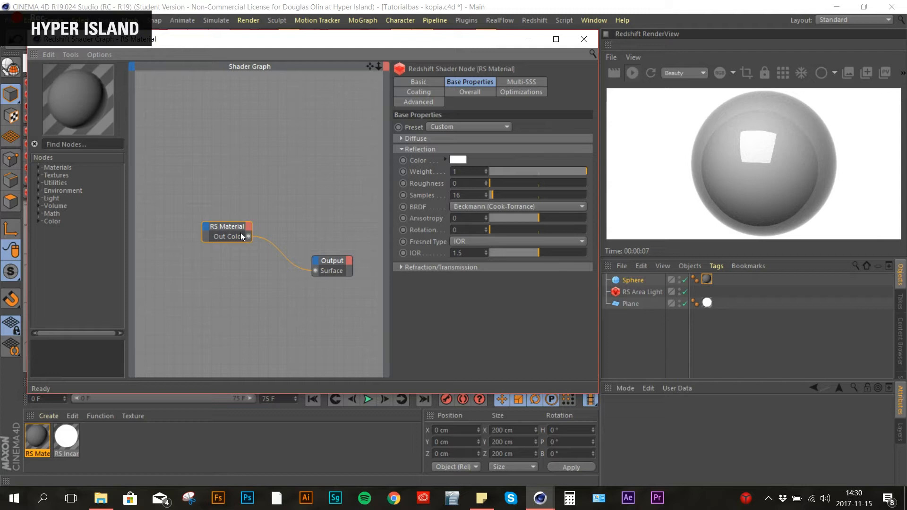
pyautogui.moveTo(331, 263); pyautogui.dragTo(332, 240)
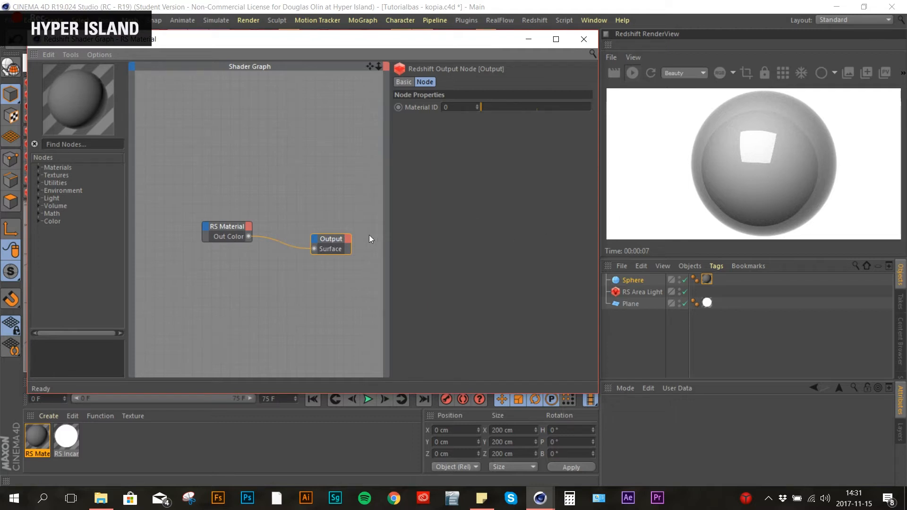
# - Apply the Iron preset to the RS Material's base properties and set its reflection weight to 0.8
pyautogui.click(228, 231)
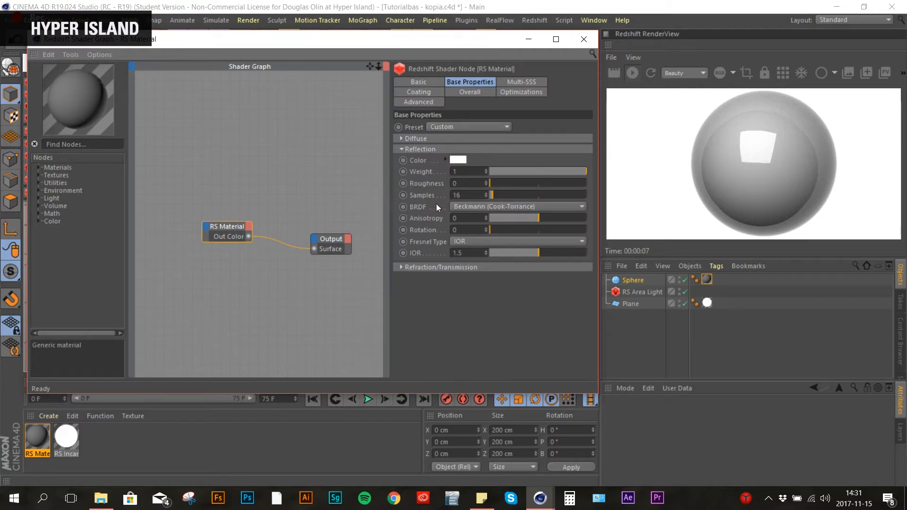
pyautogui.click(402, 138)
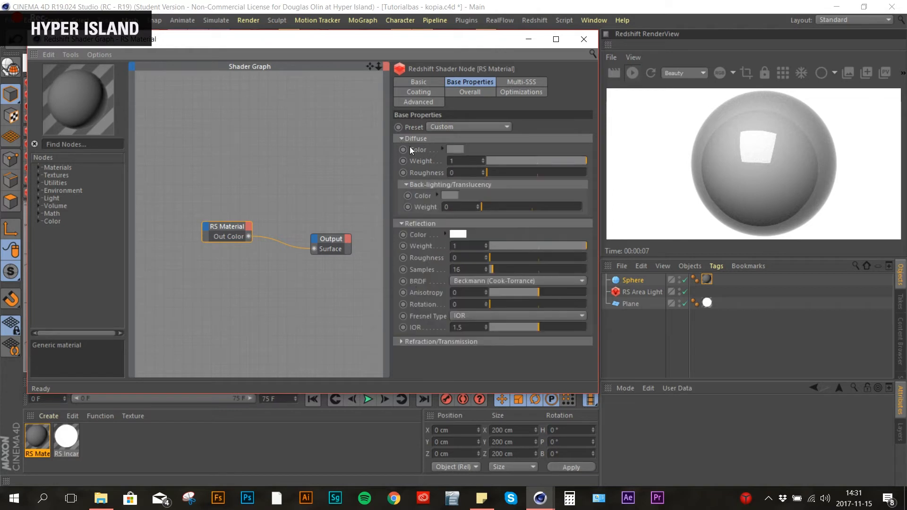
pyautogui.click(402, 342)
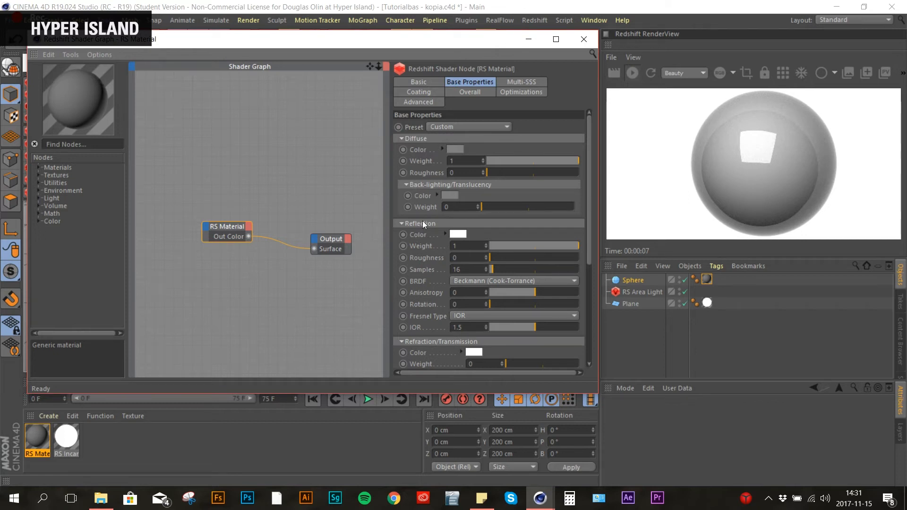
pyautogui.scroll(-5, 417, 307)
pyautogui.scroll(5, 417, 308)
pyautogui.click(484, 126)
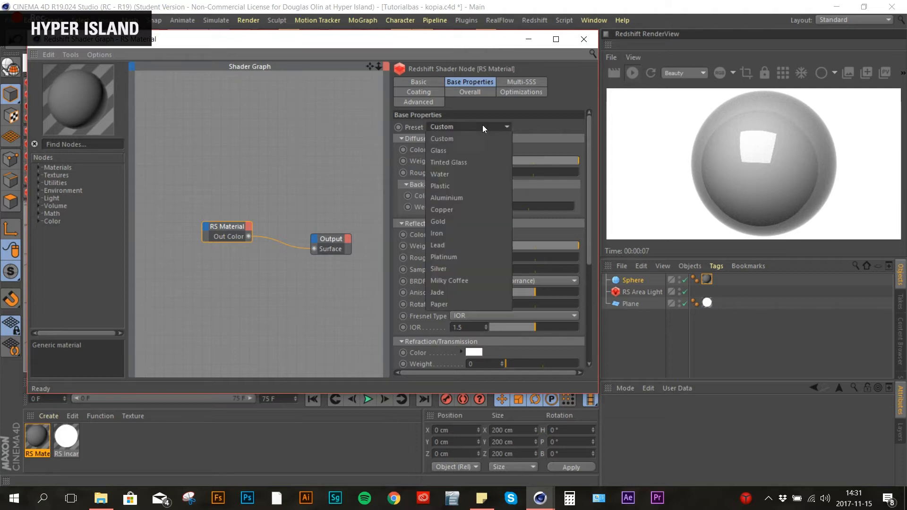
pyautogui.click(449, 236)
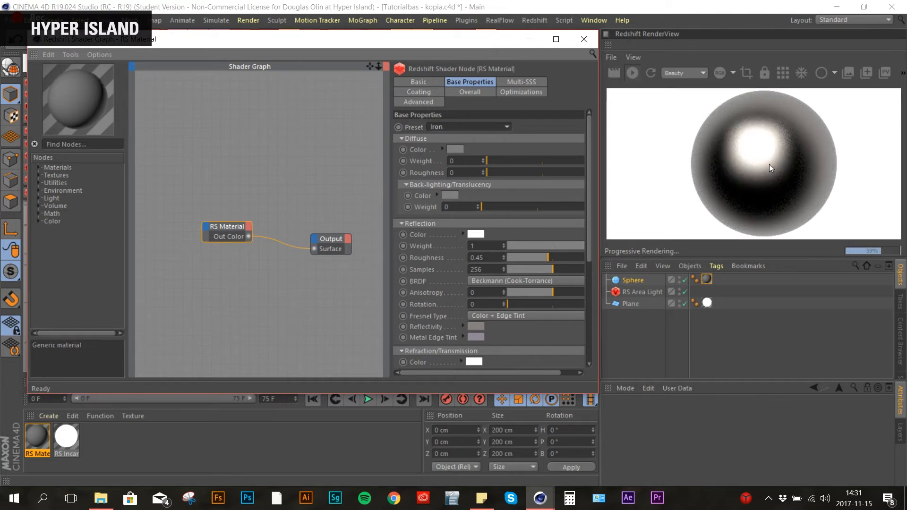
pyautogui.click(488, 244)
pyautogui.write('.8')
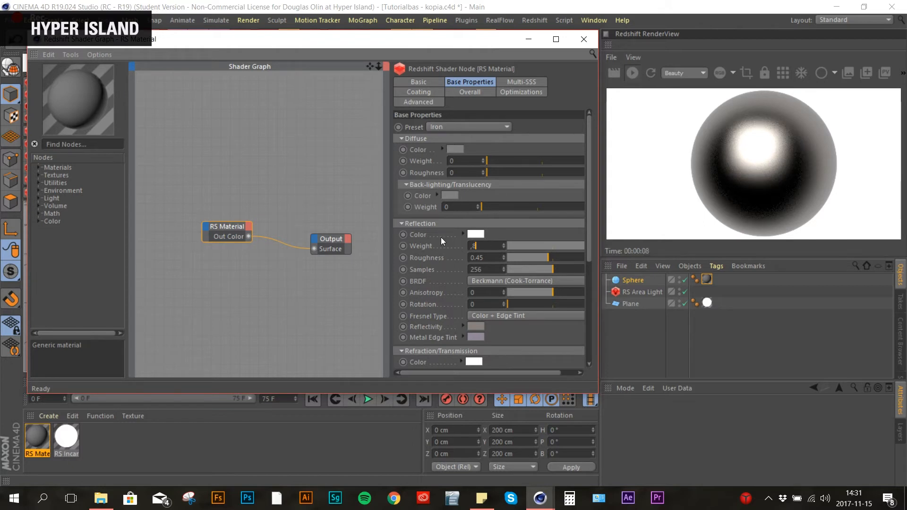
pyautogui.press('Return')
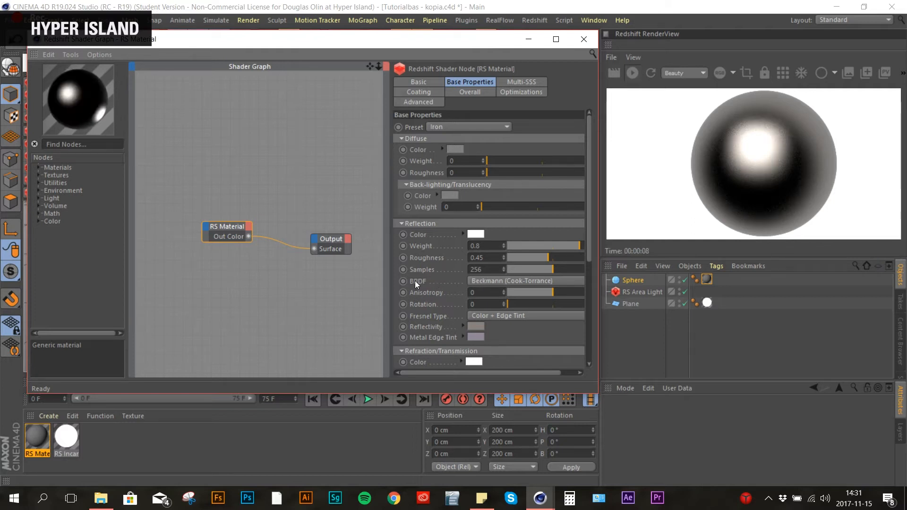
# - Set the material's reflection BRDF to GGX and its Fresnel type to IOR
pyautogui.click(500, 282)
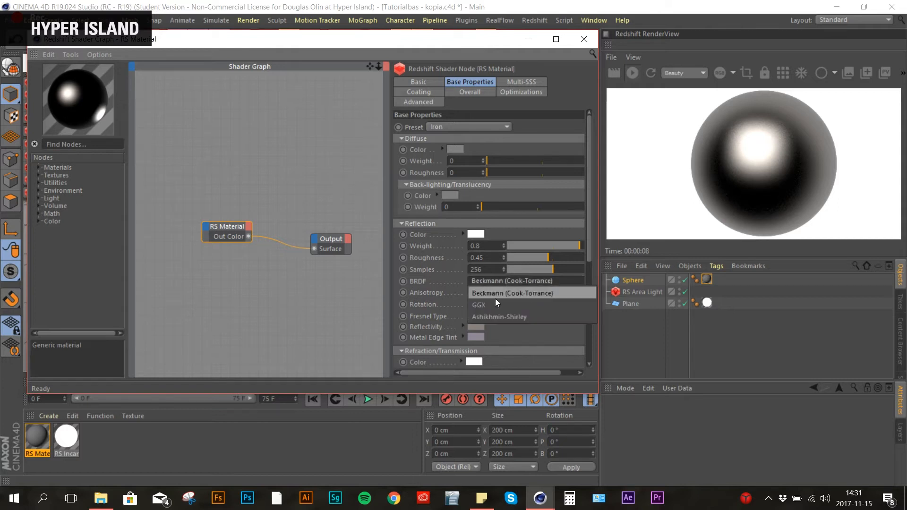
pyautogui.click(492, 302)
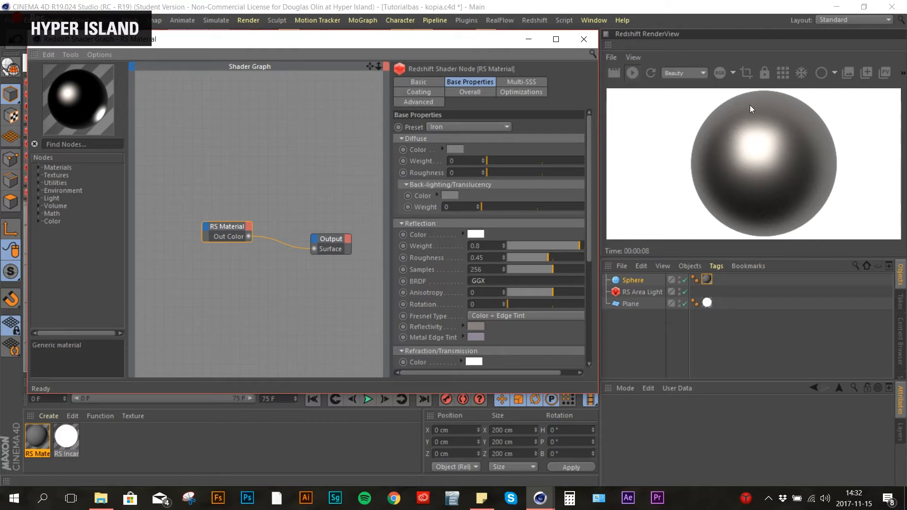
pyautogui.click(484, 316)
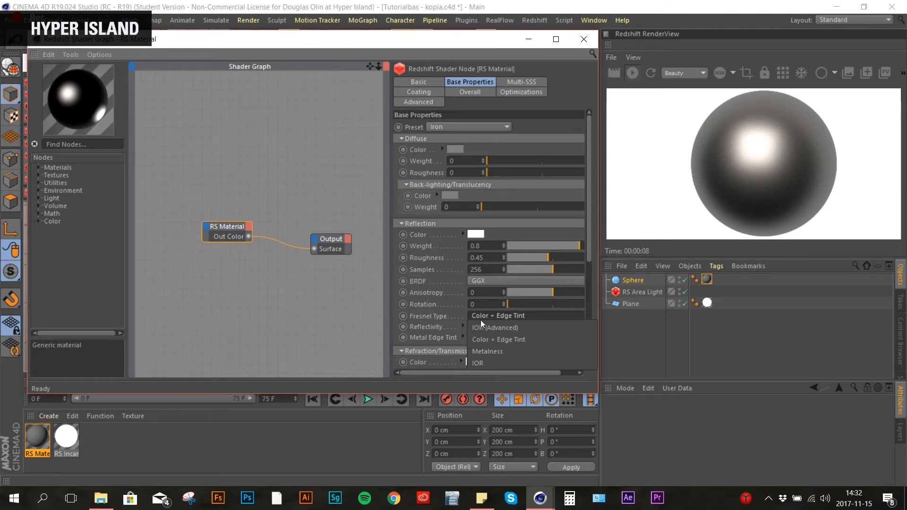
pyautogui.click(492, 364)
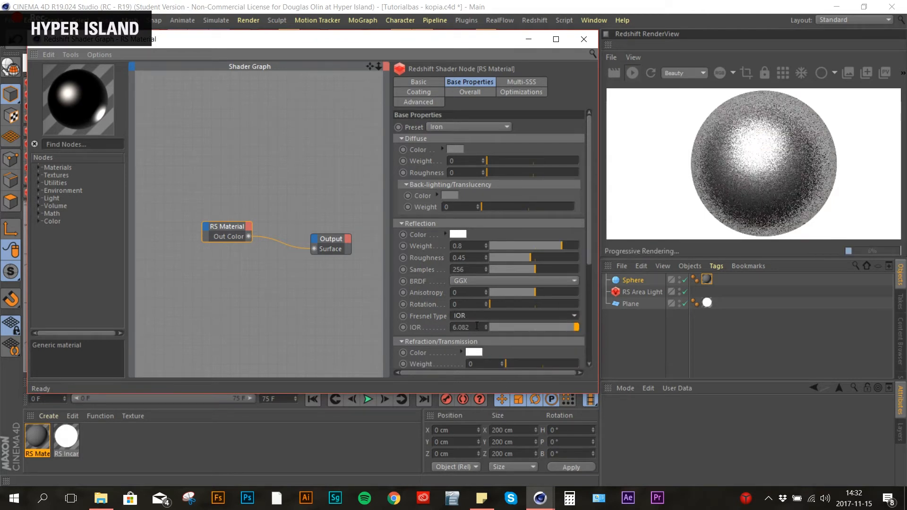
# - Set the material's reflection IOR to 2
pyautogui.doubleClick(471, 327)
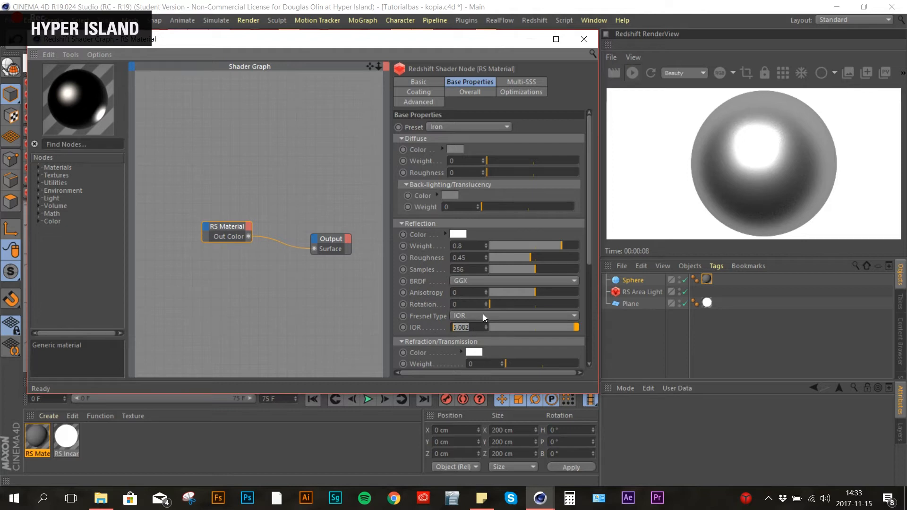
pyautogui.click(483, 315)
pyautogui.click(452, 364)
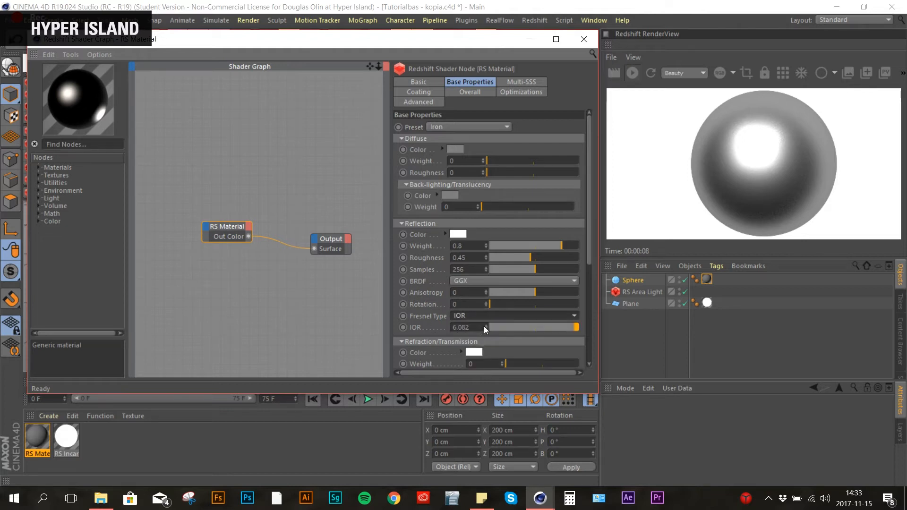
pyautogui.moveTo(484, 326); pyautogui.dragTo(421, 327)
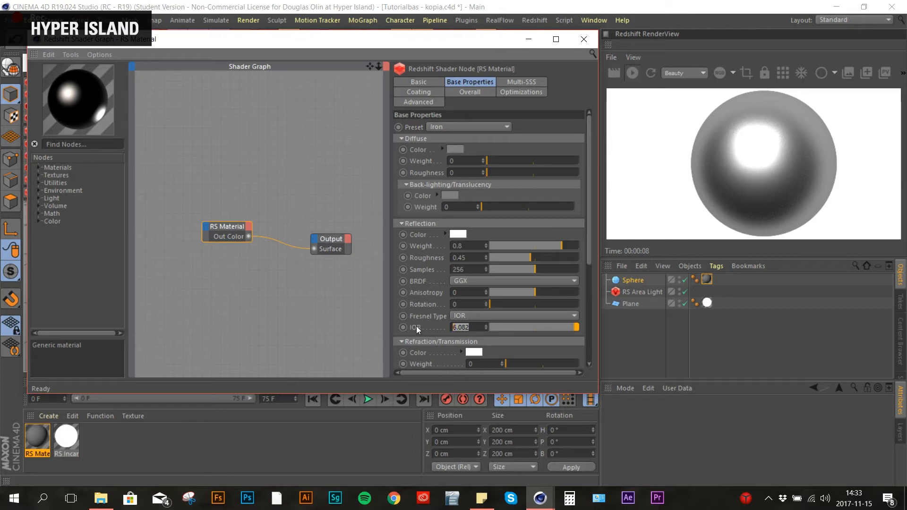
pyautogui.write('2')
pyautogui.click(438, 324)
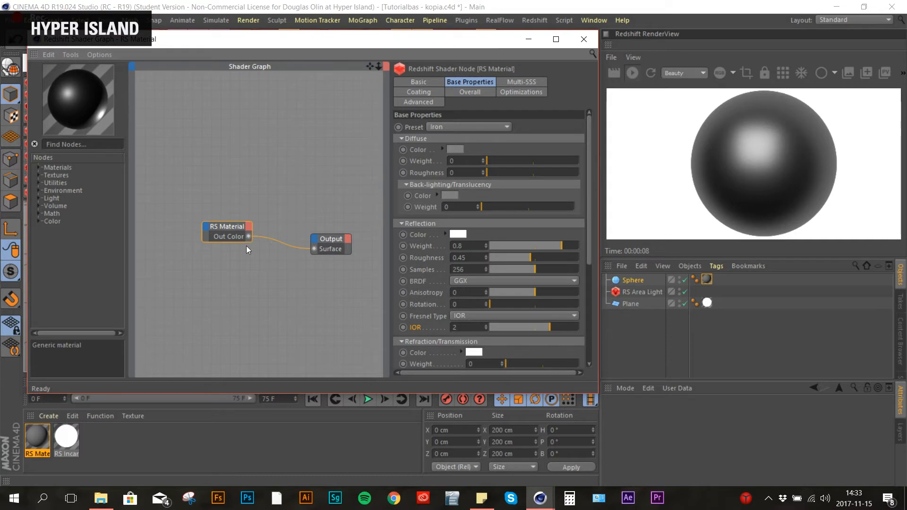
# - Make room in the shader graph by shifting the existing nodes, and add a Texture node
pyautogui.moveTo(333, 239); pyautogui.dragTo(355, 239)
pyautogui.moveTo(225, 228); pyautogui.dragTo(285, 223)
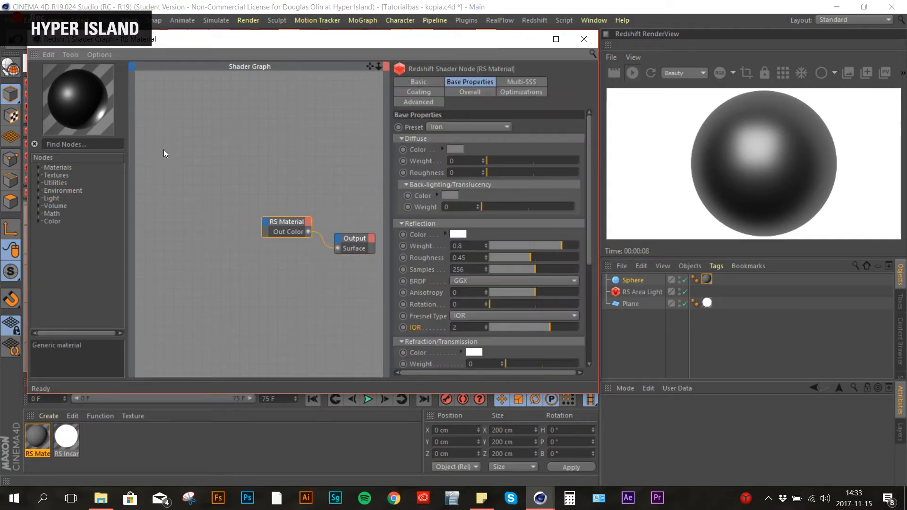
pyautogui.click(87, 145)
pyautogui.write('textu')
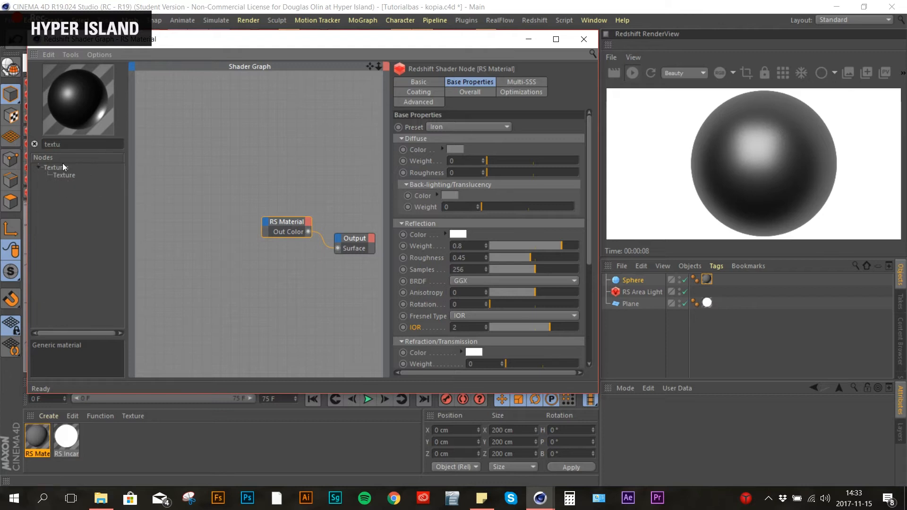
pyautogui.moveTo(65, 176); pyautogui.dragTo(202, 168)
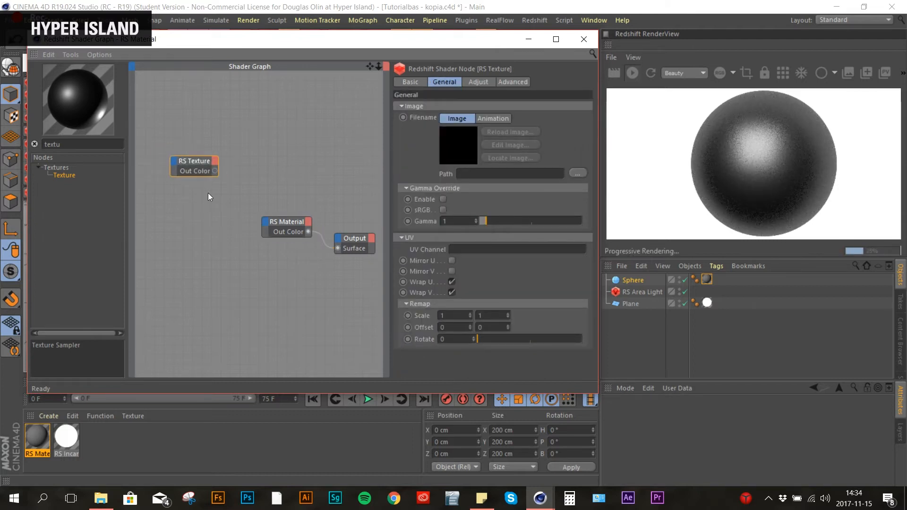
# - Load the Ground (3) NY image into the RS Texture node without copying it to the project, and move the node away from RS Material
pyautogui.click(579, 174)
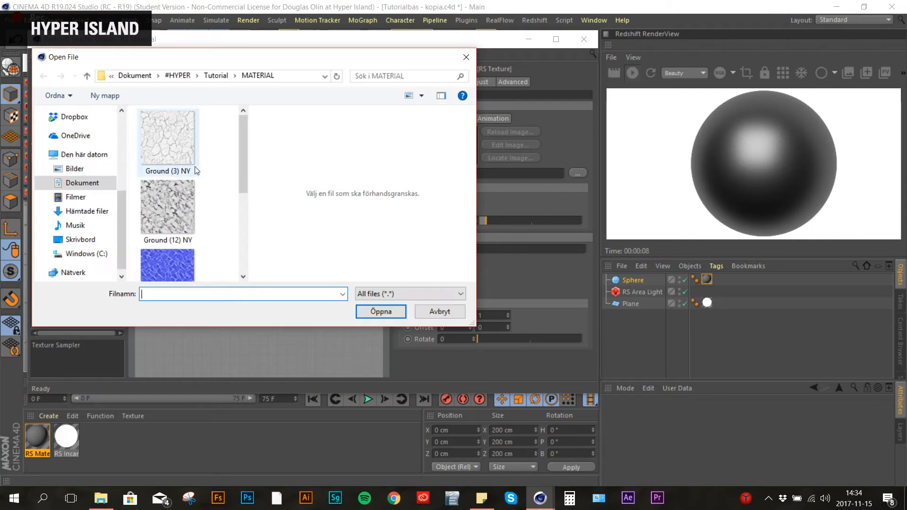
pyautogui.click(173, 151)
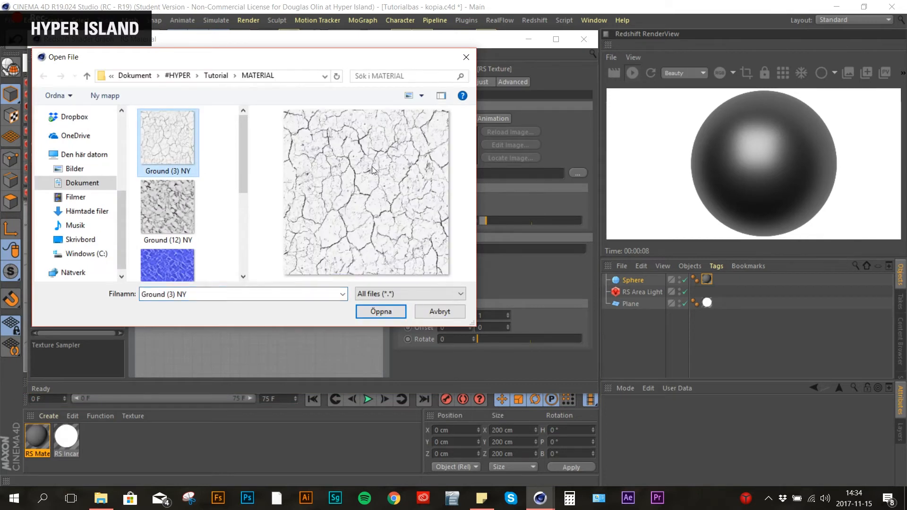
pyautogui.click(376, 312)
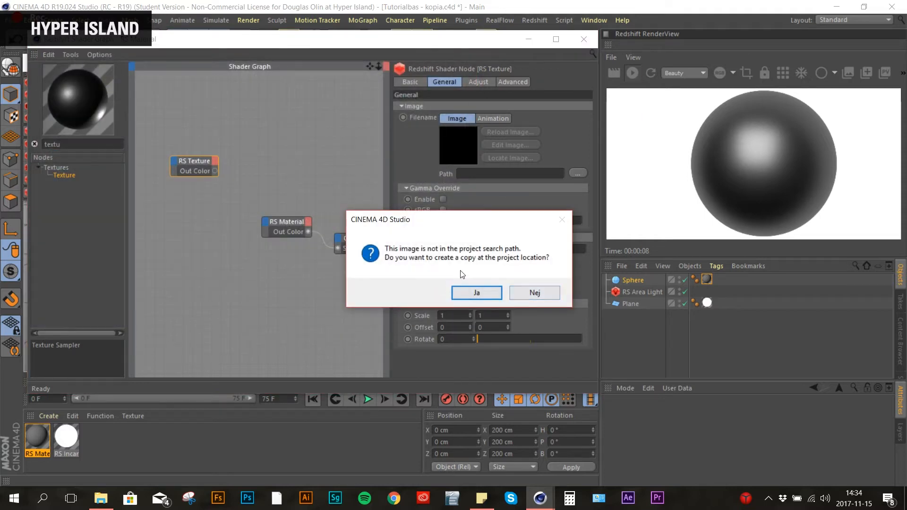
pyautogui.click(535, 293)
pyautogui.moveTo(197, 161); pyautogui.dragTo(180, 155)
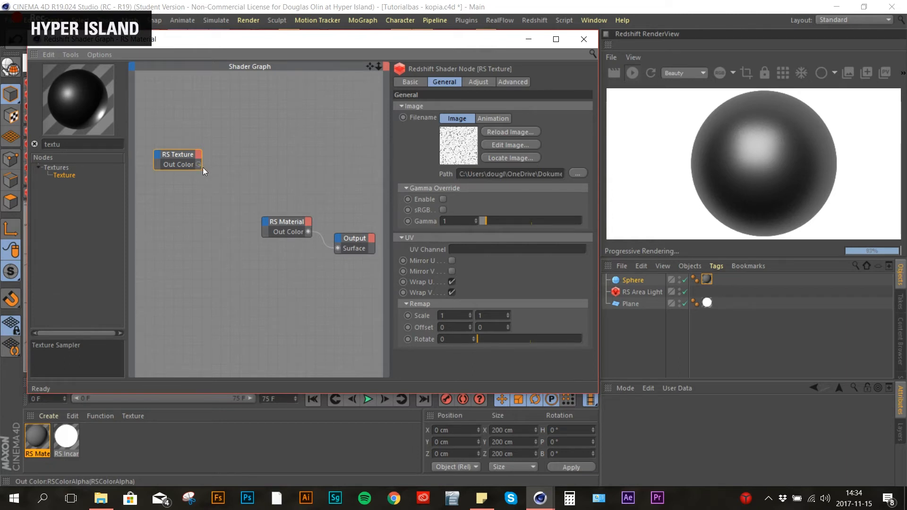
pyautogui.moveTo(255, 217); pyautogui.dragTo(265, 222)
pyautogui.click(265, 222)
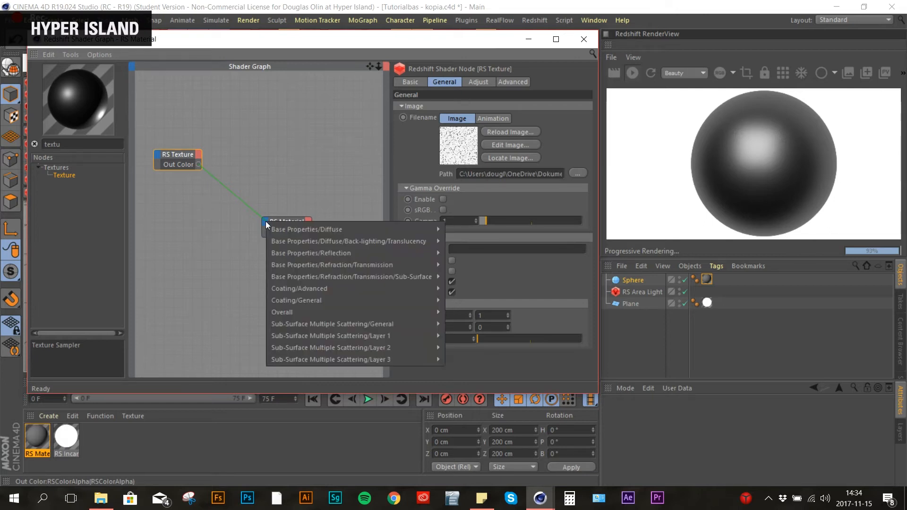
pyautogui.moveTo(303, 243)
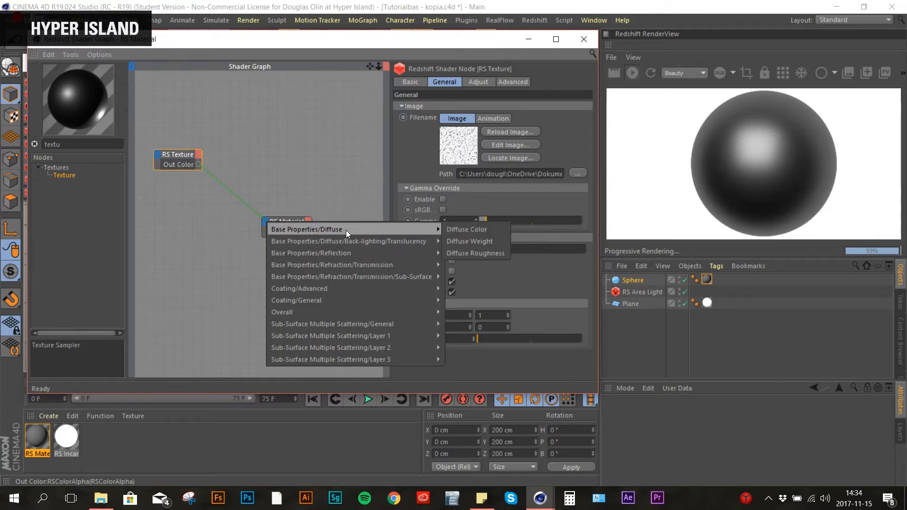
pyautogui.click(316, 185)
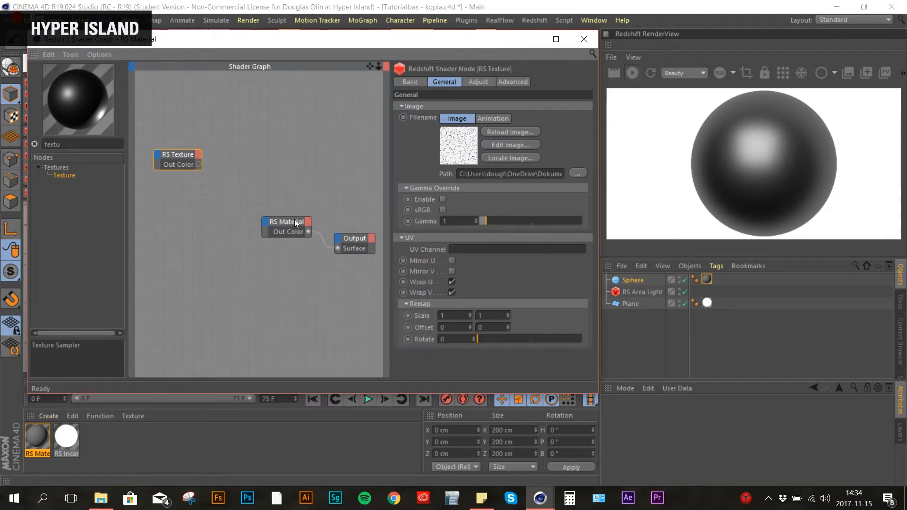
pyautogui.click(287, 224)
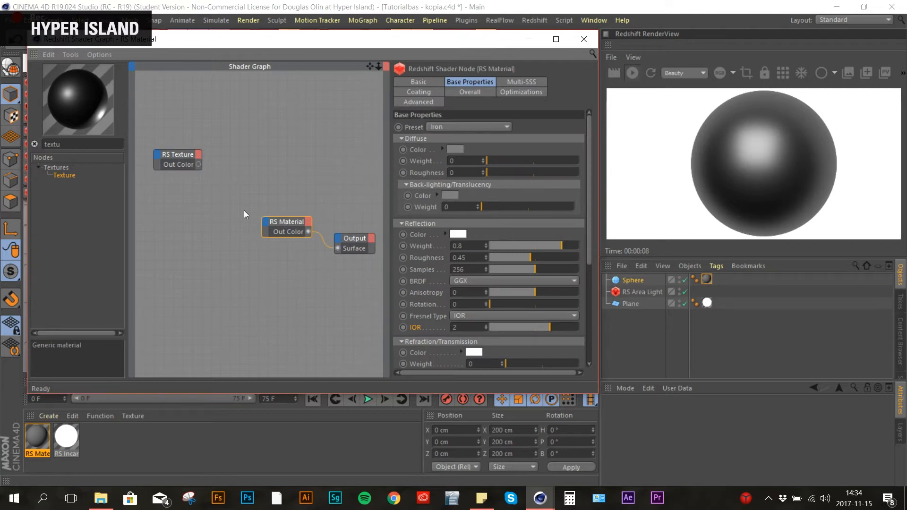
pyautogui.click(266, 223)
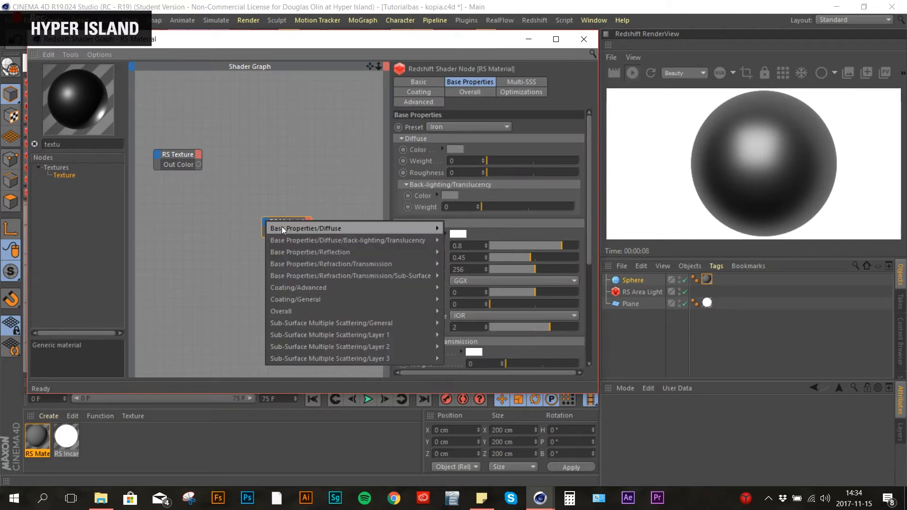
pyautogui.moveTo(300, 230)
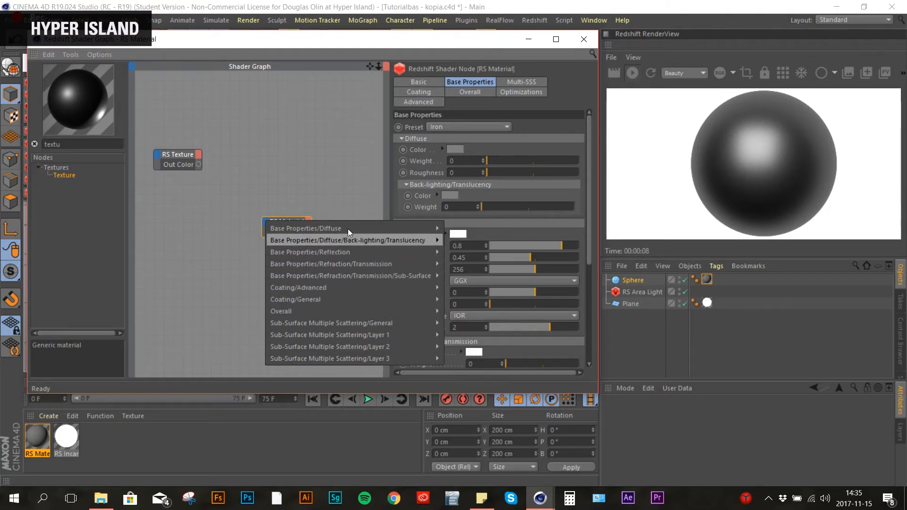
pyautogui.click(431, 140)
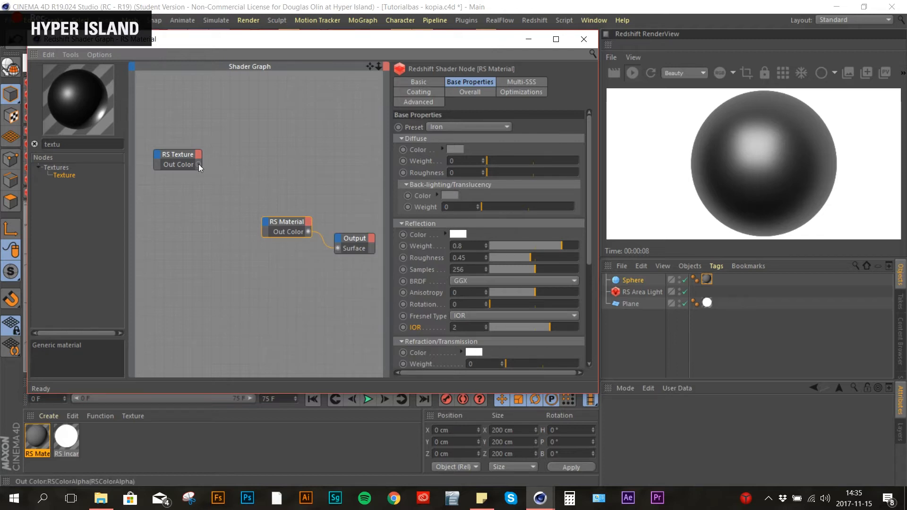
# - Connect the RS Texture node's Out Color to the RS Material's Refl Roughness input
pyautogui.moveTo(198, 165); pyautogui.dragTo(265, 224)
pyautogui.moveTo(364, 253)
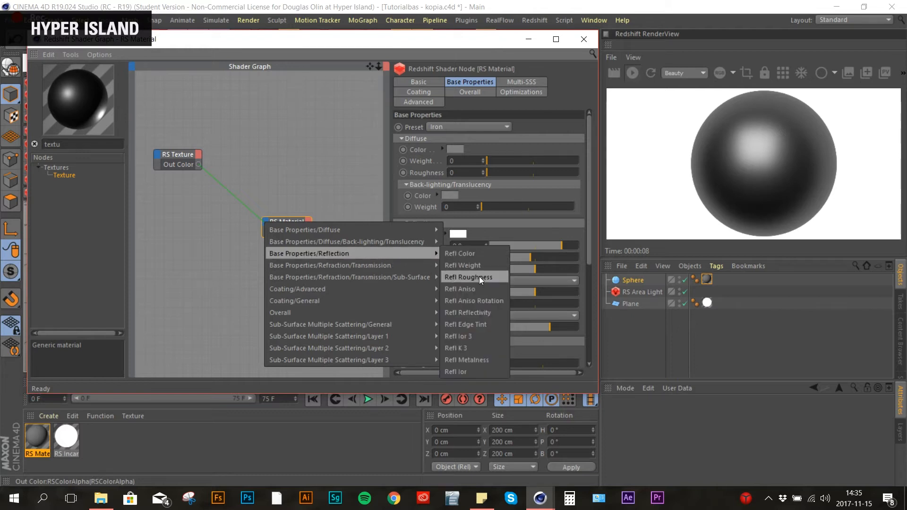
pyautogui.click(483, 277)
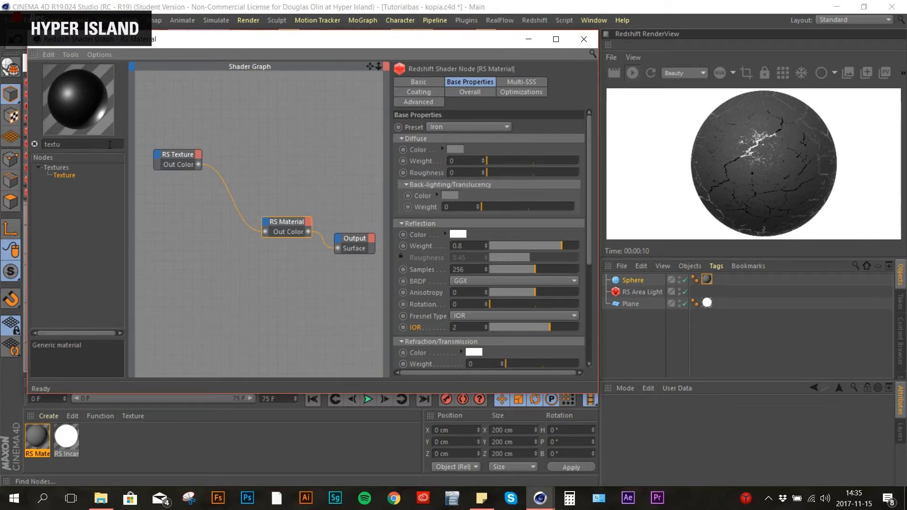
# - Search the node list for "ramp" and add a Ramp node to the shader graph below RS Texture
pyautogui.press('BackSpace')
pyautogui.press('BackSpace')
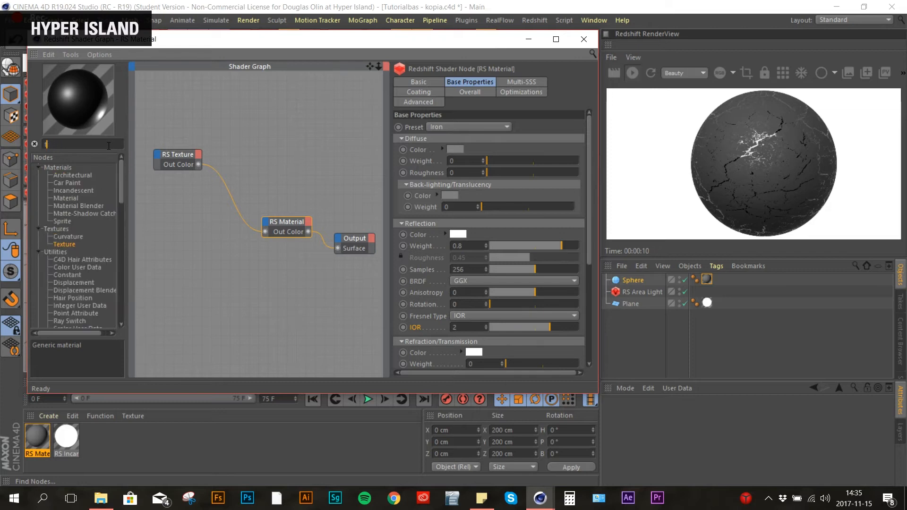
pyautogui.write('r')
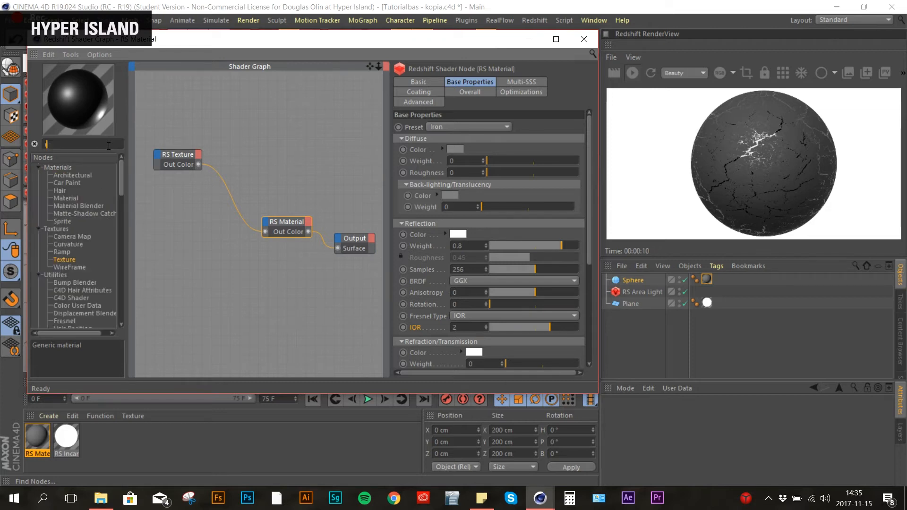
pyautogui.write('amp')
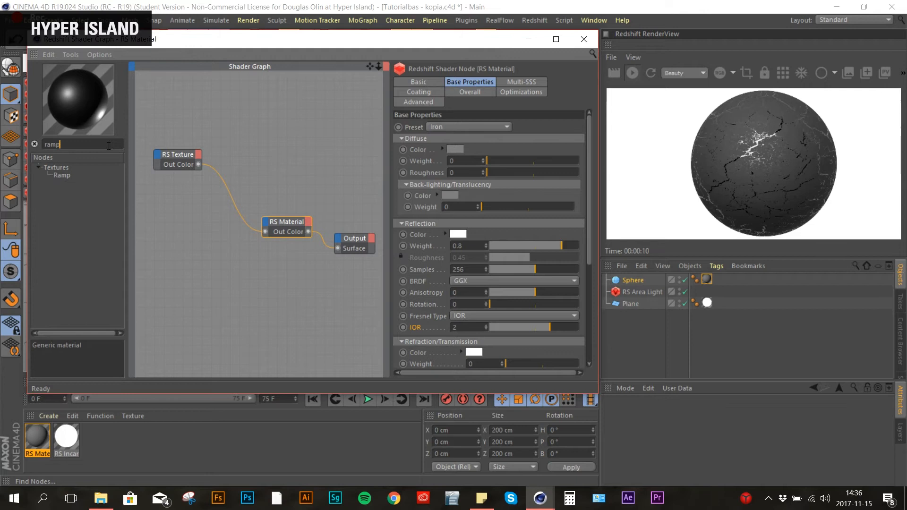
pyautogui.moveTo(62, 176); pyautogui.dragTo(207, 203)
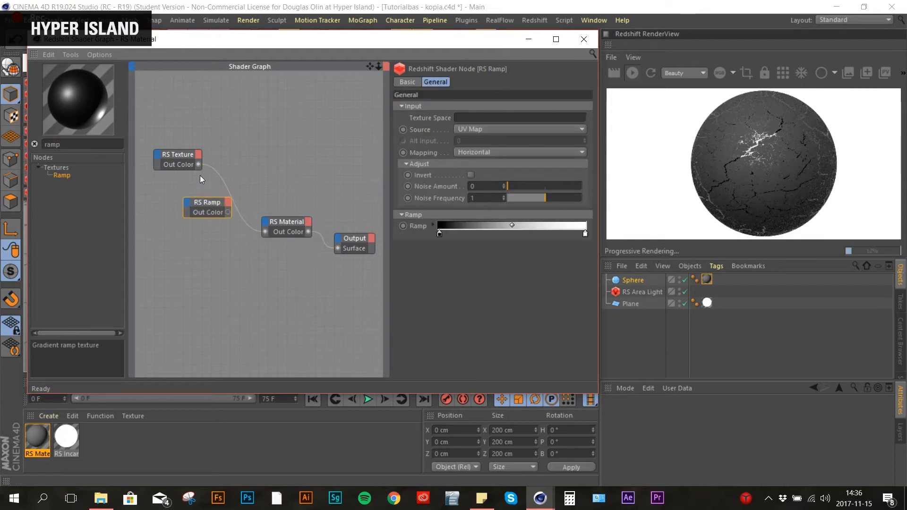
# - Insert the RS Ramp between RS Texture and RS Material, connecting Out Color to its Input and its Out Color to Refl Roughness
pyautogui.click(223, 177)
pyautogui.moveTo(207, 198); pyautogui.dragTo(218, 179)
pyautogui.click(218, 179)
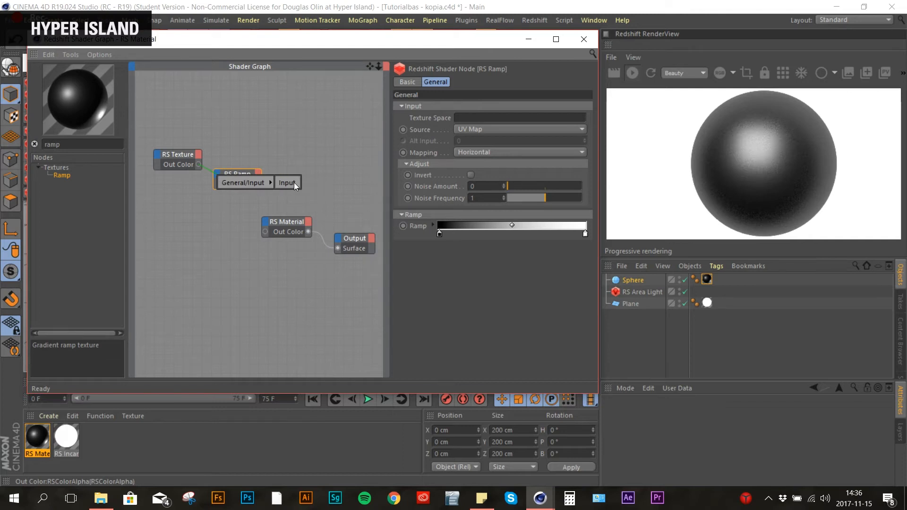
pyautogui.click(293, 183)
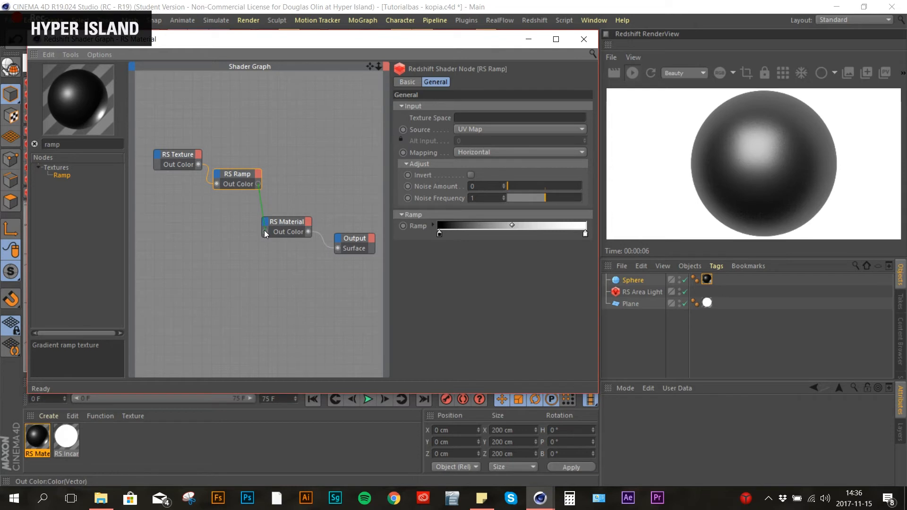
pyautogui.moveTo(265, 231); pyautogui.dragTo(265, 231)
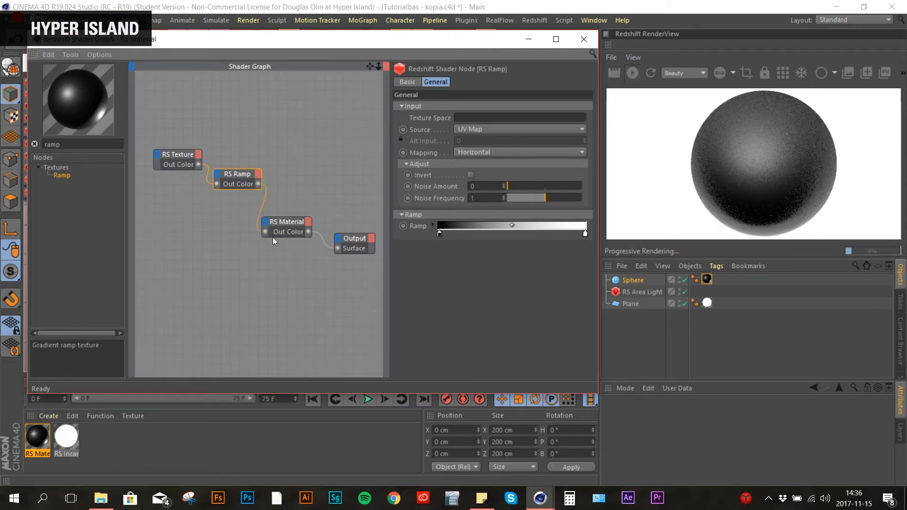
# - Enlarge the RS Material node until its Refl Roughness port label is readable, and shift RS Ramp away from it
pyautogui.click(277, 268)
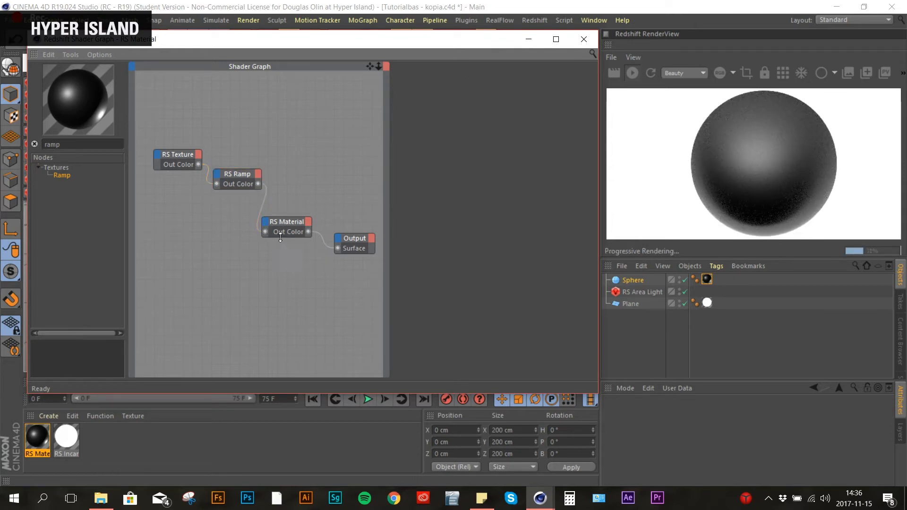
pyautogui.click(280, 234)
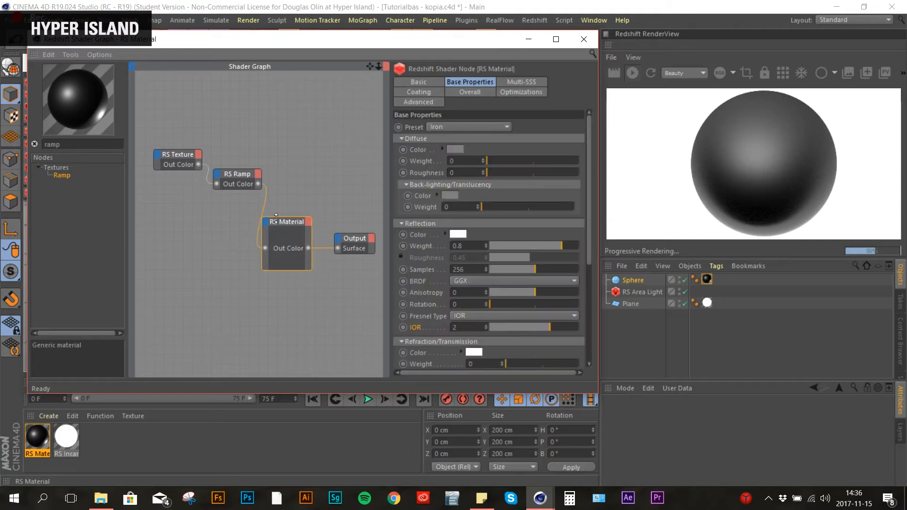
pyautogui.moveTo(262, 231); pyautogui.dragTo(281, 211)
pyautogui.moveTo(235, 174); pyautogui.dragTo(220, 173)
pyautogui.moveTo(287, 216); pyautogui.dragTo(278, 220)
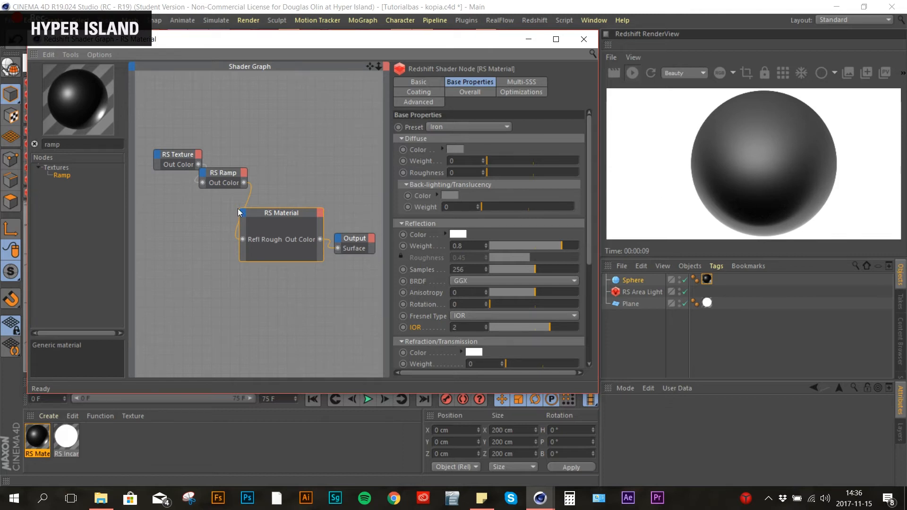
# - Try the Invert option on the RS Ramp node and switch it back off
pyautogui.click(218, 179)
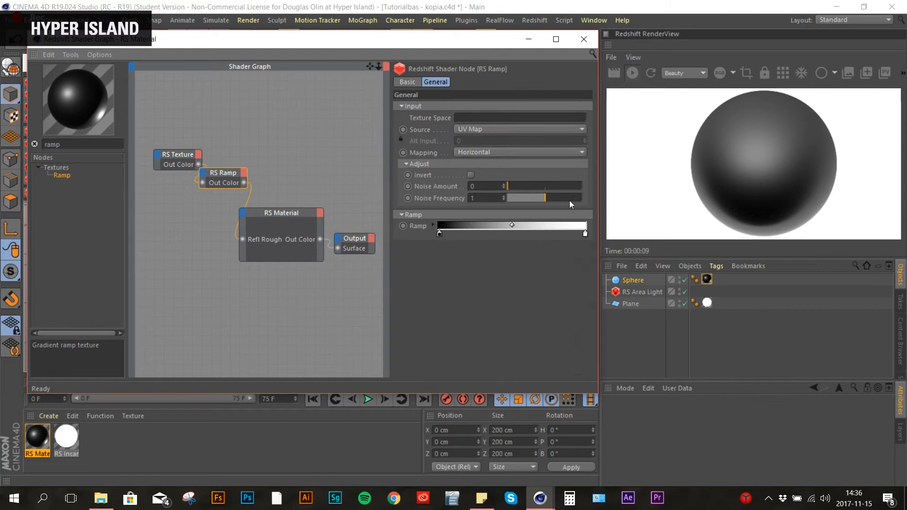
pyautogui.click(470, 175)
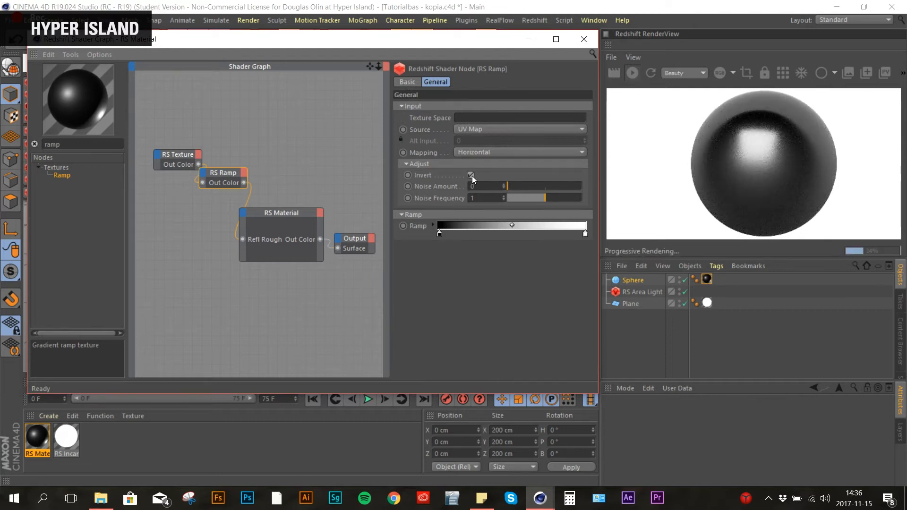
pyautogui.click(470, 176)
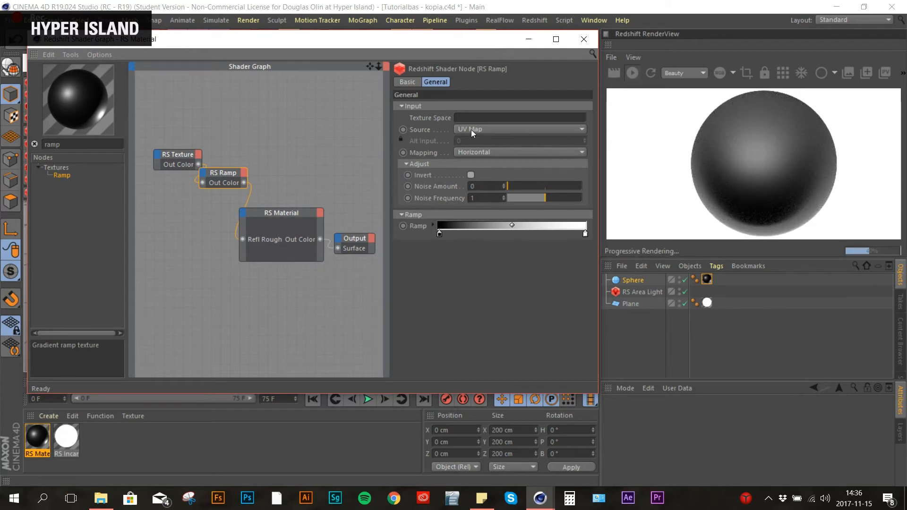
# - Set the RS Ramp node's Source to Alt
pyautogui.click(492, 130)
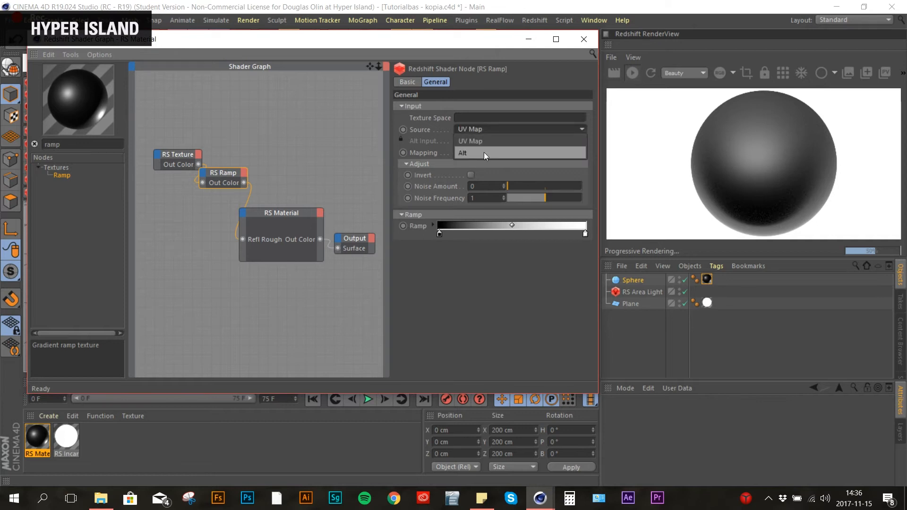
pyautogui.click(483, 152)
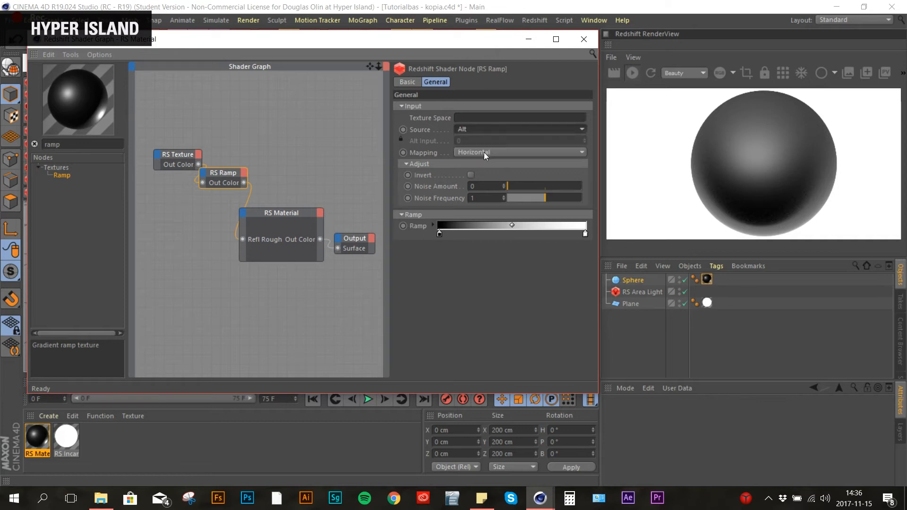
pyautogui.click(180, 158)
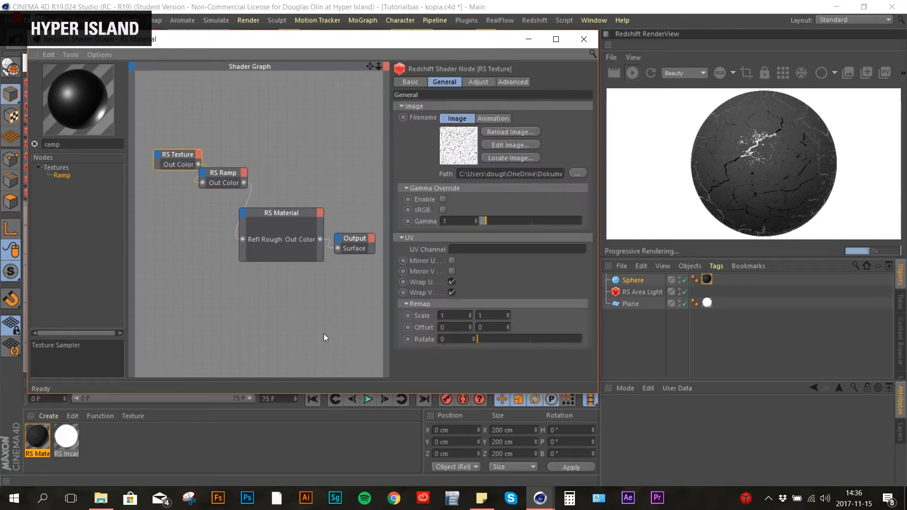
# - Spread the RS Texture and RS Ramp nodes apart in the shader graph so they no longer overlap
pyautogui.moveTo(223, 184); pyautogui.dragTo(208, 189)
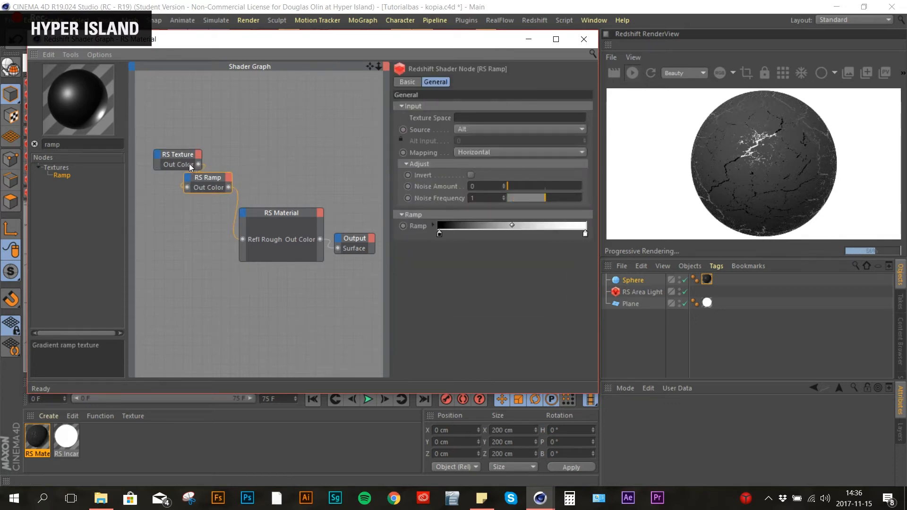
pyautogui.click(156, 153)
pyautogui.moveTo(175, 154); pyautogui.dragTo(168, 154)
pyautogui.moveTo(208, 174); pyautogui.dragTo(218, 166)
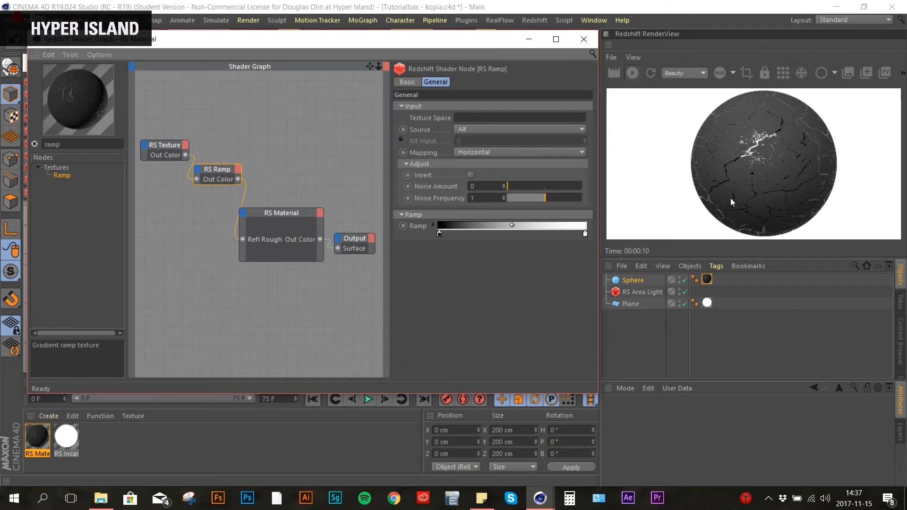
# - Turn on Invert for the RS Ramp node and reposition the shader graph window beside the render view
pyautogui.click(470, 176)
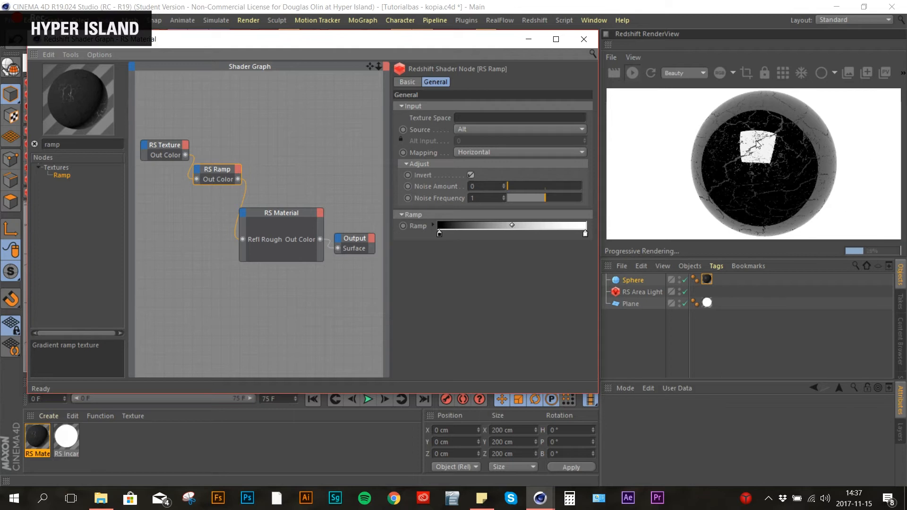
pyautogui.moveTo(181, 39); pyautogui.dragTo(307, 63)
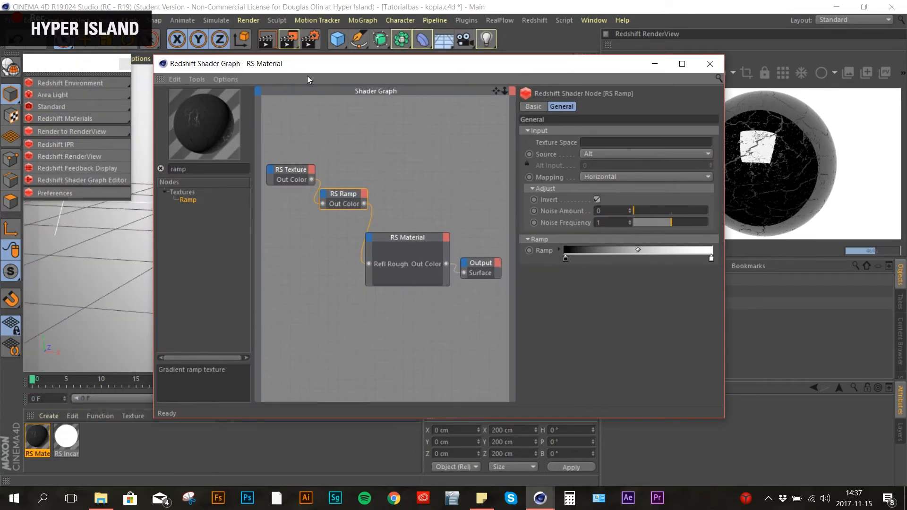
pyautogui.moveTo(371, 81); pyautogui.dragTo(368, 189)
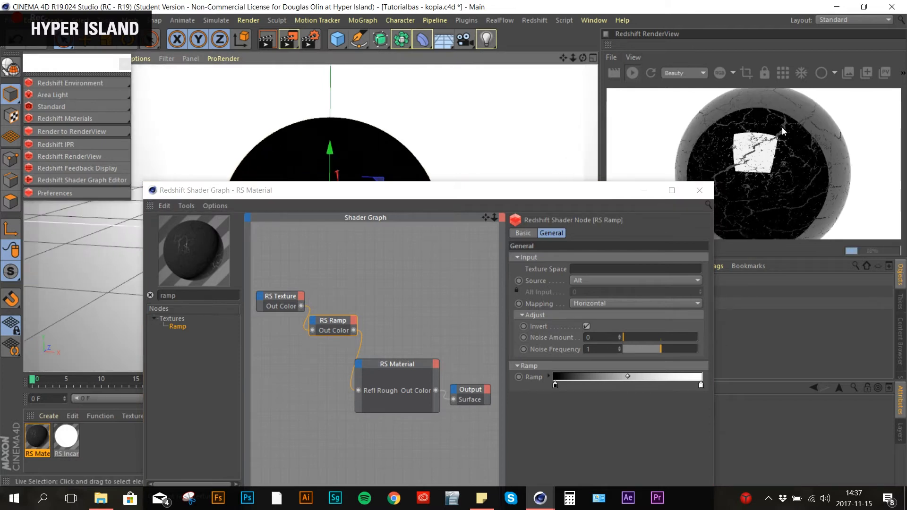
pyautogui.moveTo(602, 197); pyautogui.dragTo(490, 57)
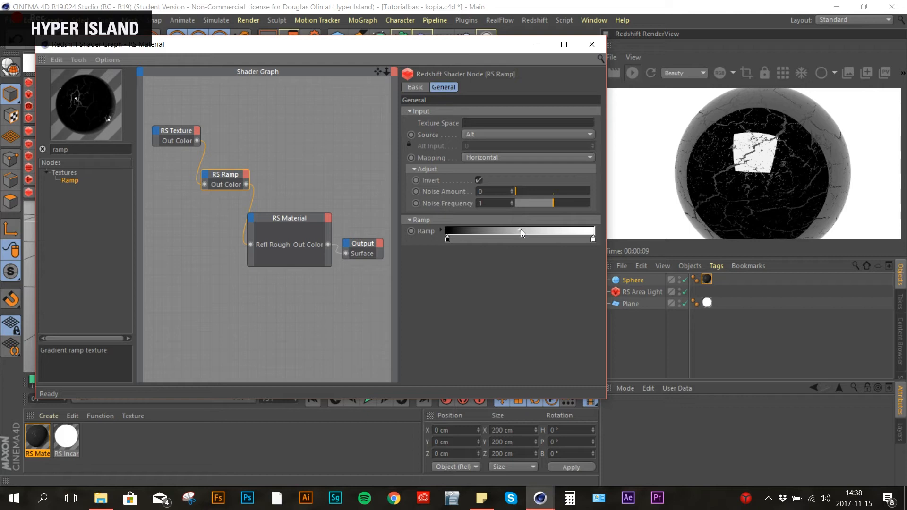
# - Shift the RS Ramp gradient's midpoint towards the black end and check the cracks on the rendered sphere up close
pyautogui.moveTo(521, 230); pyautogui.dragTo(481, 232)
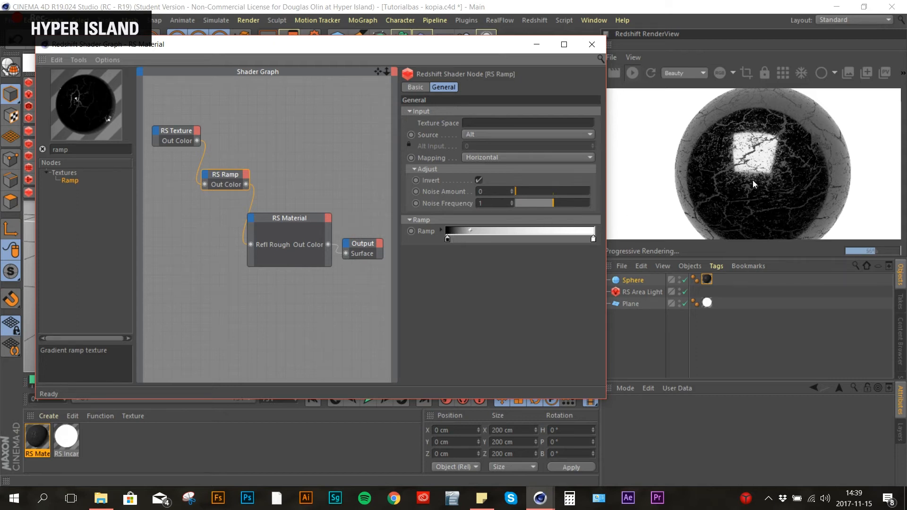
pyautogui.scroll(2, 774, 168)
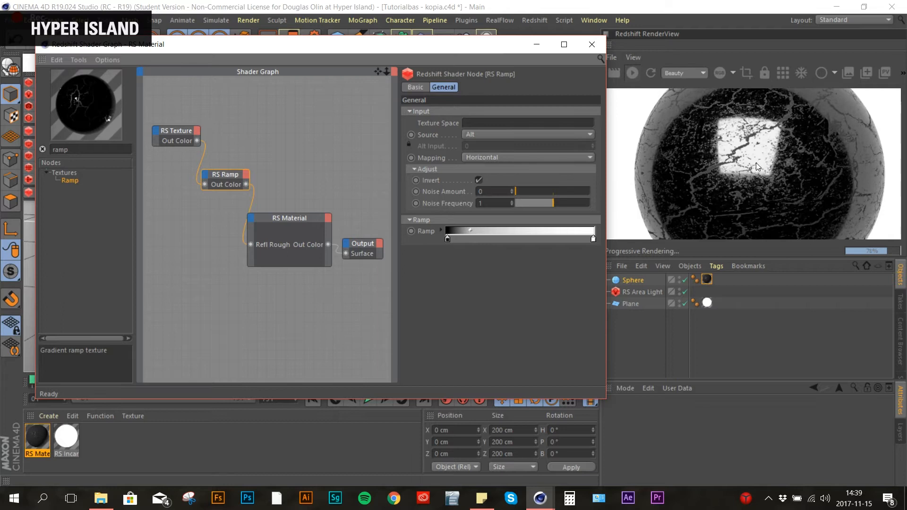
pyautogui.scroll(-1, 740, 126)
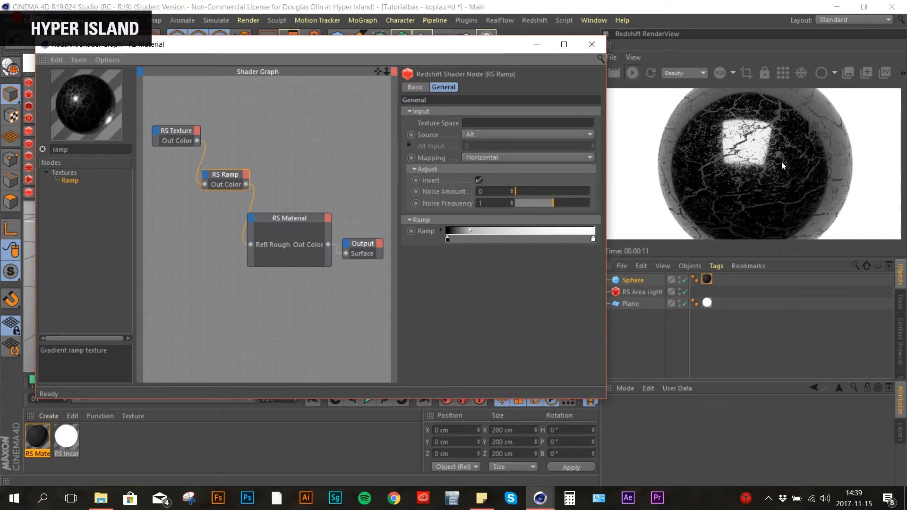
pyautogui.scroll(-1, 755, 158)
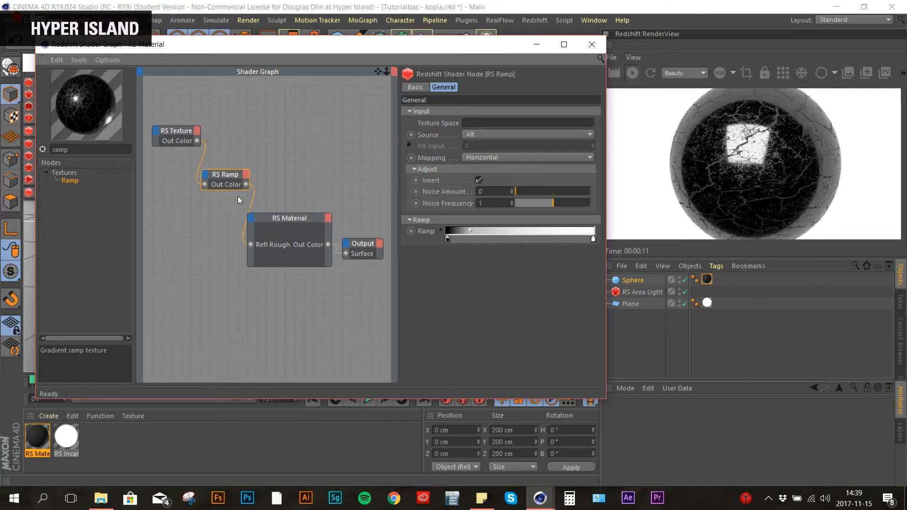
# - Rearrange the RS Material, Output, RS Texture and RS Ramp nodes and widen the graph area to make room for more nodes
pyautogui.moveTo(282, 219); pyautogui.dragTo(300, 177)
pyautogui.moveTo(361, 244); pyautogui.dragTo(378, 239)
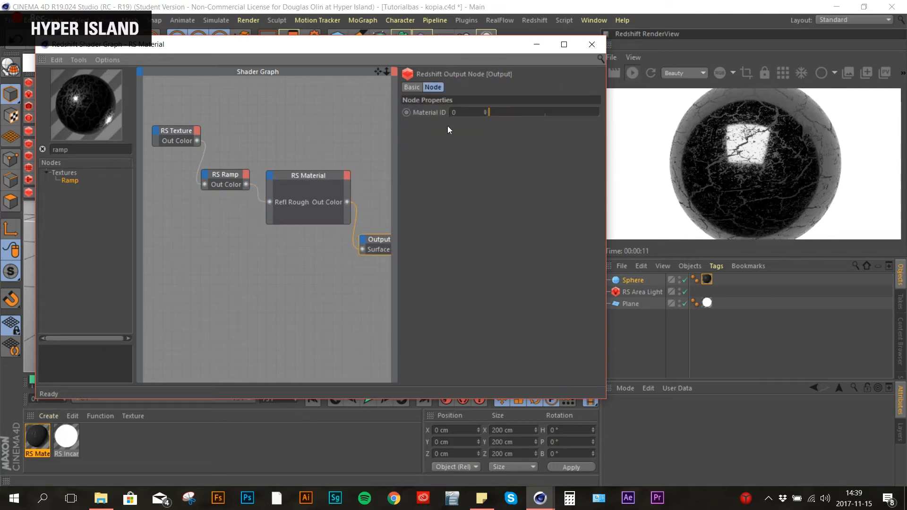
pyautogui.moveTo(455, 46); pyautogui.dragTo(502, 46)
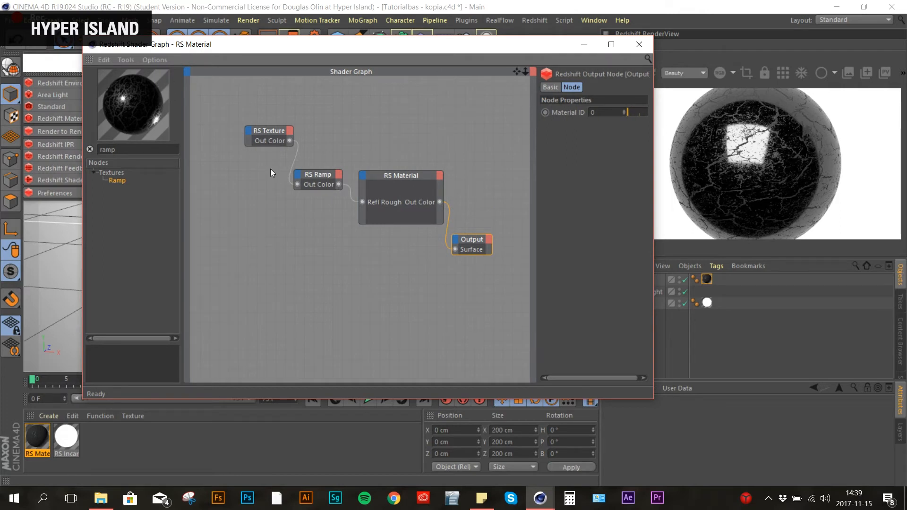
pyautogui.moveTo(270, 132); pyautogui.dragTo(254, 129)
pyautogui.moveTo(324, 181); pyautogui.dragTo(314, 166)
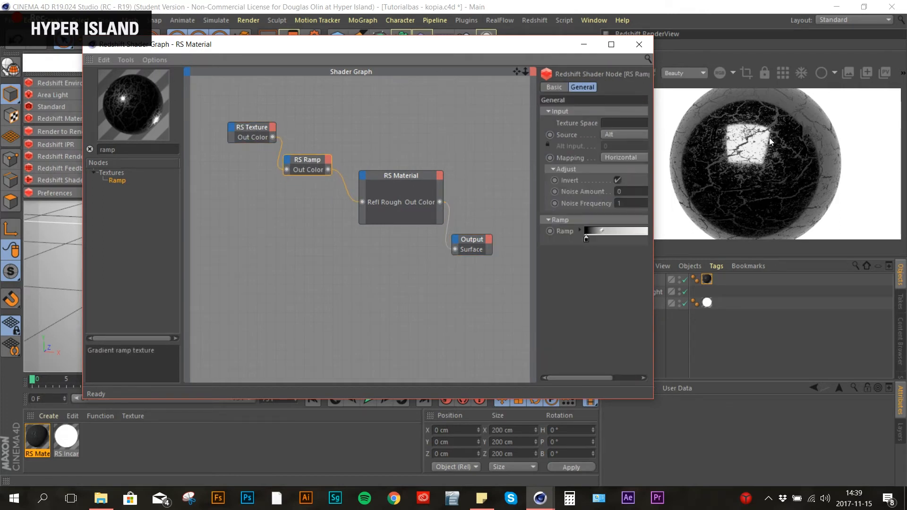
# - Duplicate the RS Texture and RS Ramp nodes together and place the copies below the originals
pyautogui.moveTo(348, 118); pyautogui.dragTo(236, 166)
pyautogui.moveTo(246, 129); pyautogui.dragTo(245, 186)
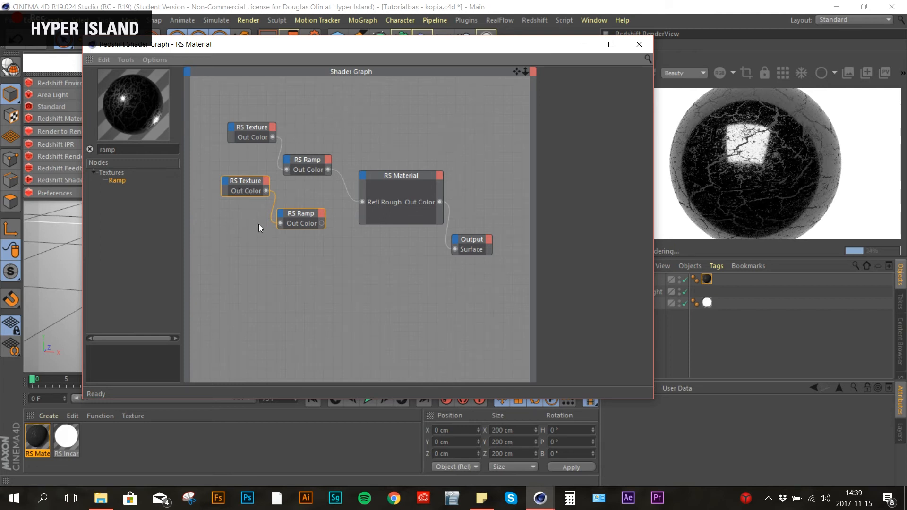
# - Load the NY GRUNGE image from the MATERIAL folder into the duplicated RS Texture node, agreeing to a project copy
pyautogui.click(245, 181)
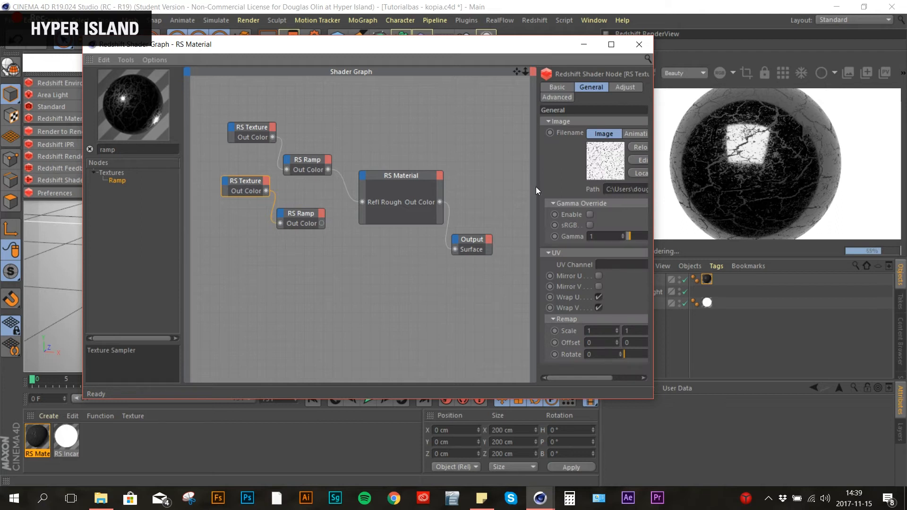
pyautogui.moveTo(537, 188); pyautogui.dragTo(480, 189)
pyautogui.click(632, 178)
pyautogui.scroll(-2, 266, 207)
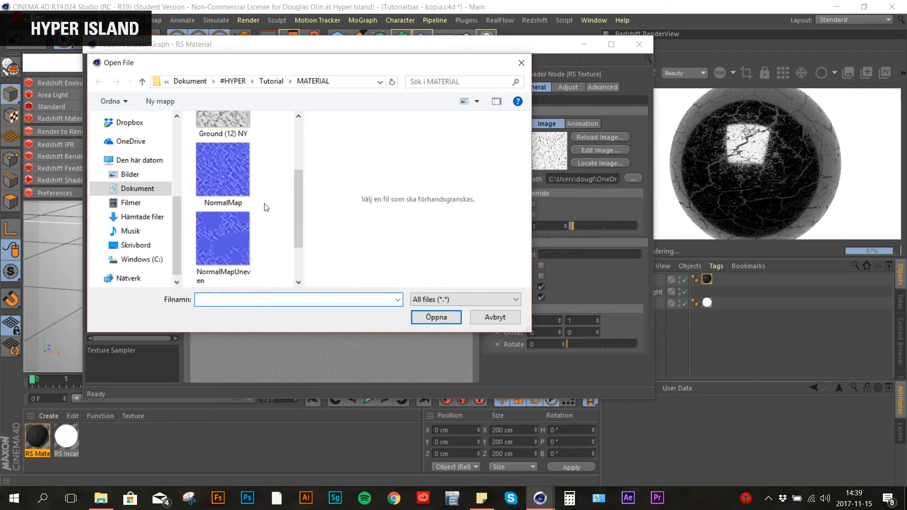
pyautogui.scroll(-1, 266, 207)
pyautogui.click(239, 262)
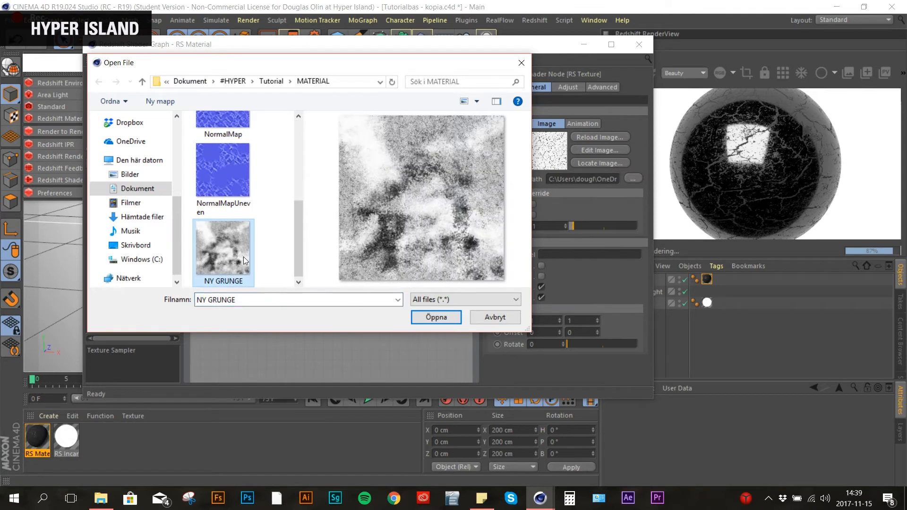
pyautogui.click(436, 319)
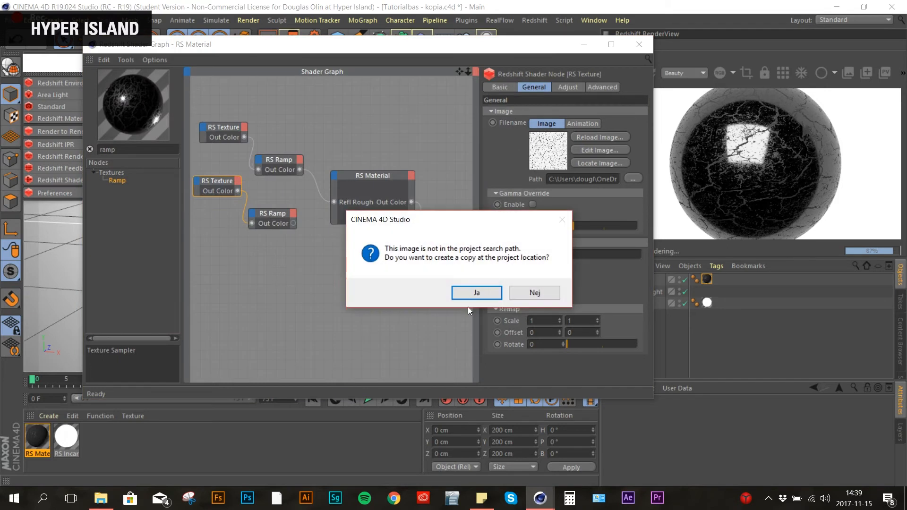
pyautogui.click(474, 294)
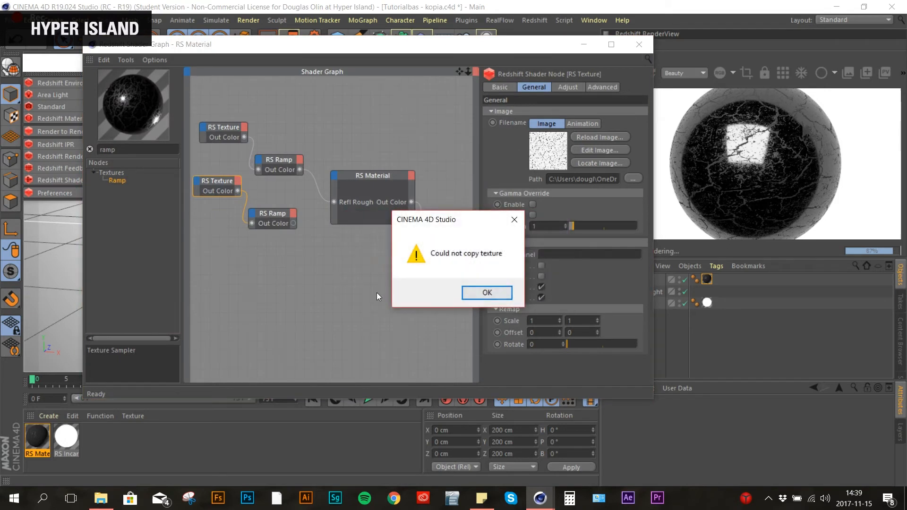
pyautogui.click(486, 293)
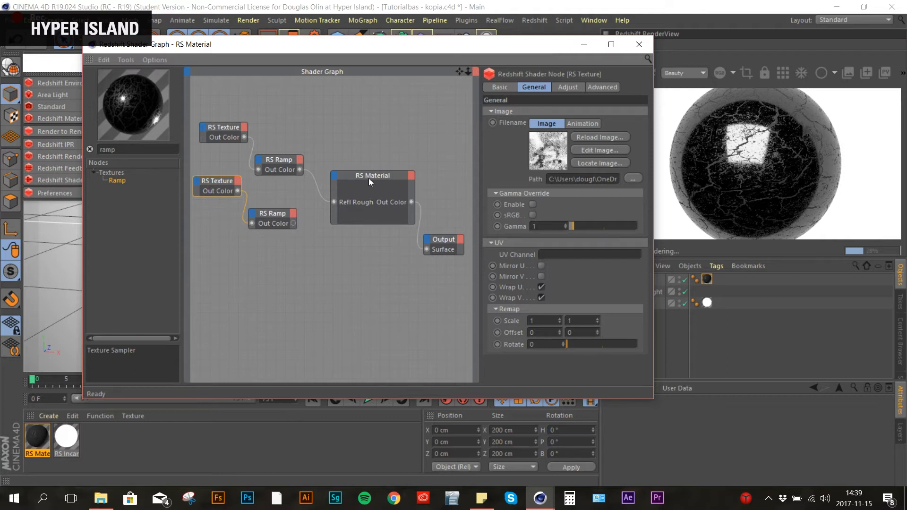
# - Move the RS Material and Output nodes away from the ramps and disconnect the upper RS Ramp from reflection roughness
pyautogui.moveTo(368, 177); pyautogui.dragTo(389, 161)
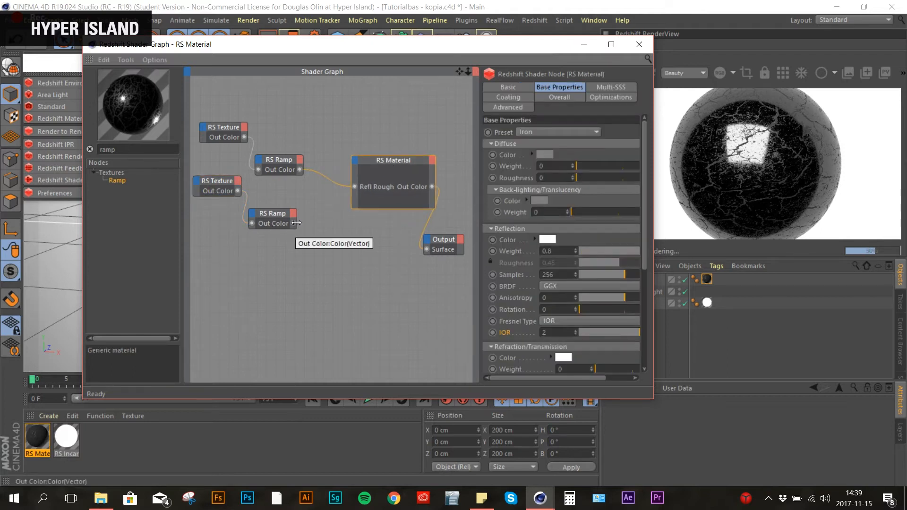
pyautogui.moveTo(380, 162); pyautogui.dragTo(391, 145)
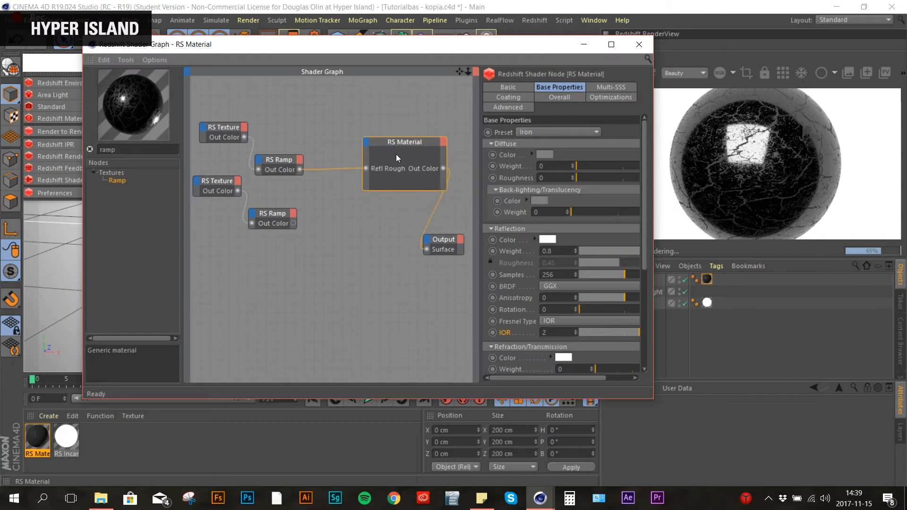
pyautogui.moveTo(440, 240); pyautogui.dragTo(450, 238)
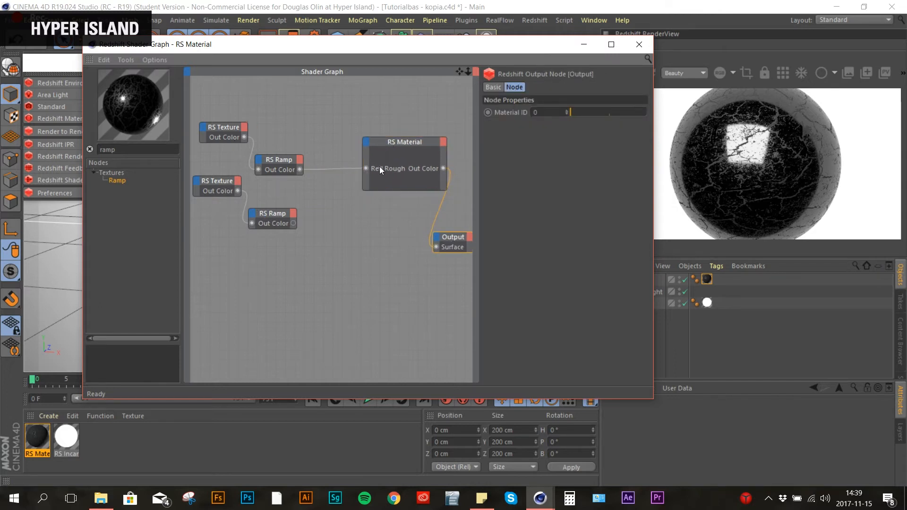
pyautogui.click(314, 169)
# - Find the Color Layer node by searching for "color" and add it to the graph below the RS Material
pyautogui.moveTo(117, 149); pyautogui.dragTo(87, 148)
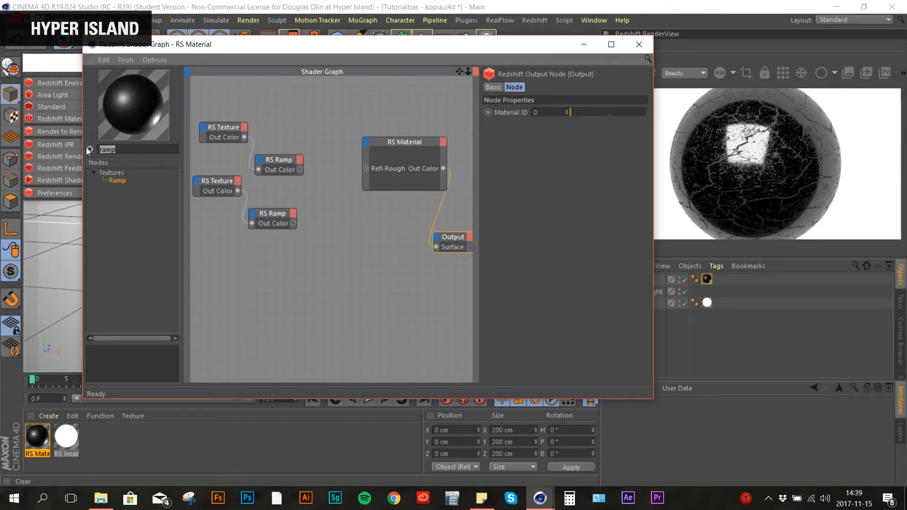
pyautogui.write('color')
pyautogui.moveTo(129, 260); pyautogui.dragTo(362, 235)
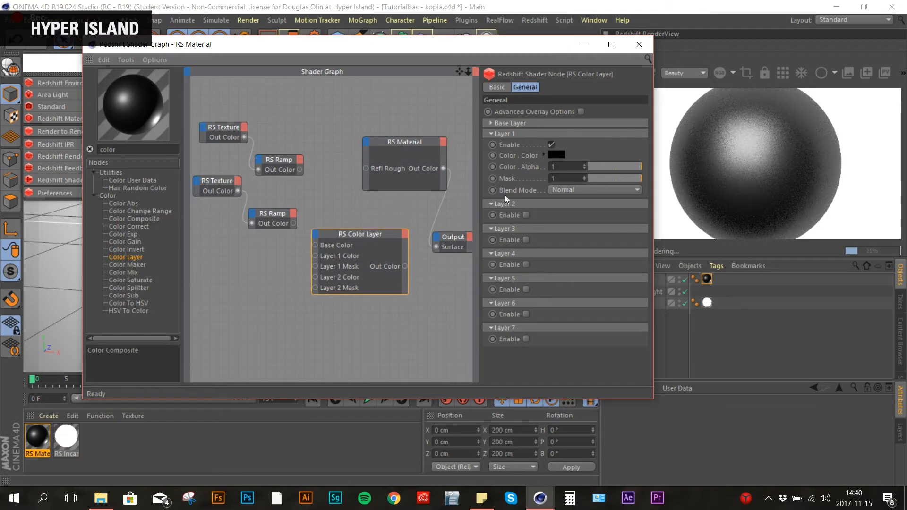
# - Widen the graph area and spread the texture, ramp, RS Color Layer, RS Material and Output nodes apart in two texture rows
pyautogui.moveTo(477, 109); pyautogui.dragTo(593, 110)
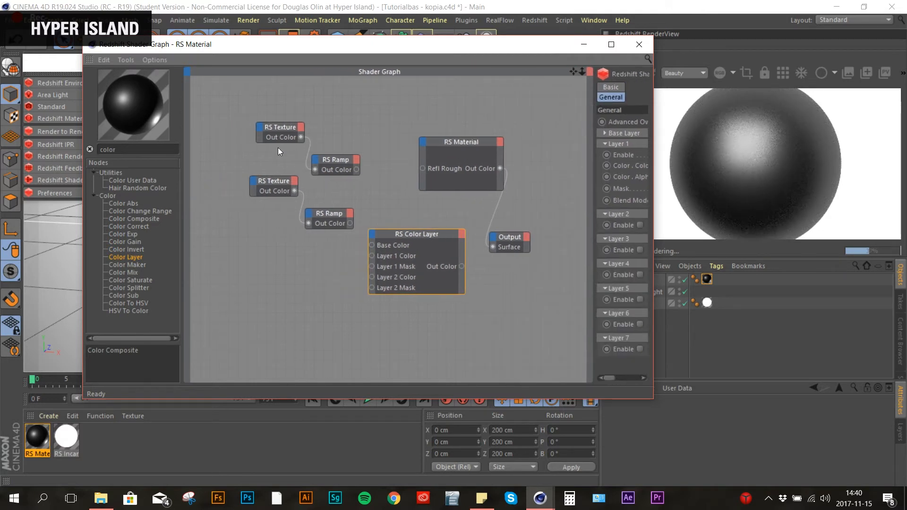
pyautogui.moveTo(272, 185); pyautogui.dragTo(243, 187)
pyautogui.moveTo(334, 211); pyautogui.dragTo(321, 193)
pyautogui.moveTo(247, 182); pyautogui.dragTo(239, 182)
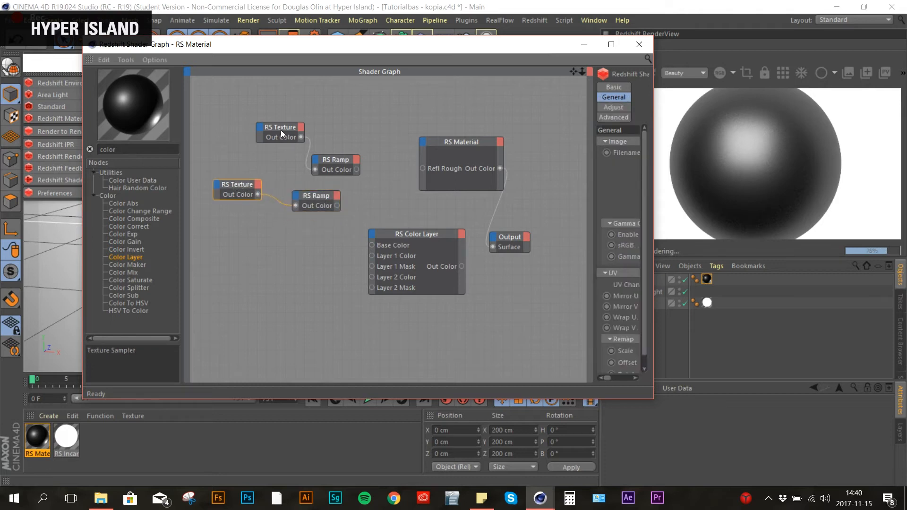
pyautogui.moveTo(280, 130); pyautogui.dragTo(250, 127)
pyautogui.moveTo(333, 165); pyautogui.dragTo(319, 140)
pyautogui.moveTo(395, 227); pyautogui.dragTo(379, 201)
pyautogui.moveTo(476, 141); pyautogui.dragTo(528, 140)
pyautogui.moveTo(508, 239); pyautogui.dragTo(559, 236)
pyautogui.click(501, 148)
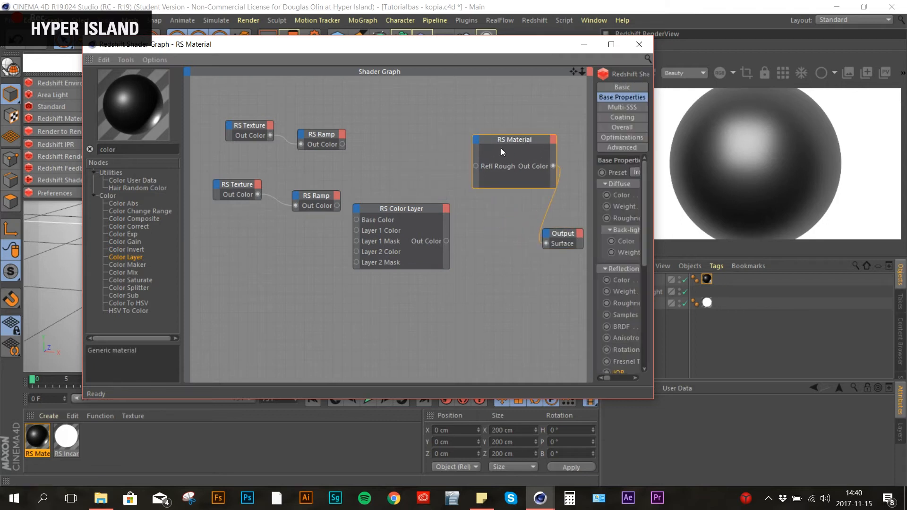
# - Enlarge the shader graph window and place the RS Color Layer node between the ramps and the RS Material
pyautogui.moveTo(653, 142); pyautogui.dragTo(735, 139)
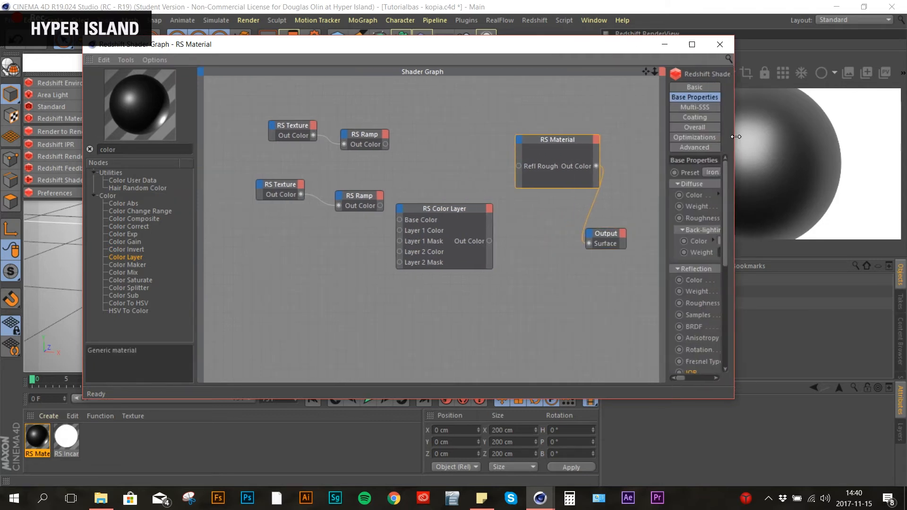
pyautogui.moveTo(668, 96); pyautogui.dragTo(622, 97)
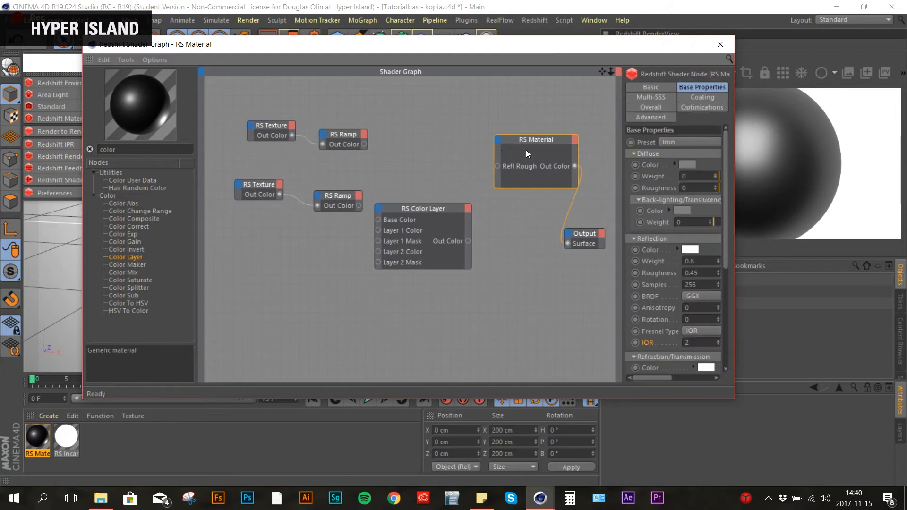
pyautogui.moveTo(526, 150); pyautogui.dragTo(514, 151)
pyautogui.moveTo(402, 216); pyautogui.dragTo(401, 150)
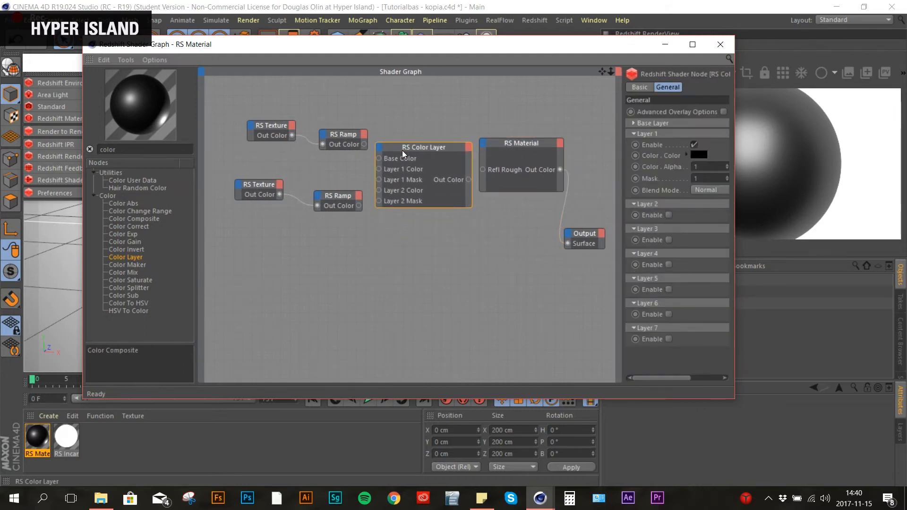
# - Connect the upper RS Ramp to the RS Color Layer's Base Color and the lower RS Ramp to its Layer 1 Color
pyautogui.click(345, 140)
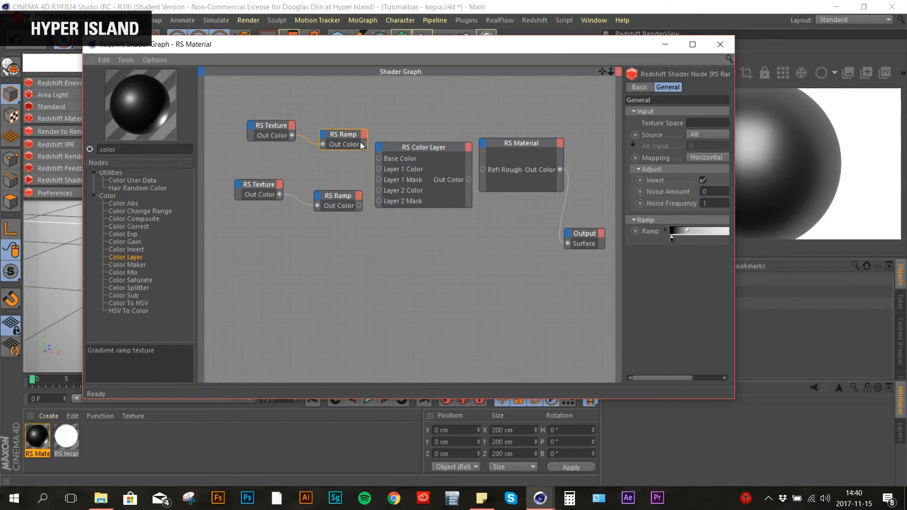
pyautogui.click(277, 128)
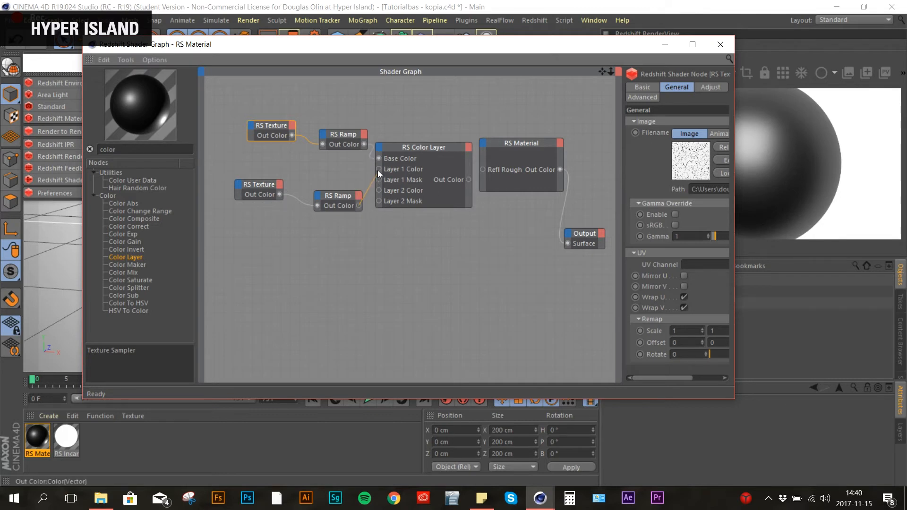
pyautogui.moveTo(380, 170); pyautogui.dragTo(379, 169)
pyautogui.click(429, 149)
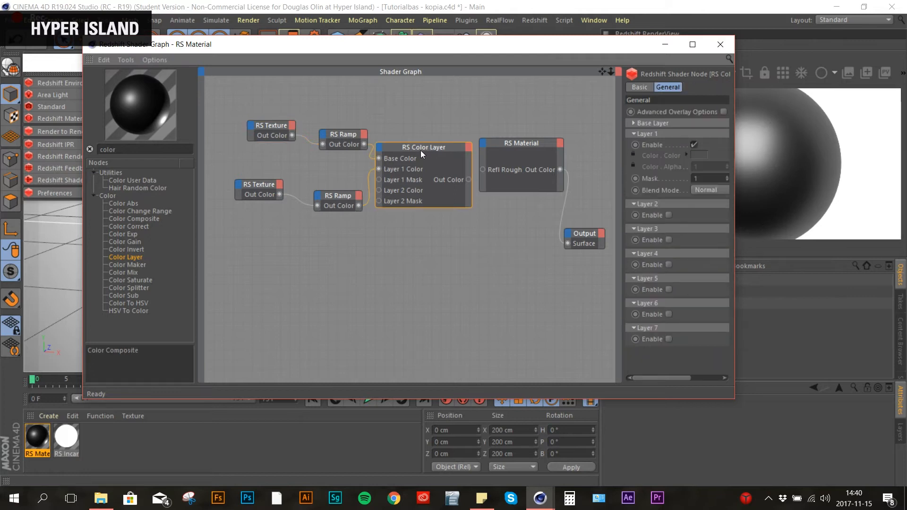
# - Connect the RS Color Layer's Out Color to the RS Material's Refl Rough input and uncover the render view
pyautogui.moveTo(503, 143); pyautogui.dragTo(517, 147)
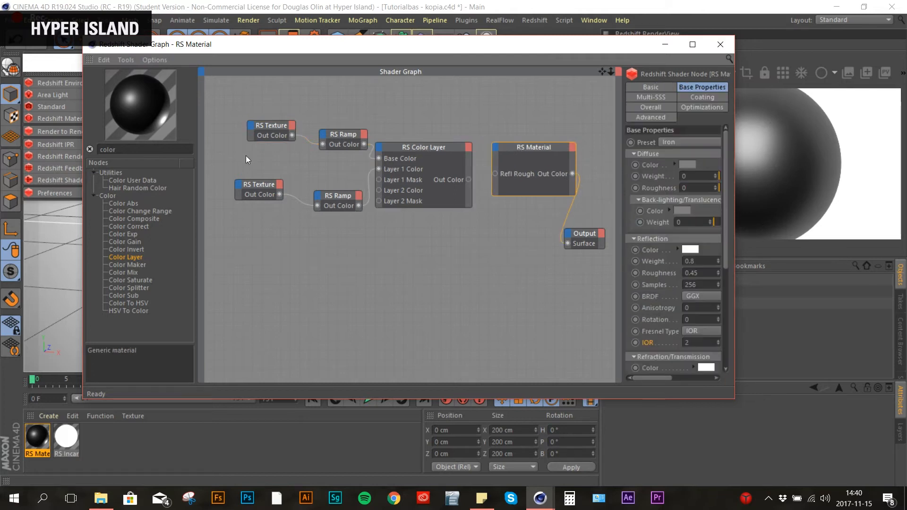
pyautogui.click(416, 149)
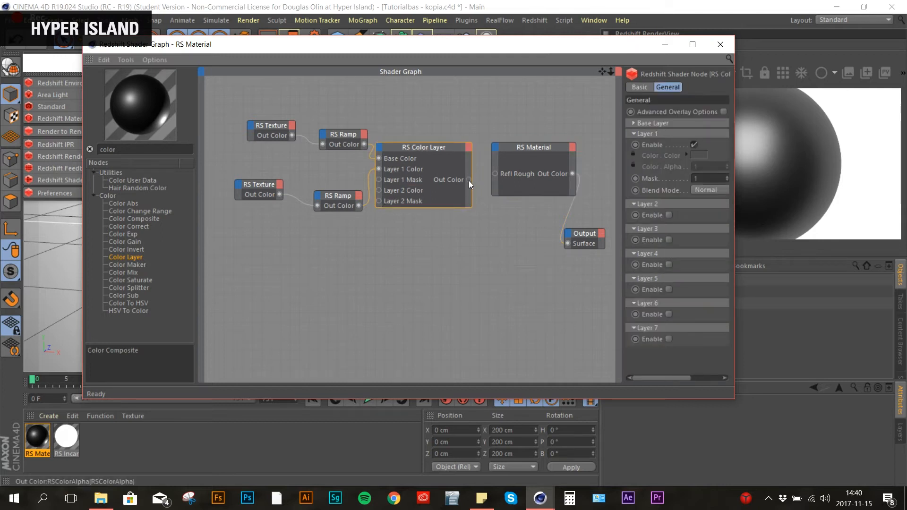
pyautogui.moveTo(494, 172); pyautogui.dragTo(495, 173)
pyautogui.moveTo(566, 49); pyautogui.dragTo(505, 46)
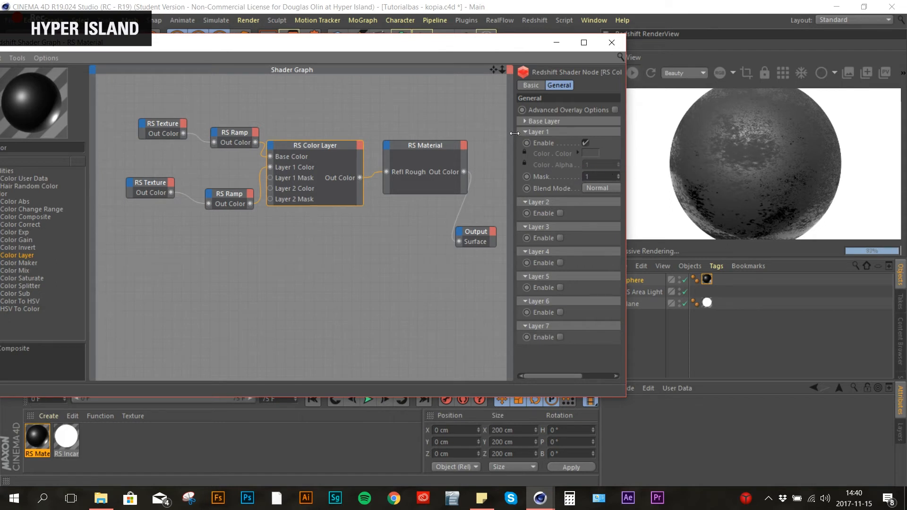
# - Set the blend mode of Layer 1 in the RS Color Layer node to Average
pyautogui.click(524, 121)
pyautogui.click(523, 122)
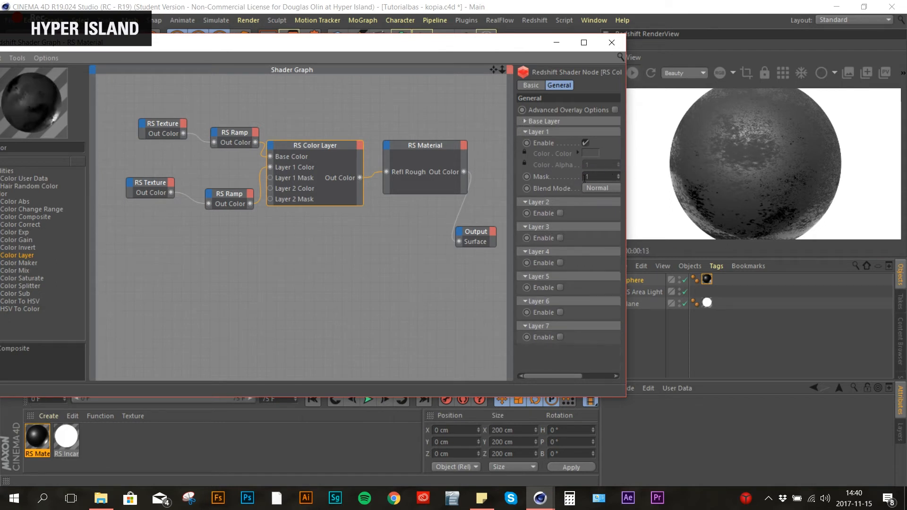
pyautogui.moveTo(513, 186); pyautogui.dragTo(460, 186)
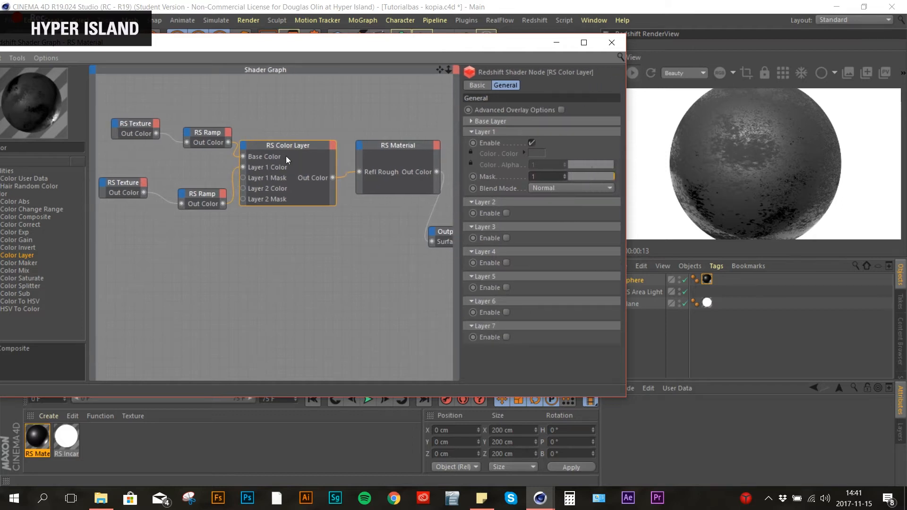
pyautogui.click(550, 189)
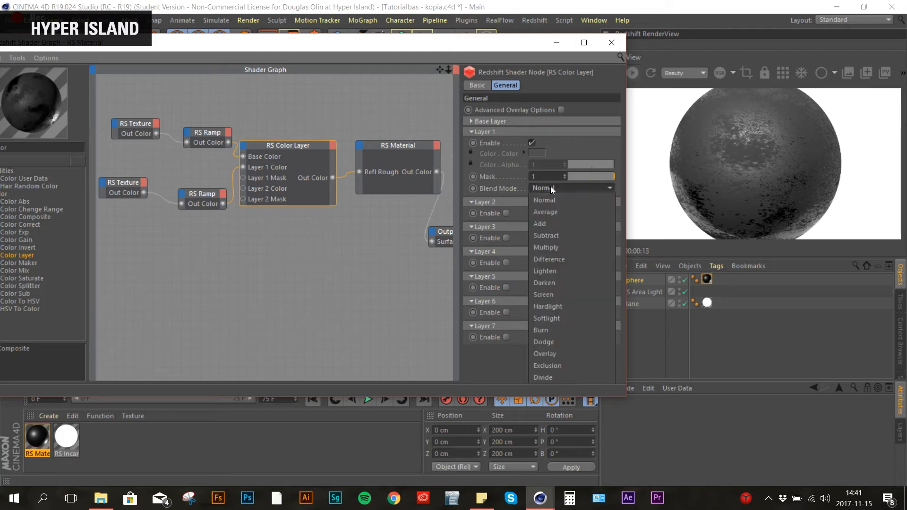
pyautogui.click(553, 210)
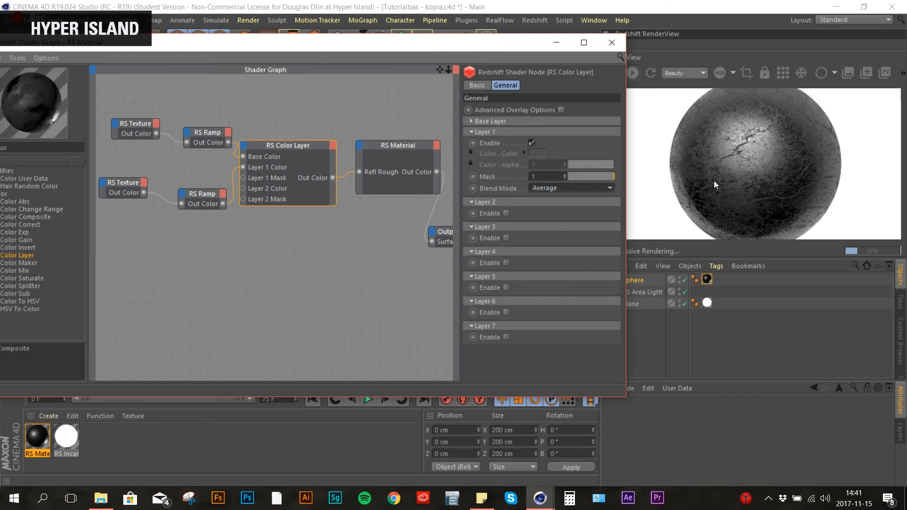
# - Tidy the RS Color Layer, lower RS Ramp, RS Material and Output nodes, shrinking the RS Material and keeping the render visible
pyautogui.moveTo(269, 145); pyautogui.dragTo(278, 144)
pyautogui.moveTo(203, 194); pyautogui.dragTo(190, 190)
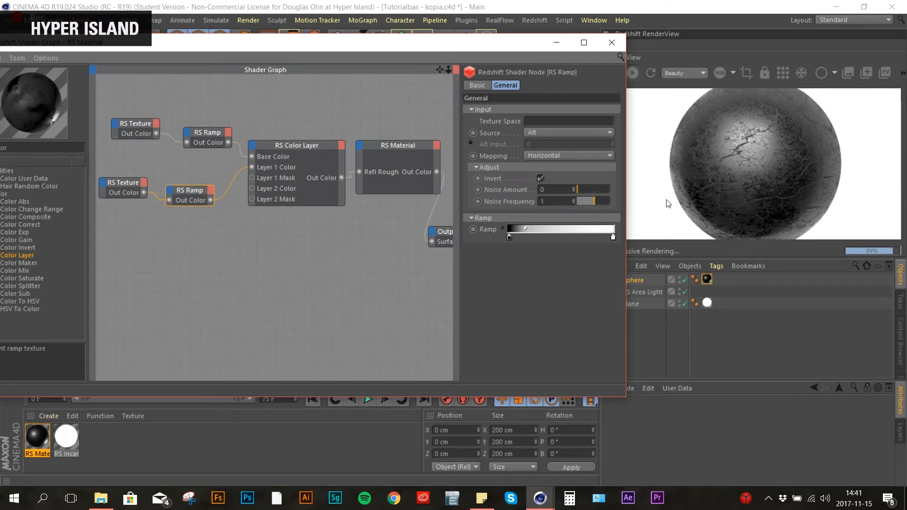
pyautogui.moveTo(628, 190); pyautogui.dragTo(661, 187)
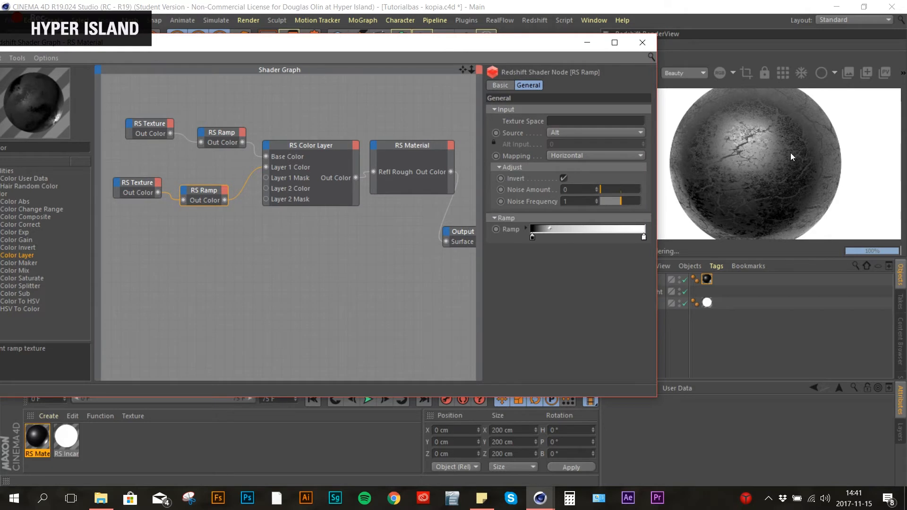
pyautogui.moveTo(465, 231); pyautogui.dragTo(463, 205)
pyautogui.moveTo(419, 144); pyautogui.dragTo(420, 137)
pyautogui.moveTo(417, 186); pyautogui.dragTo(419, 156)
pyautogui.scroll(-3, 367, 199)
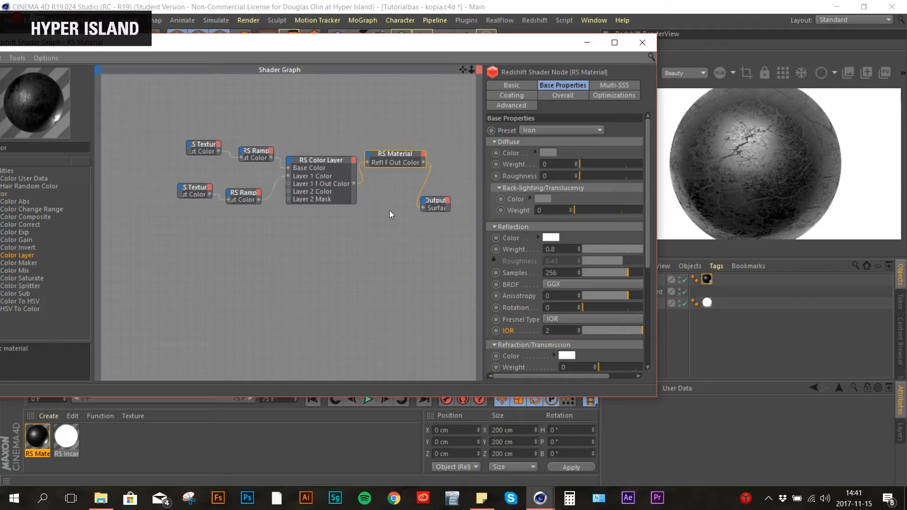
pyautogui.moveTo(301, 55); pyautogui.dragTo(340, 43)
pyautogui.moveTo(541, 31); pyautogui.dragTo(488, 34)
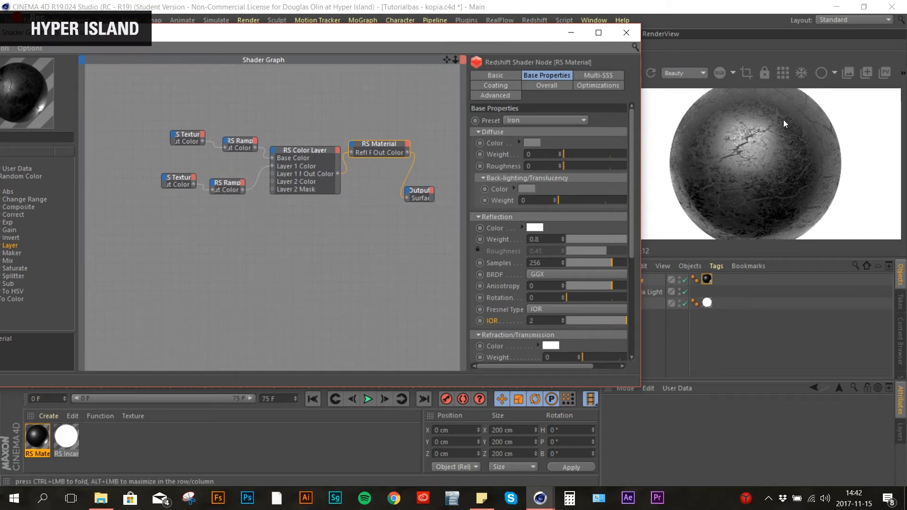
pyautogui.moveTo(388, 150); pyautogui.dragTo(402, 158)
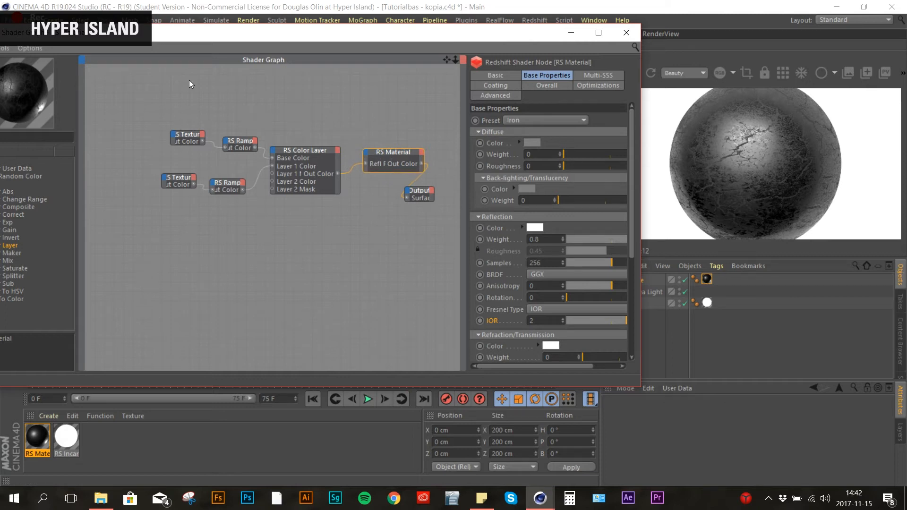
# - Find the Normal Map utility node and add it to the shader graph below the RS Color Layer
pyautogui.moveTo(197, 35); pyautogui.dragTo(270, 36)
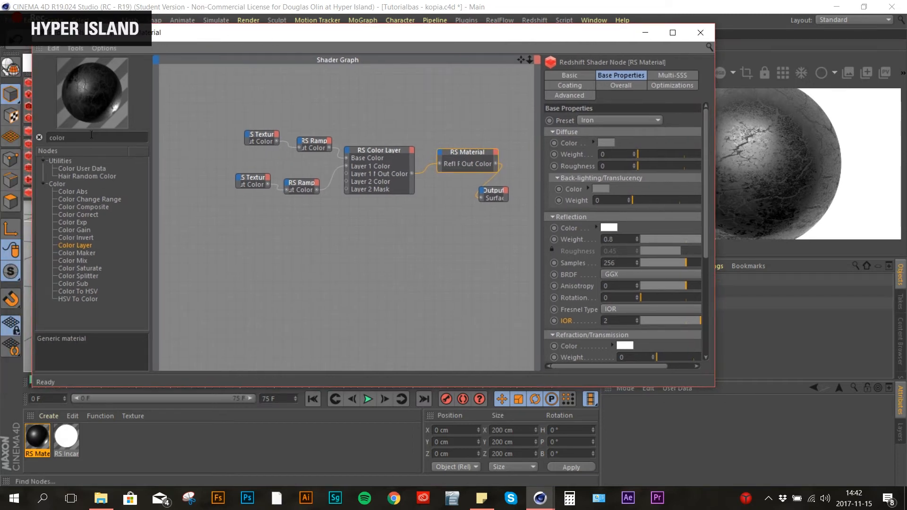
pyautogui.press('BackSpace')
pyautogui.press('BackSpace')
pyautogui.press('BackSpace')
pyautogui.press('BackSpace')
pyautogui.press('BackSpace')
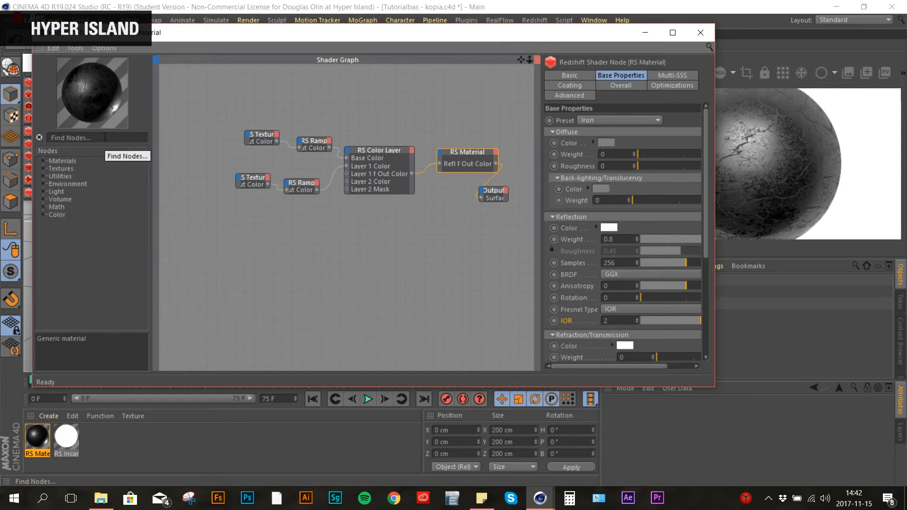
pyautogui.write('no')
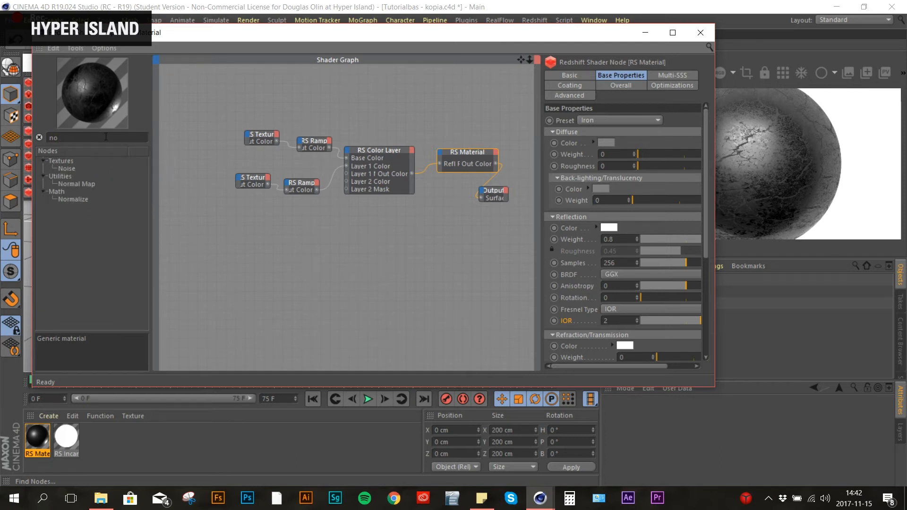
pyautogui.moveTo(89, 185); pyautogui.dragTo(389, 225)
# - Move the RS Color Layer node up and make the RS Normal Map node taller
pyautogui.moveTo(378, 167); pyautogui.dragTo(378, 153)
pyautogui.click(407, 232)
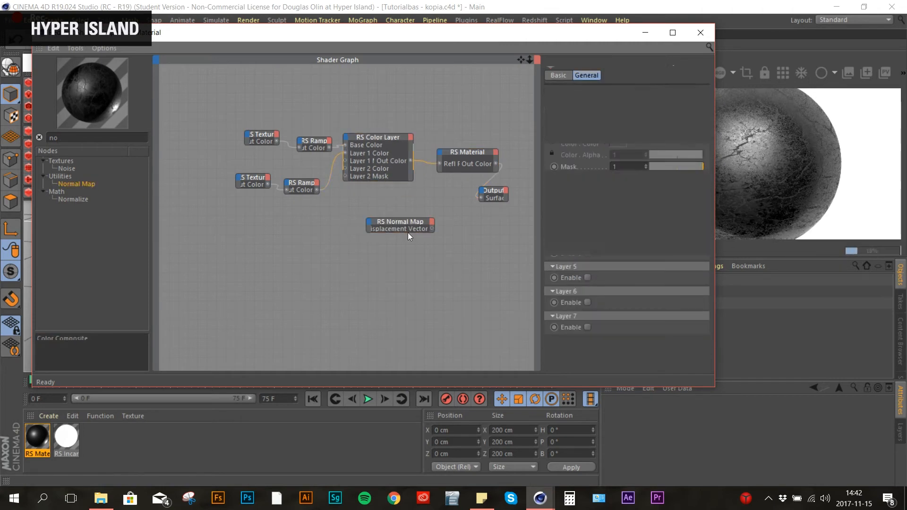
pyautogui.click(405, 225)
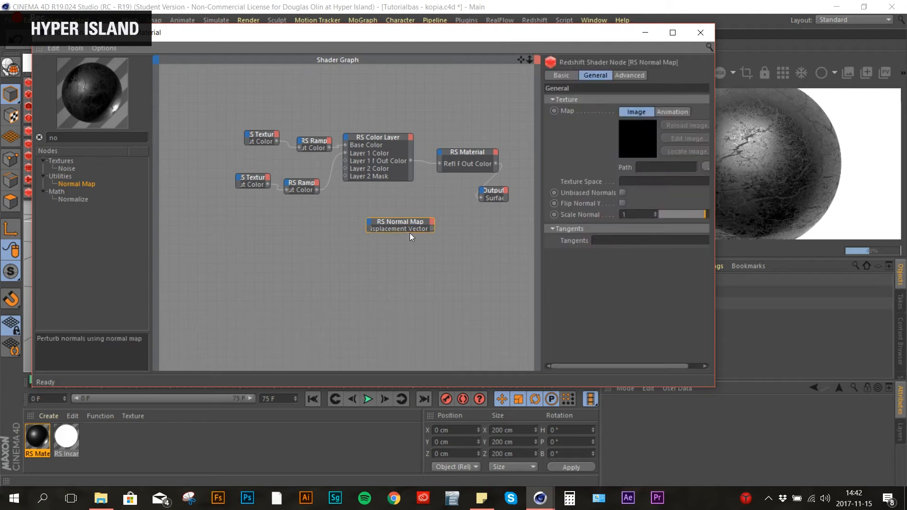
pyautogui.moveTo(407, 218); pyautogui.dragTo(408, 201)
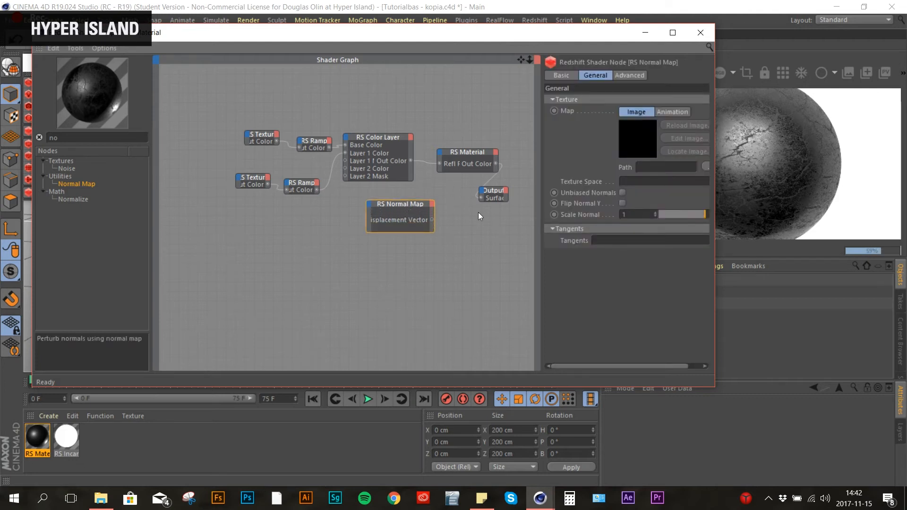
# - Load the NormalMap image from the MATERIAL folder into the RS Normal Map node, without copying it to the project location
pyautogui.moveTo(715, 158); pyautogui.dragTo(780, 155)
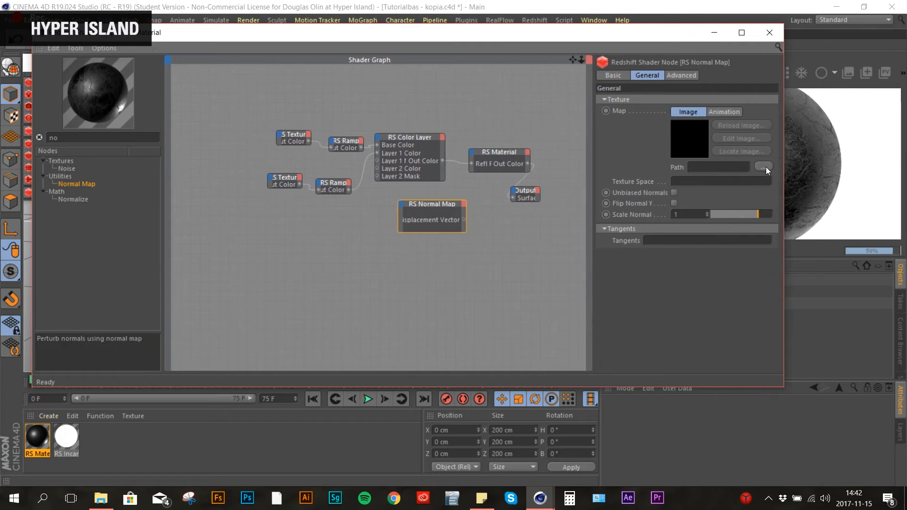
pyautogui.click(766, 167)
pyautogui.scroll(-1, 163, 197)
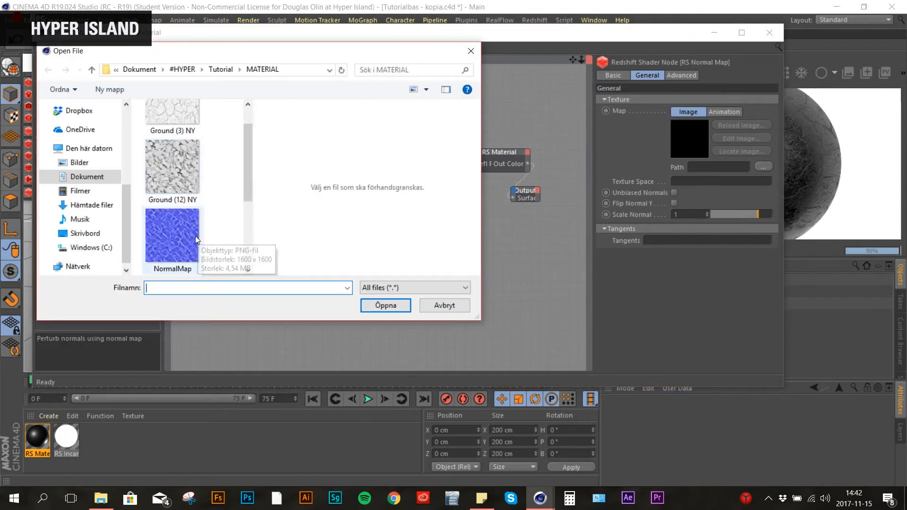
pyautogui.click(167, 234)
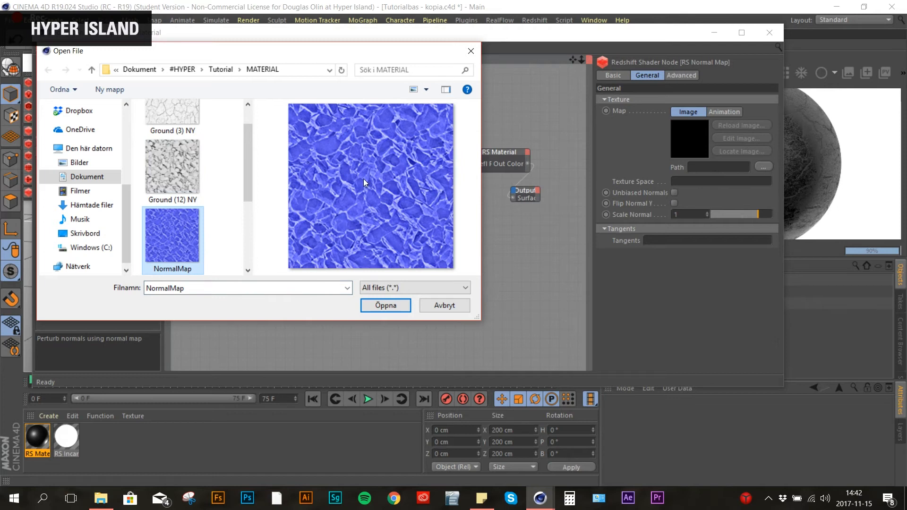
pyautogui.scroll(-1, 248, 189)
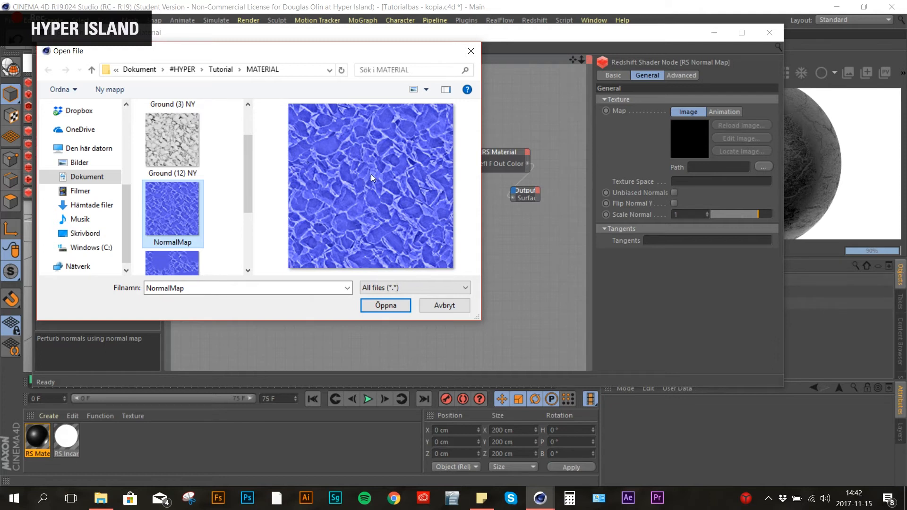
pyautogui.click(385, 306)
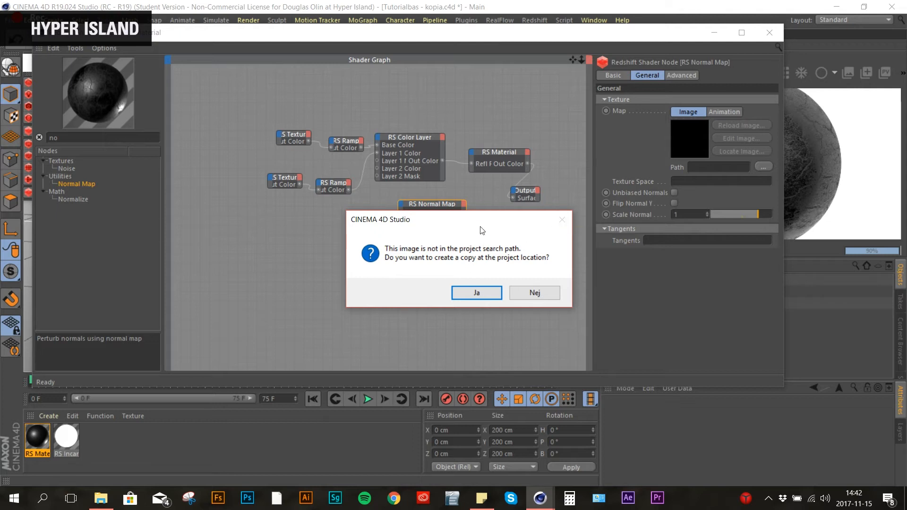
pyautogui.moveTo(482, 230); pyautogui.dragTo(476, 205)
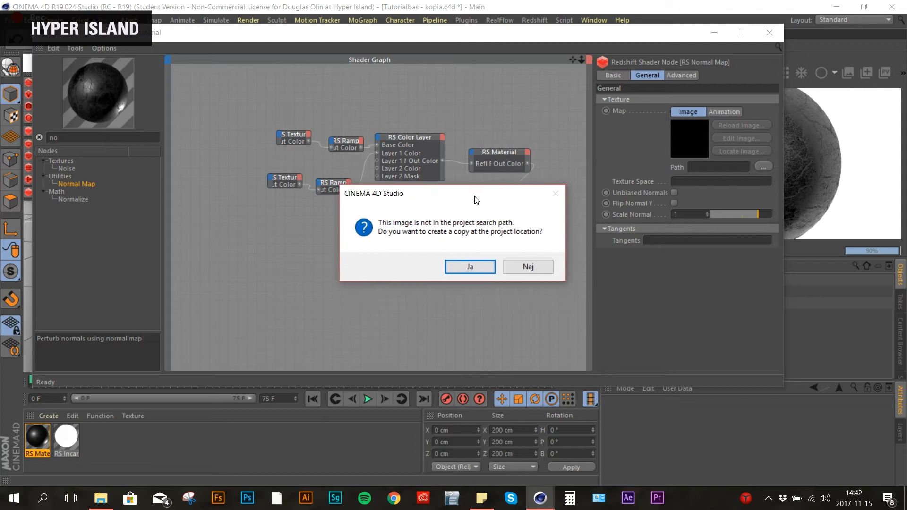
pyautogui.click(537, 271)
# - Make room around the RS Material node and connect the RS Normal Map's Displacement Vector to its Overall Bump Input
pyautogui.moveTo(452, 204); pyautogui.dragTo(399, 207)
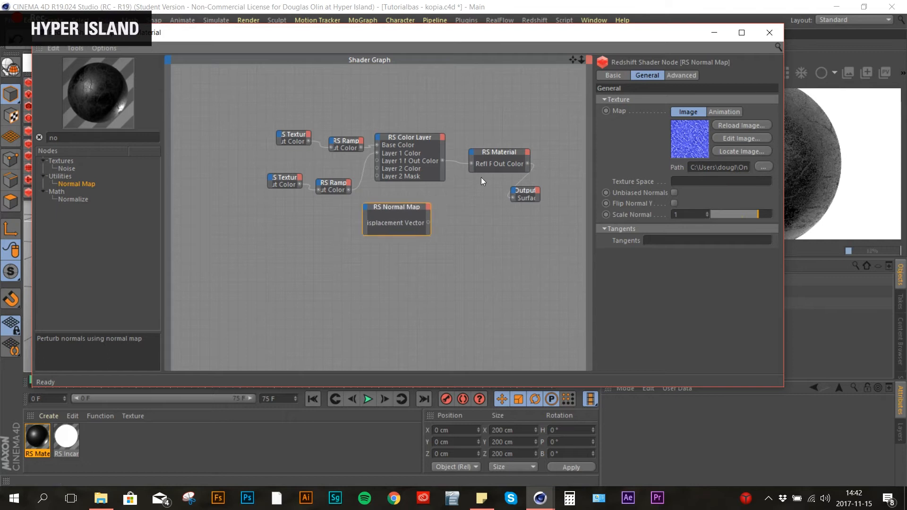
pyautogui.moveTo(484, 173); pyautogui.dragTo(582, 190)
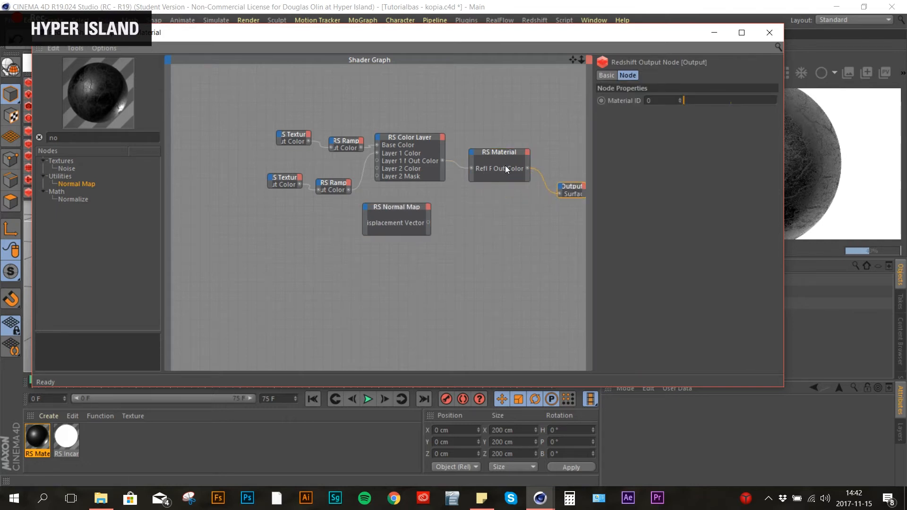
pyautogui.click(401, 209)
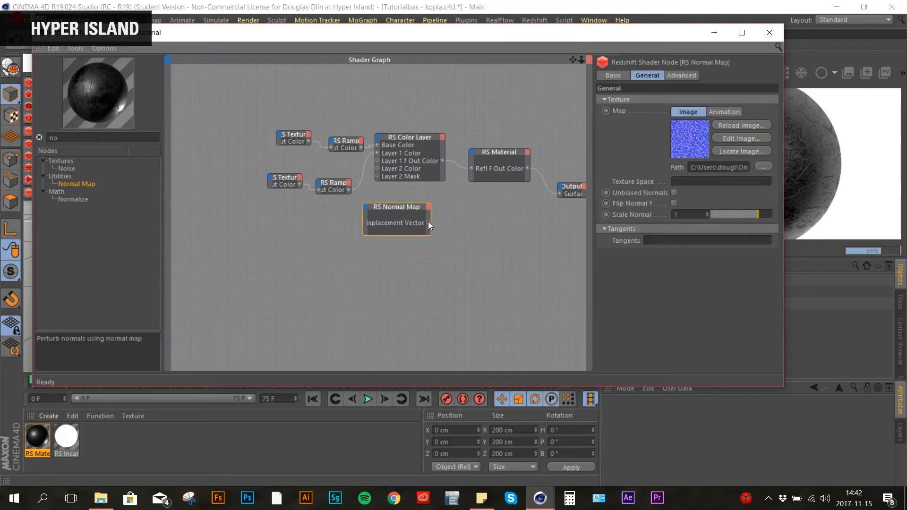
pyautogui.moveTo(446, 215); pyautogui.dragTo(472, 153)
pyautogui.moveTo(520, 223)
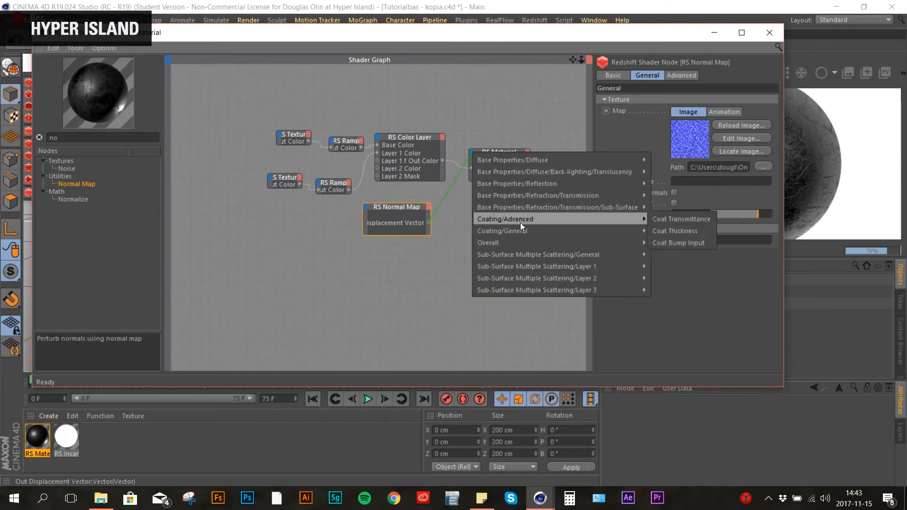
pyautogui.moveTo(516, 242)
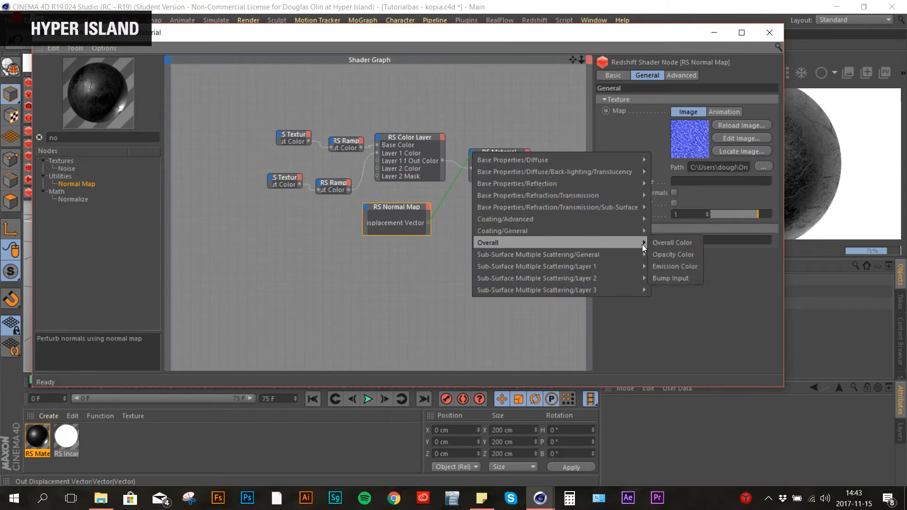
pyautogui.click(669, 278)
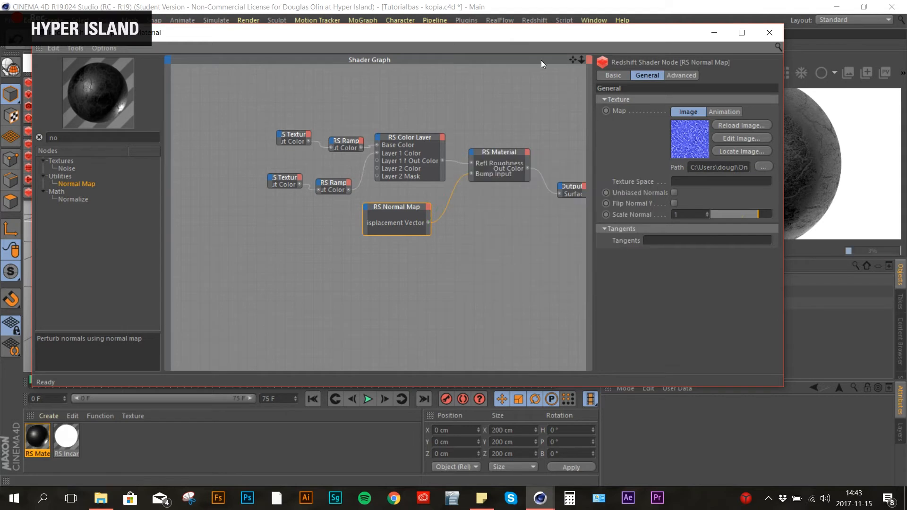
# - Move and narrow the material editor window to uncover the rendered sphere
pyautogui.moveTo(579, 38); pyautogui.dragTo(481, 52)
pyautogui.moveTo(573, 53); pyautogui.dragTo(525, 52)
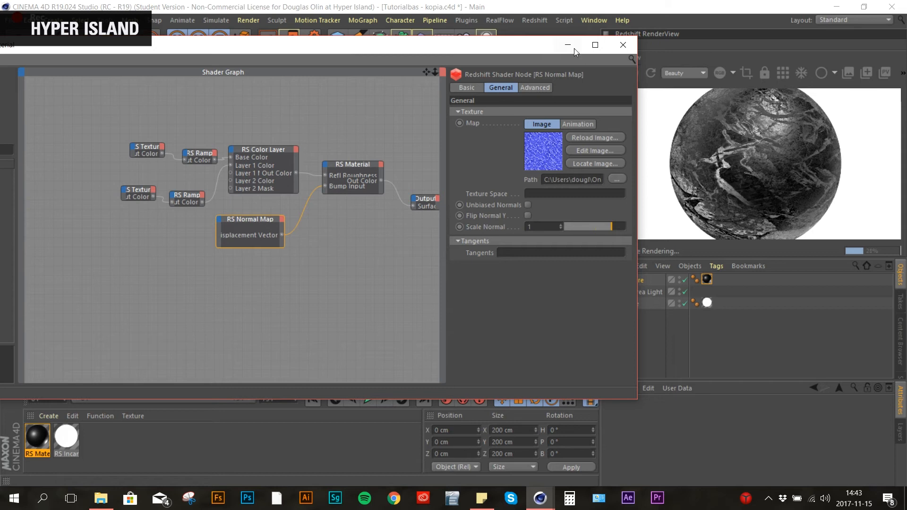
pyautogui.moveTo(637, 56); pyautogui.dragTo(596, 56)
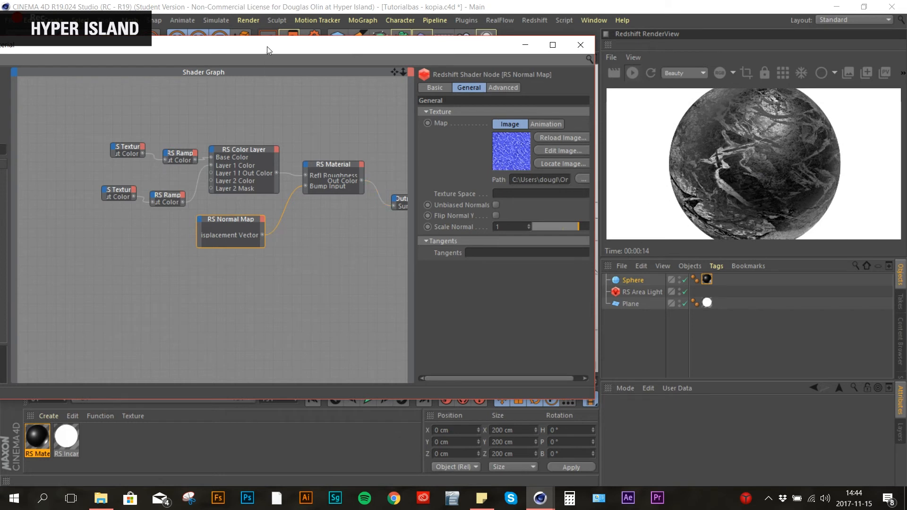
# - Bring the whole node graph into view and move the upper RS Ramp and its RS Texture node higher
pyautogui.moveTo(267, 46); pyautogui.dragTo(400, 25)
pyautogui.moveTo(549, 169)
pyautogui.mouseDown()
pyautogui.moveTo(573, 169)
pyautogui.moveTo(553, 169)
pyautogui.mouseUp()
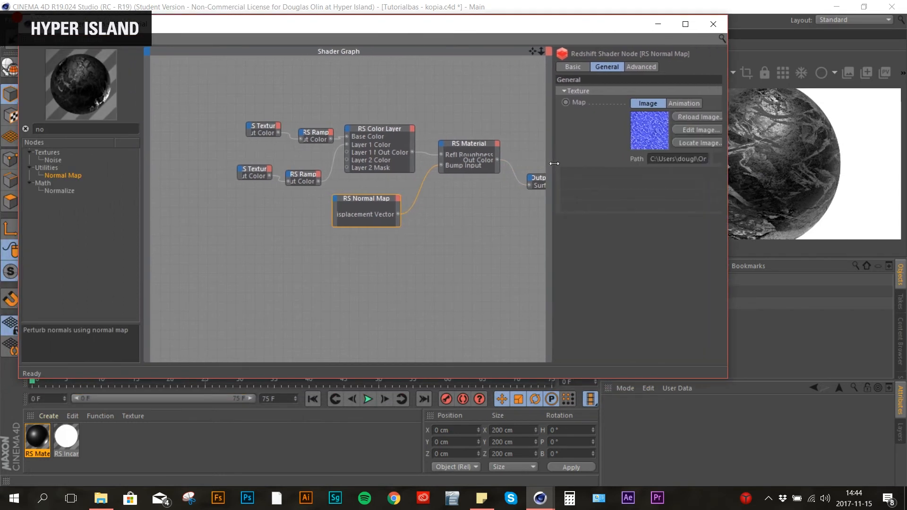
pyautogui.scroll(-2, 487, 160)
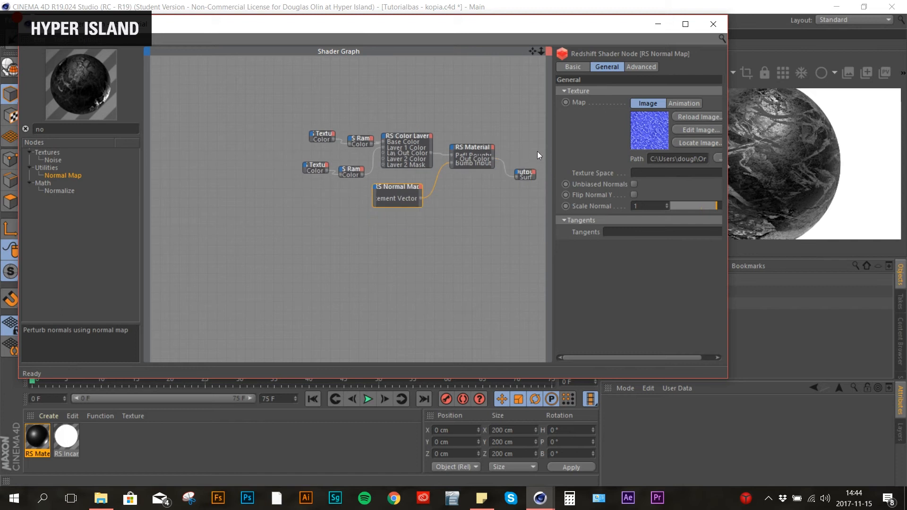
pyautogui.scroll(1, 537, 152)
pyautogui.scroll(1, 527, 167)
pyautogui.moveTo(404, 30); pyautogui.dragTo(413, 29)
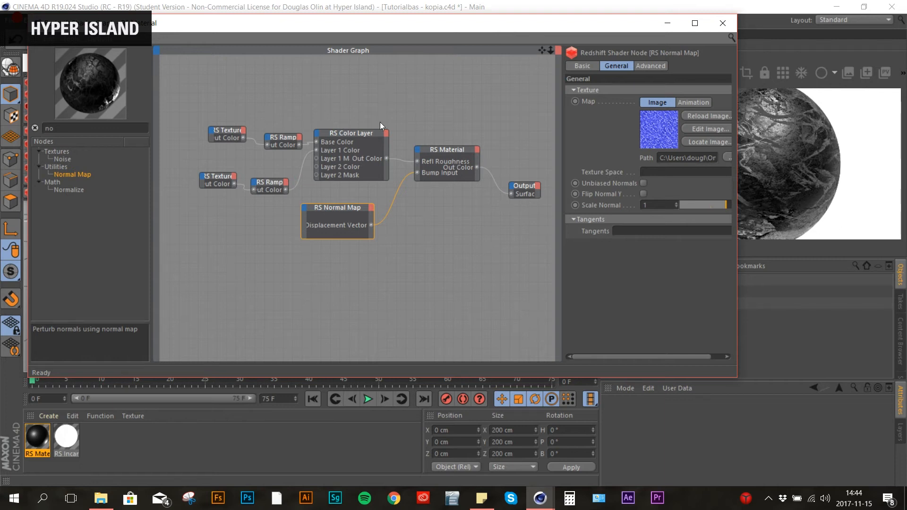
pyautogui.moveTo(298, 134); pyautogui.dragTo(293, 107)
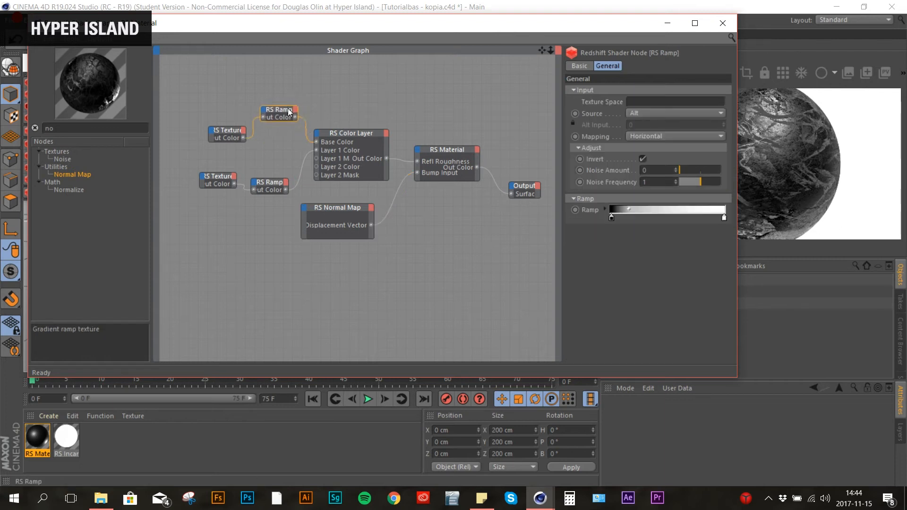
pyautogui.click(228, 131)
pyautogui.moveTo(227, 131); pyautogui.dragTo(220, 102)
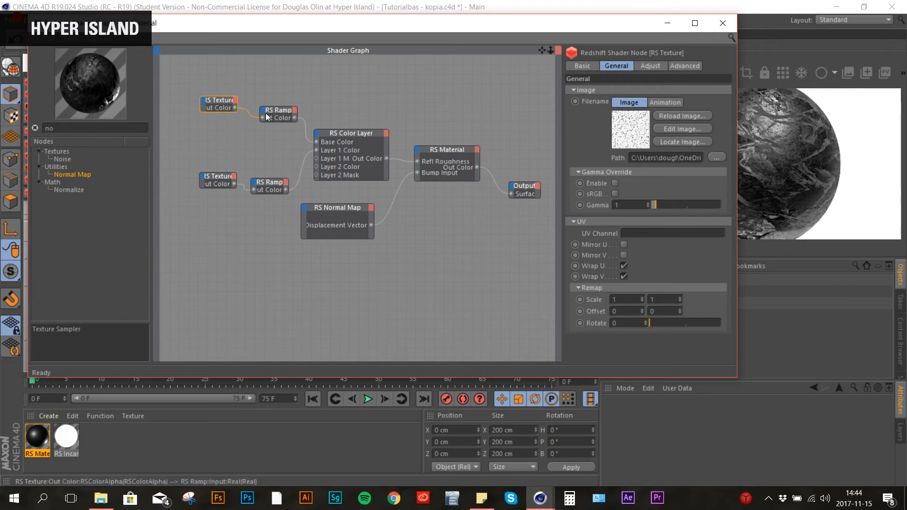
# - Move the lower RS Ramp and RS Texture, the RS Color Layer and the RS Normal Map nodes up to free space below
pyautogui.click(278, 113)
pyautogui.moveTo(272, 182); pyautogui.dragTo(215, 149)
pyautogui.click(223, 176)
pyautogui.moveTo(355, 143); pyautogui.dragTo(349, 114)
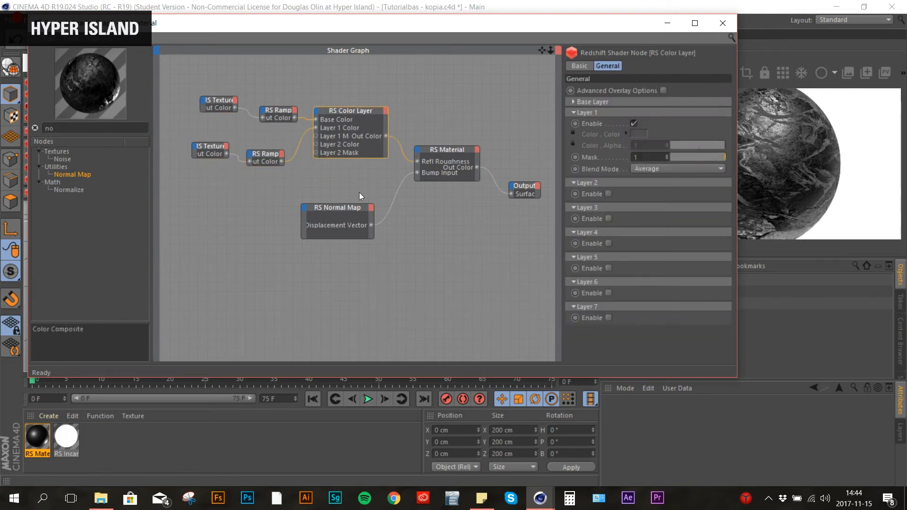
pyautogui.click(330, 208)
pyautogui.moveTo(330, 208); pyautogui.dragTo(316, 180)
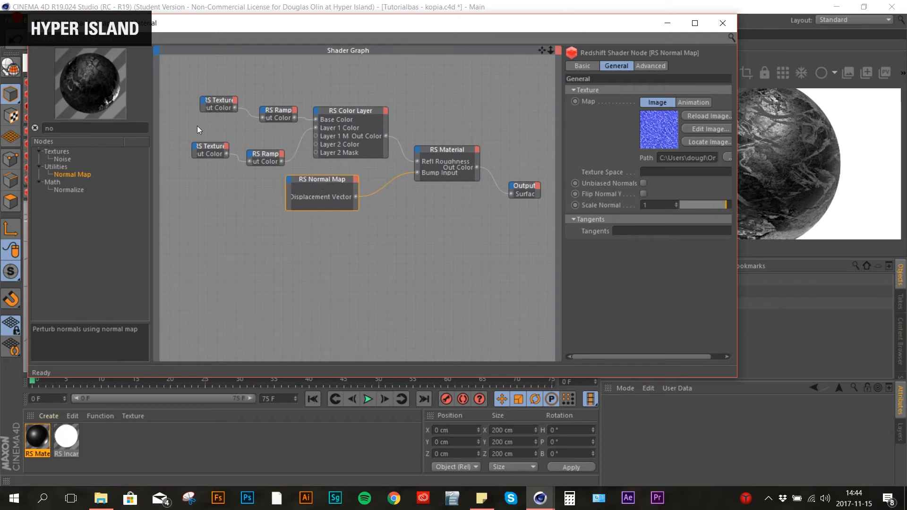
# - Find the Material node and add a second RS Material to the graph below the existing one, making it taller
pyautogui.doubleClick(79, 129)
pyautogui.write('materi')
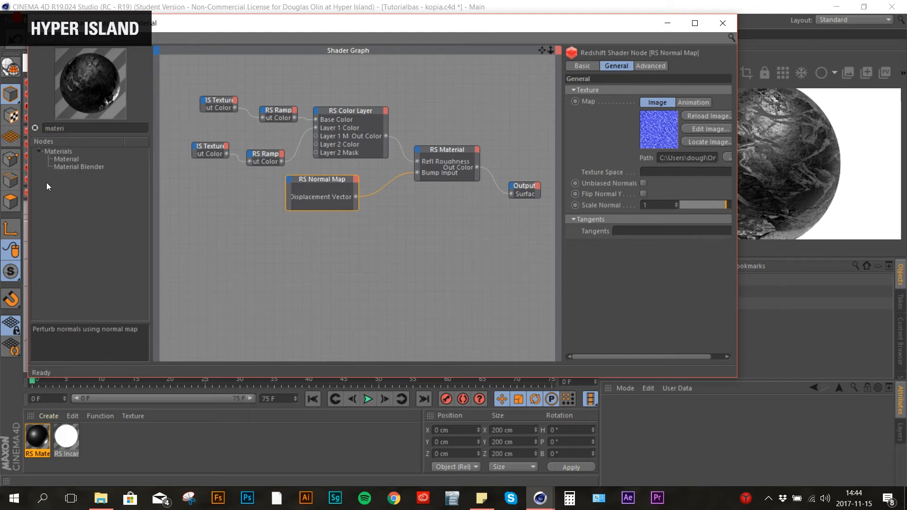
pyautogui.moveTo(66, 159); pyautogui.dragTo(419, 204)
pyautogui.click(393, 219)
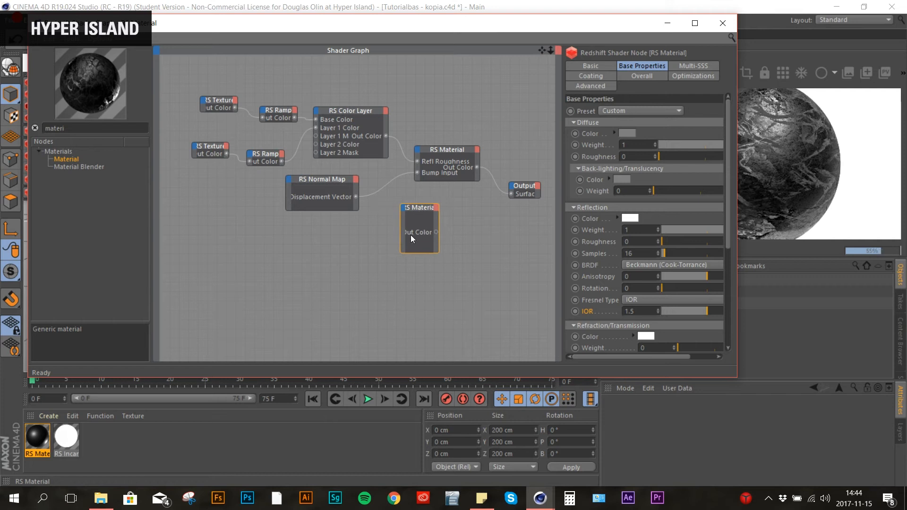
# - Check the first RS Material's settings and set the second RS Material's preset to Gold
pyautogui.click(444, 158)
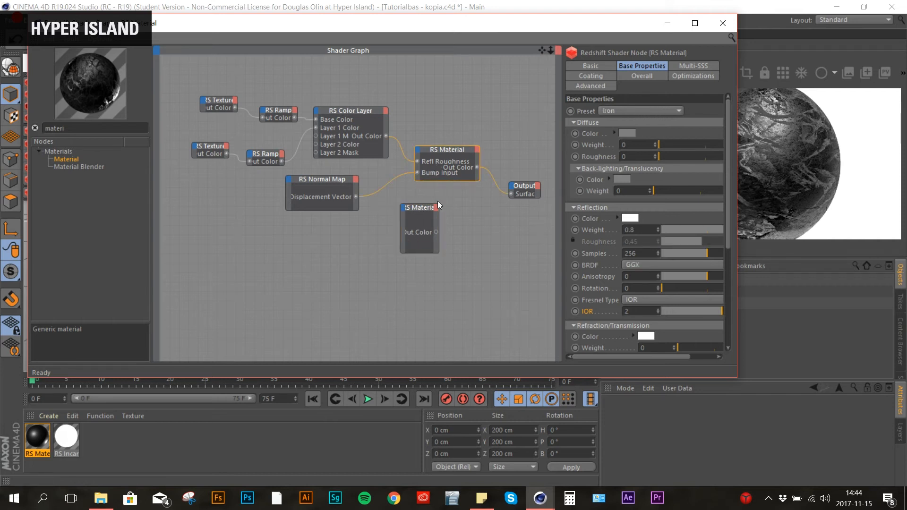
pyautogui.click(414, 210)
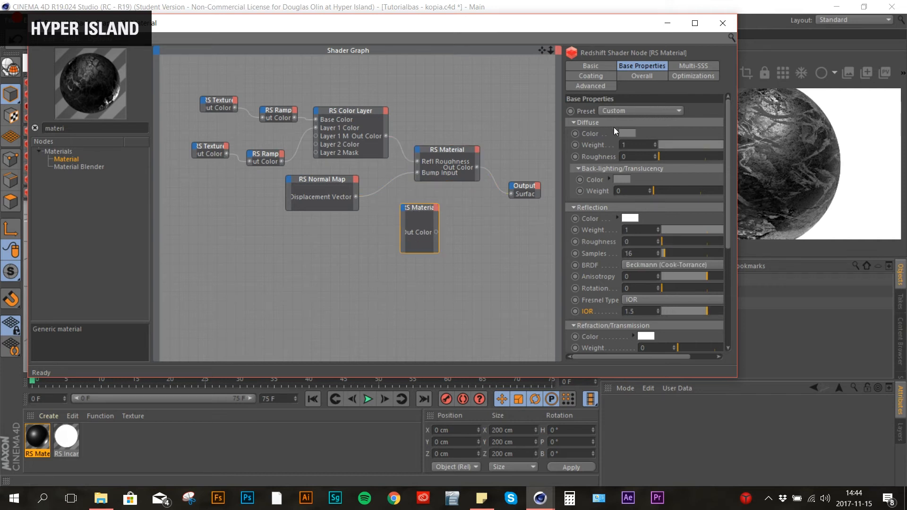
pyautogui.click(620, 110)
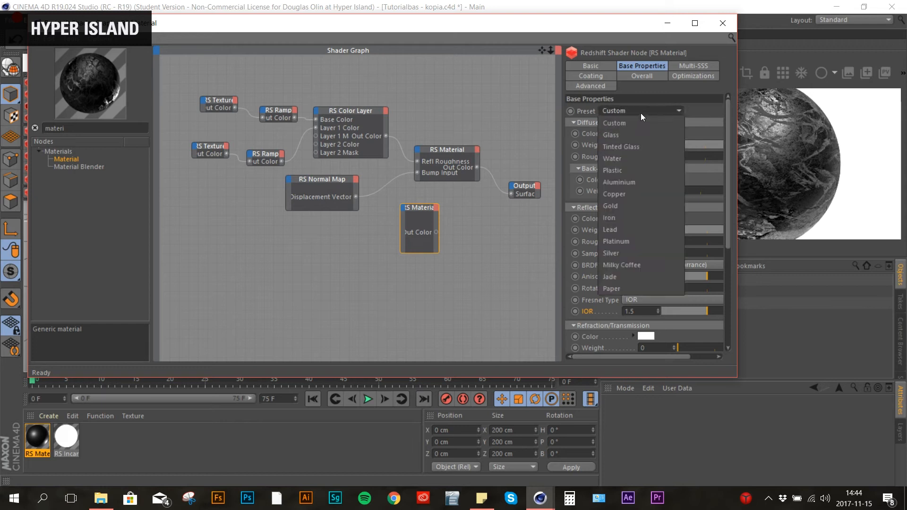
pyautogui.click(610, 206)
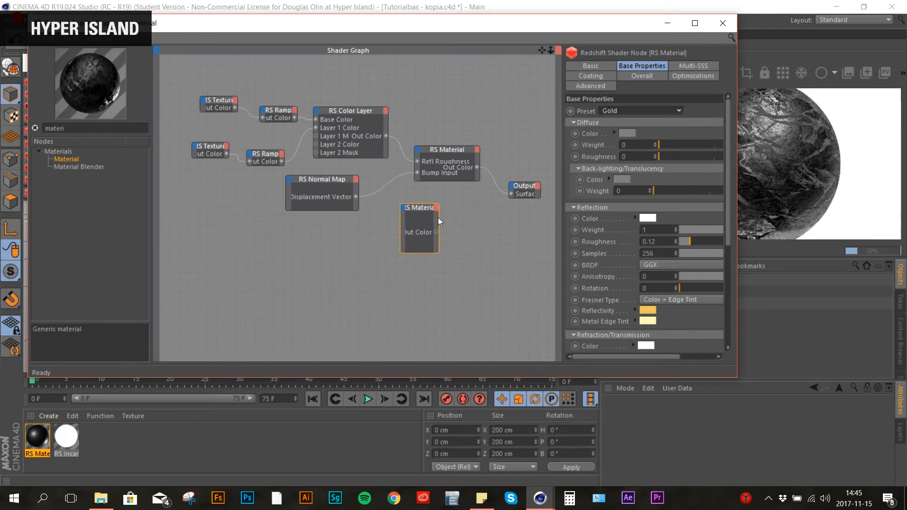
# - Widen the gold RS Material node, shift the Output node aside and add a Material Blender node below it
pyautogui.moveTo(411, 210); pyautogui.dragTo(451, 222)
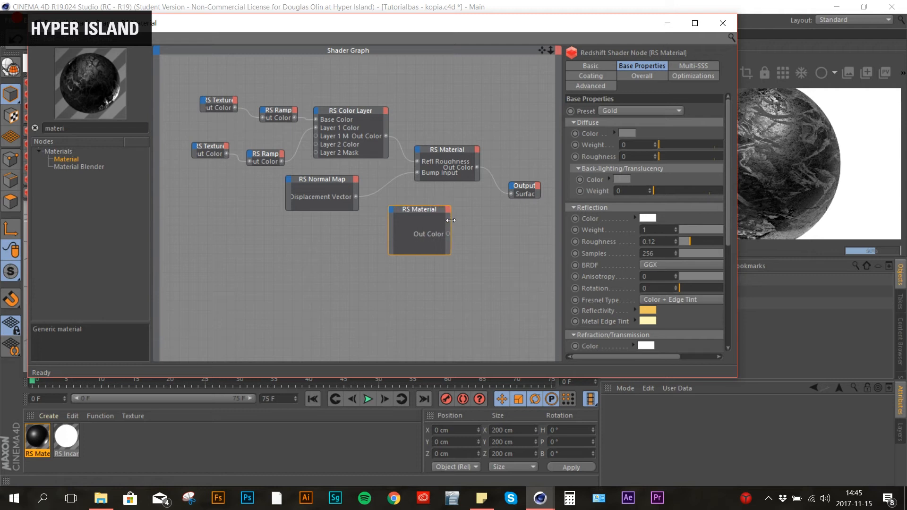
pyautogui.click(523, 190)
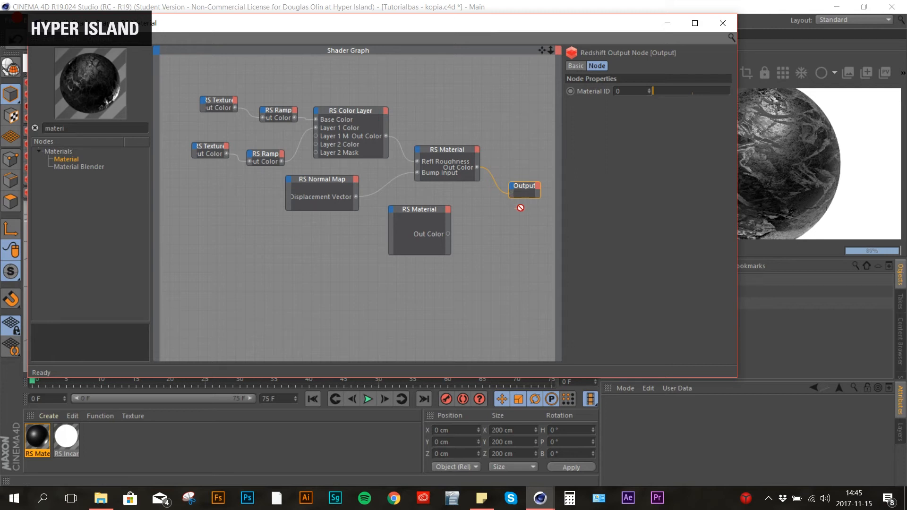
pyautogui.moveTo(421, 212); pyautogui.dragTo(429, 214)
pyautogui.moveTo(529, 187); pyautogui.dragTo(518, 193)
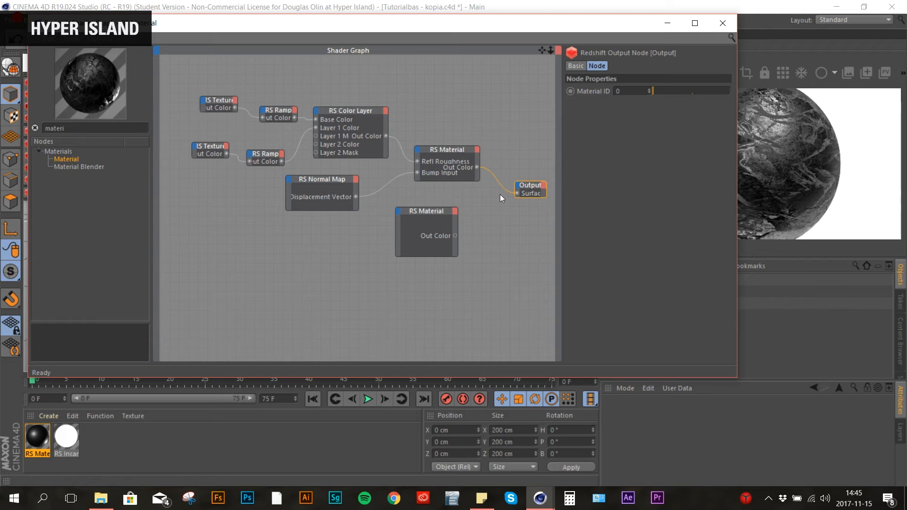
pyautogui.click(87, 167)
pyautogui.moveTo(67, 168); pyautogui.dragTo(506, 219)
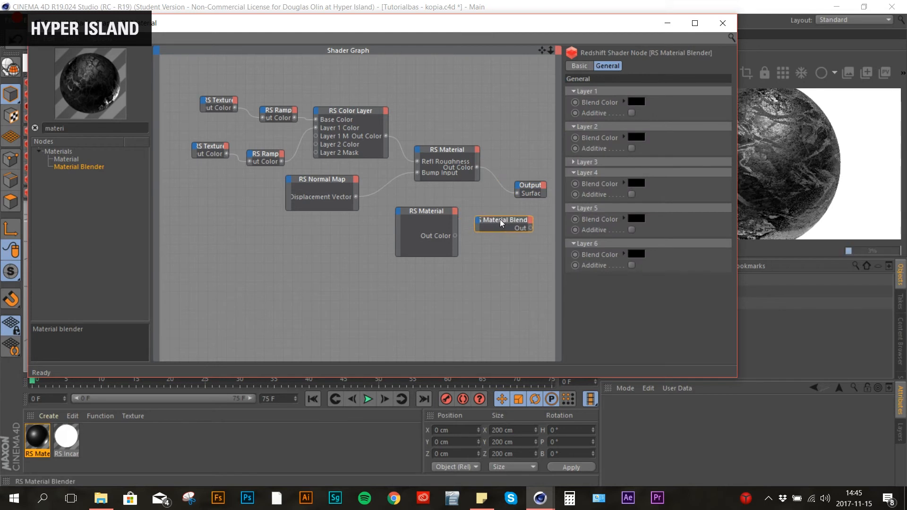
# - Move the iron RS Material slightly higher and remove its connection to the Output node
pyautogui.moveTo(449, 151); pyautogui.dragTo(440, 143)
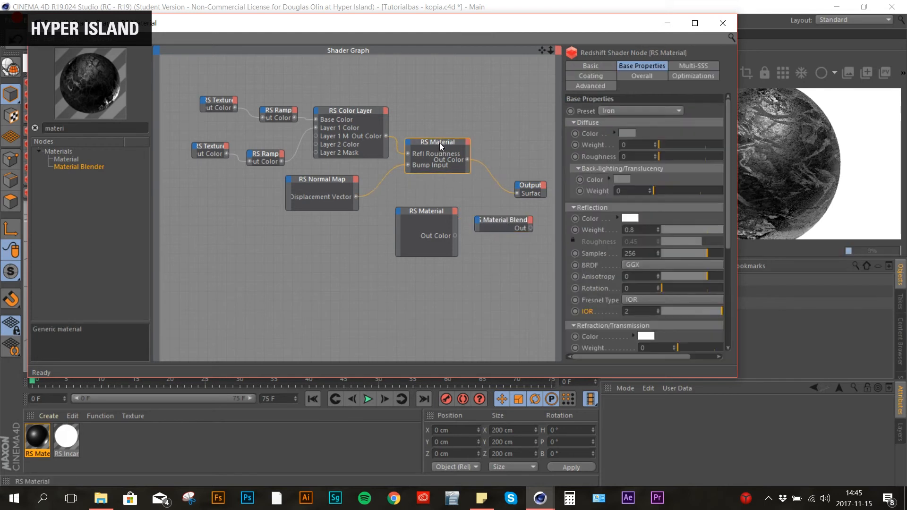
pyautogui.click(481, 166)
pyautogui.click(498, 220)
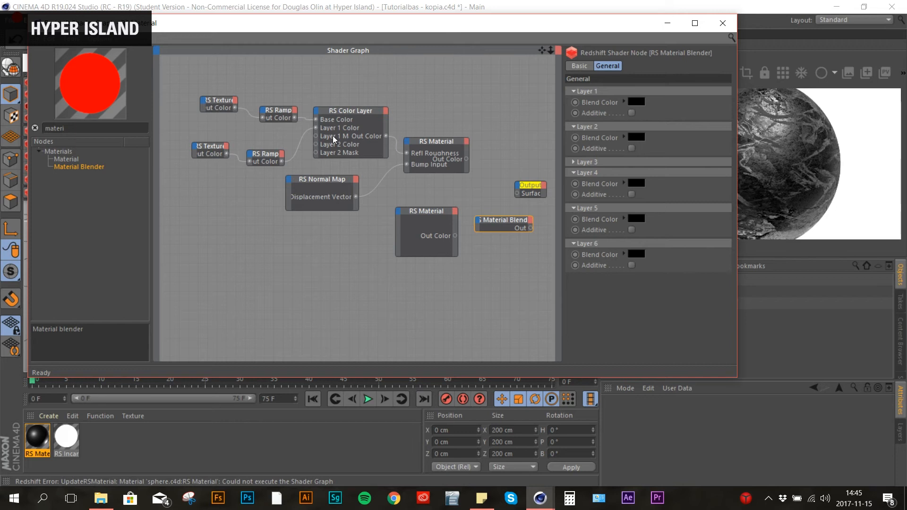
pyautogui.click(344, 118)
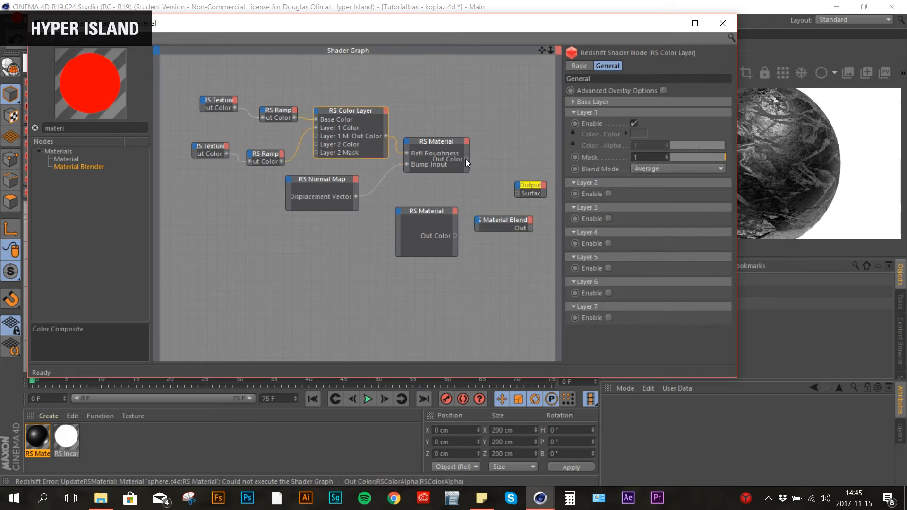
# - Connect the iron RS Material to the Material Blender's Base Color and the gold RS Material to its Layer 1 color input
pyautogui.moveTo(466, 158); pyautogui.dragTo(479, 221)
pyautogui.moveTo(510, 227)
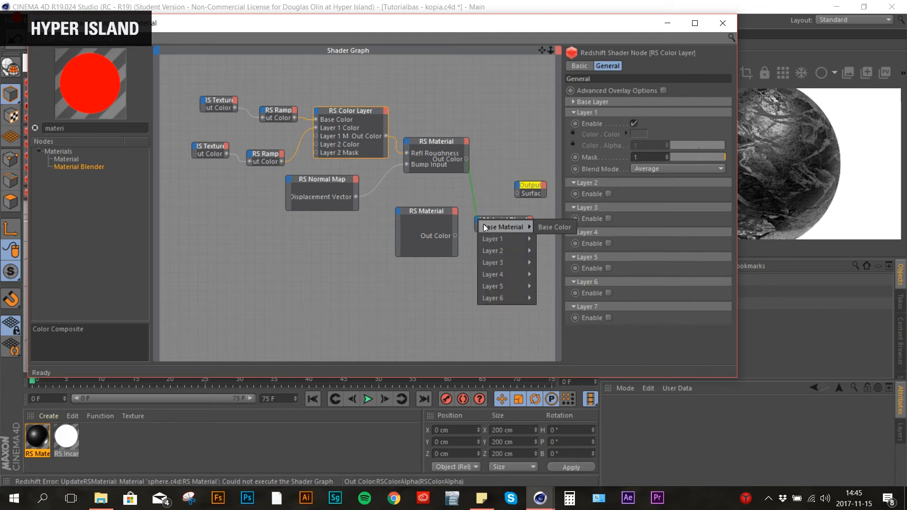
pyautogui.click(558, 227)
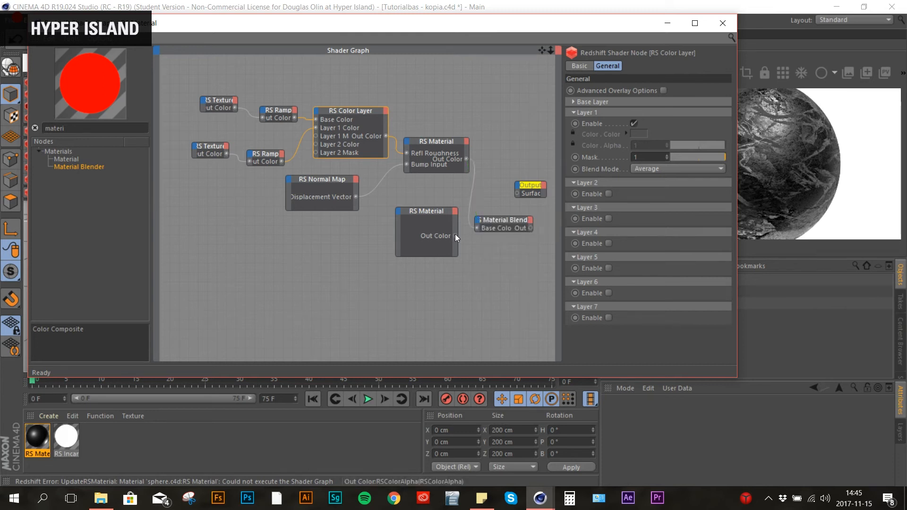
pyautogui.click(478, 229)
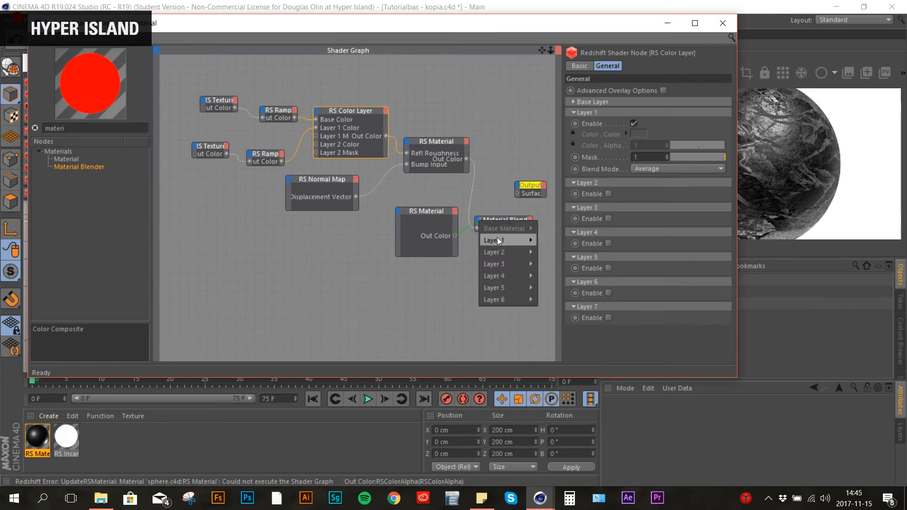
pyautogui.moveTo(497, 237)
pyautogui.click(556, 241)
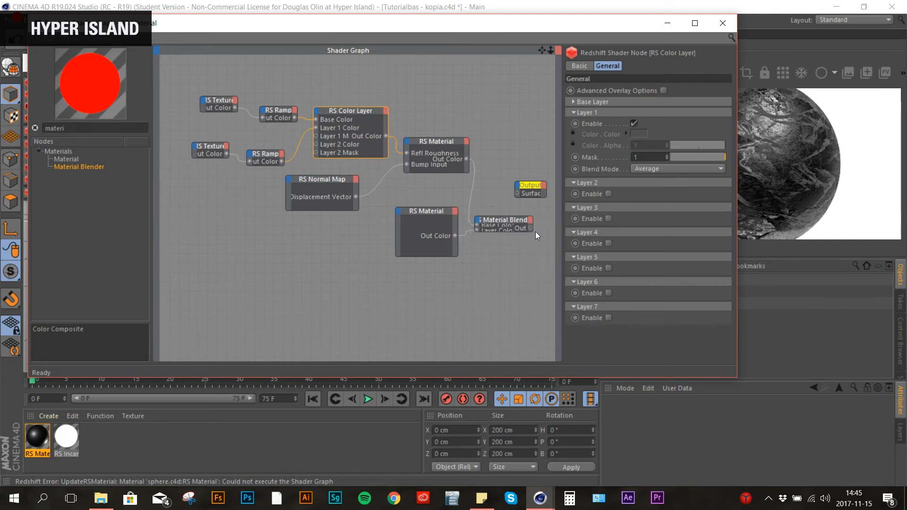
# - Move the RS Color Layer and both RS Ramp and RS Texture pairs higher, and spread the RS Normal Map away from them
pyautogui.moveTo(515, 219); pyautogui.dragTo(509, 219)
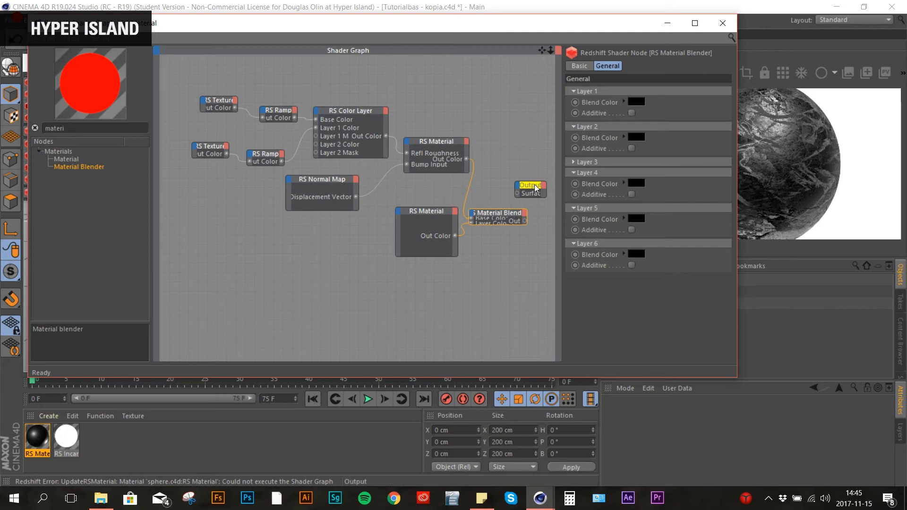
pyautogui.scroll(-2, 529, 186)
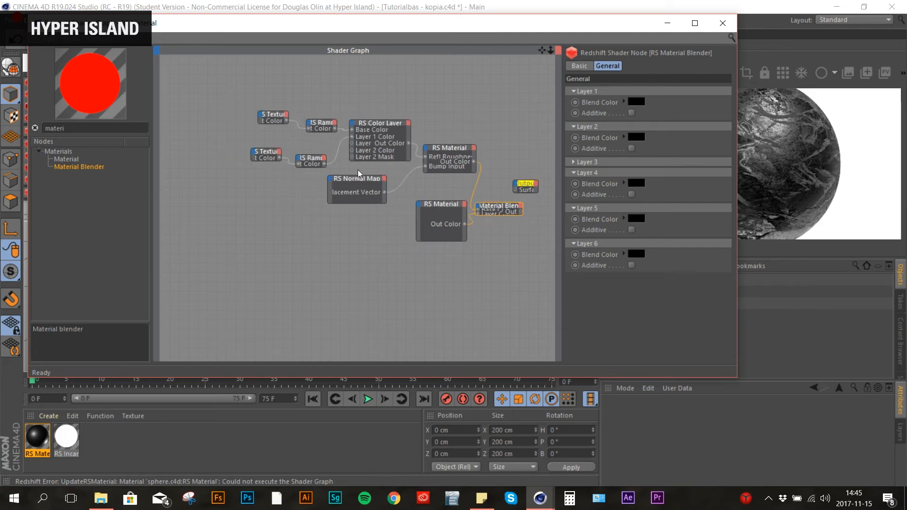
pyautogui.moveTo(354, 179); pyautogui.dragTo(321, 194)
pyautogui.moveTo(378, 127); pyautogui.dragTo(398, 94)
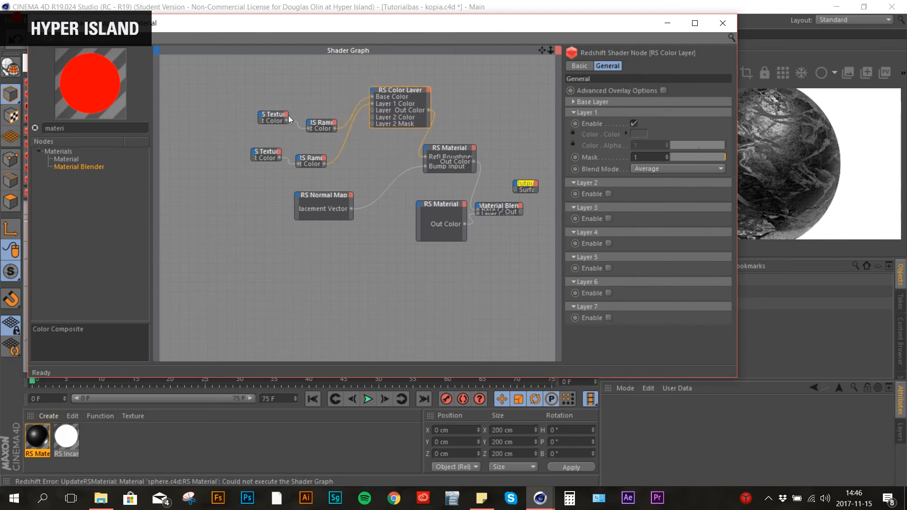
pyautogui.moveTo(322, 124); pyautogui.dragTo(325, 87)
pyautogui.moveTo(269, 115); pyautogui.dragTo(284, 77)
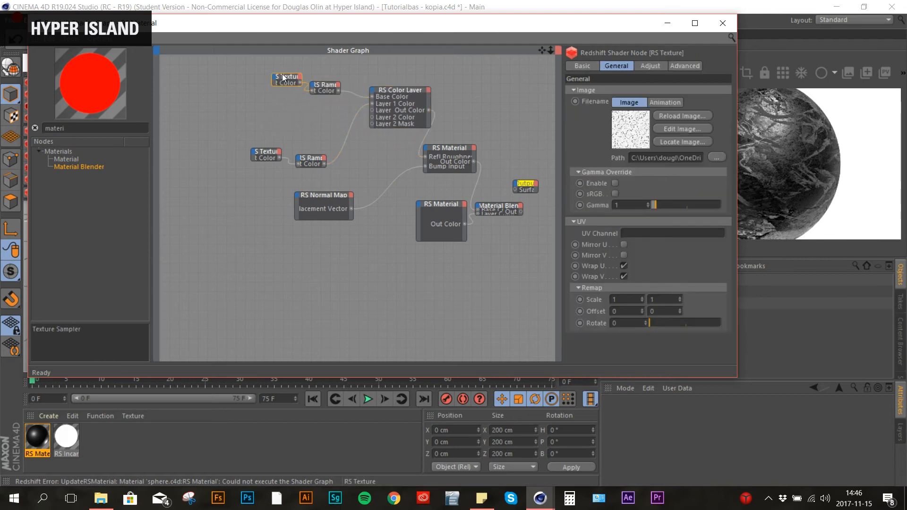
pyautogui.moveTo(301, 163); pyautogui.dragTo(303, 119)
pyautogui.moveTo(271, 152); pyautogui.dragTo(278, 121)
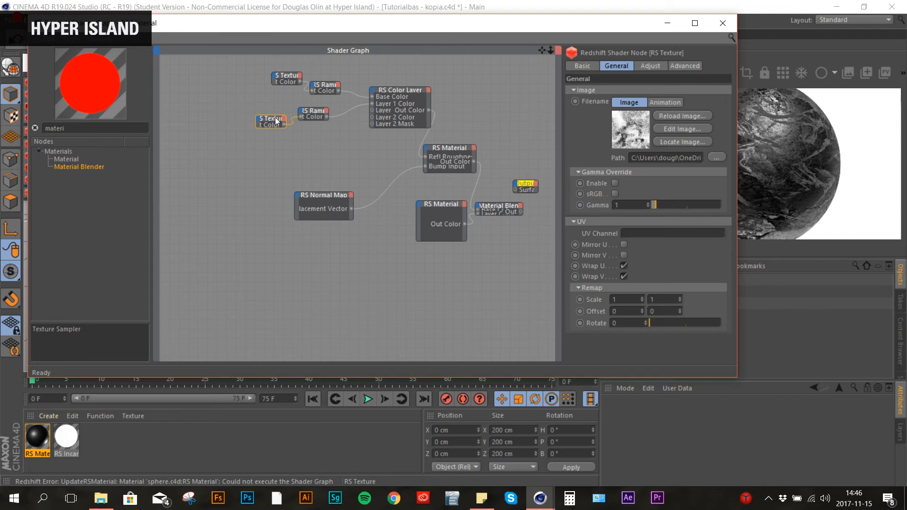
# - Space out both RS Material nodes and the Material Blender, and connect the blender's Out to the Output node's Surface
pyautogui.moveTo(457, 151)
pyautogui.mouseDown()
pyautogui.moveTo(419, 149)
pyautogui.moveTo(444, 159)
pyautogui.mouseUp()
pyautogui.moveTo(404, 87); pyautogui.dragTo(381, 90)
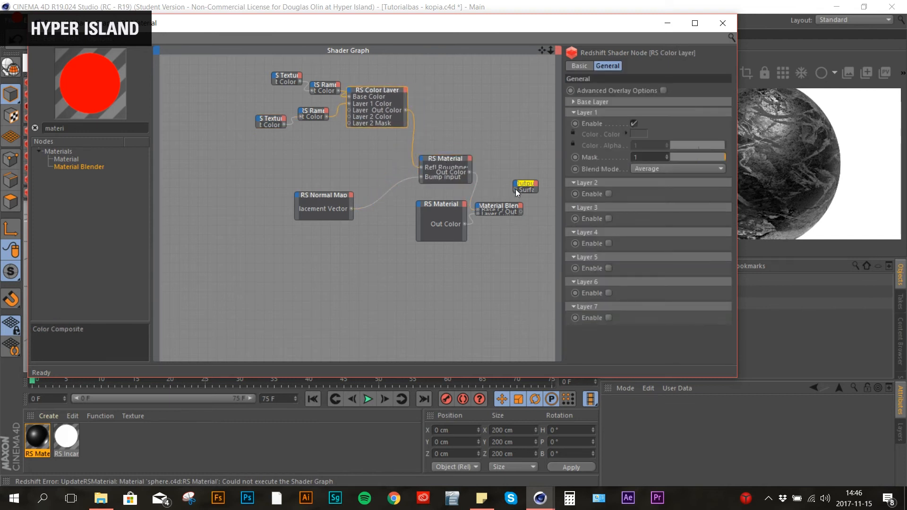
pyautogui.click(435, 208)
pyautogui.moveTo(427, 207); pyautogui.dragTo(388, 220)
pyautogui.moveTo(505, 211); pyautogui.dragTo(476, 210)
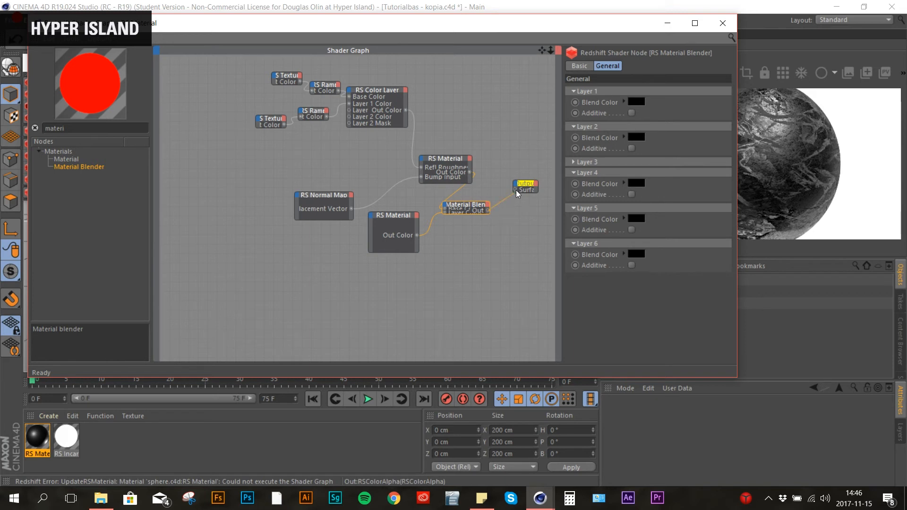
pyautogui.moveTo(516, 190); pyautogui.dragTo(516, 190)
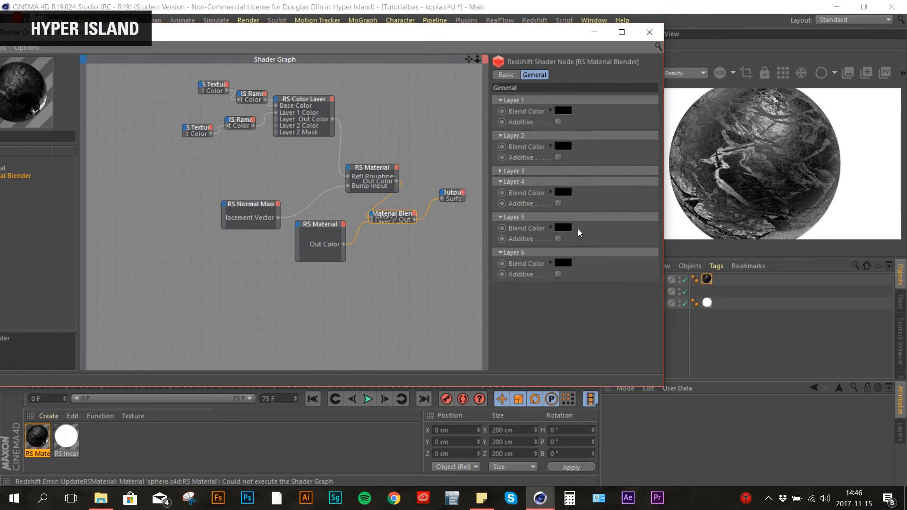
# - Enlarge the Material Blender node with Additive enabled for Layer 1, and move the iron RS Material away from it
pyautogui.moveTo(407, 223)
pyautogui.mouseDown()
pyautogui.moveTo(407, 244)
pyautogui.moveTo(413, 216)
pyautogui.mouseUp()
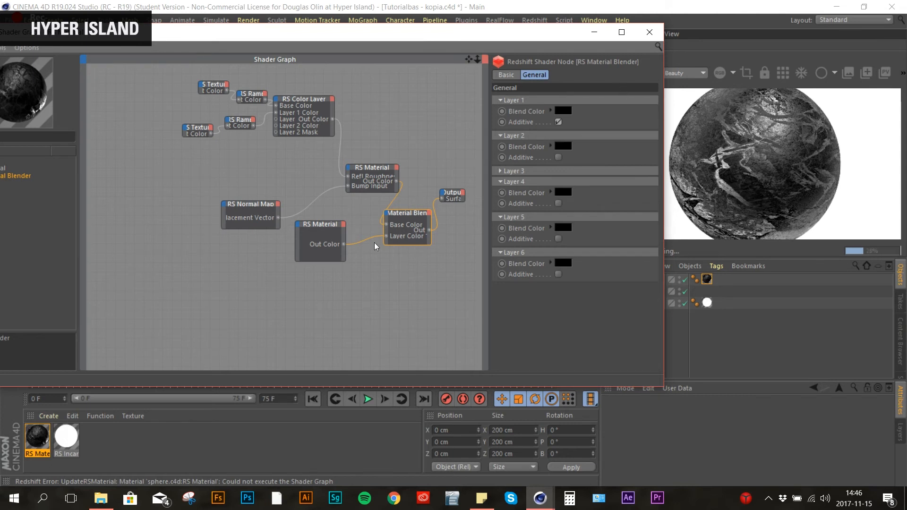
pyautogui.click(315, 233)
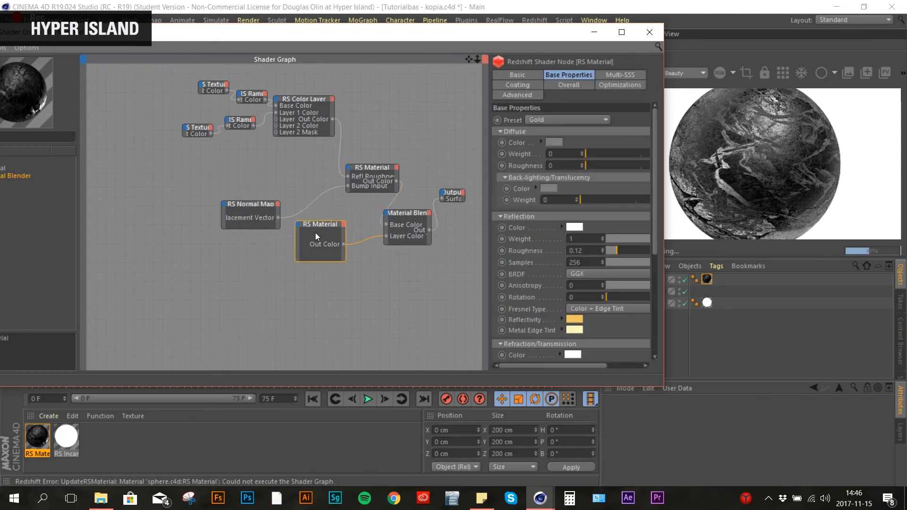
pyautogui.click(410, 219)
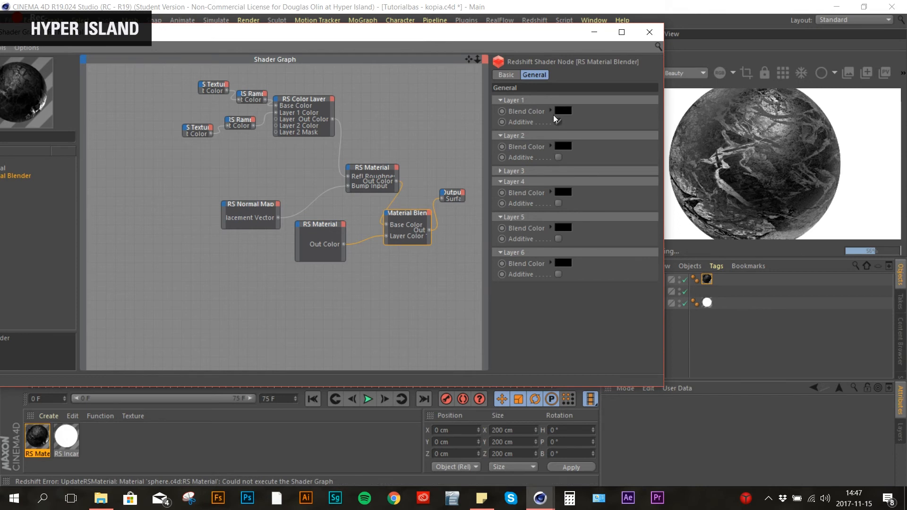
pyautogui.click(373, 171)
pyautogui.moveTo(364, 165); pyautogui.dragTo(334, 153)
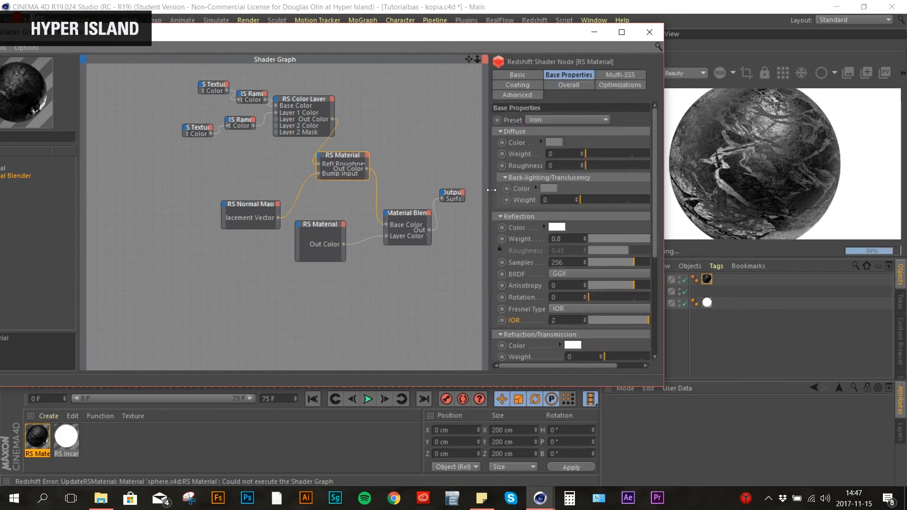
# - Set the Material Blender's Layer 1 Blend Color to white with a brightness value of 100%
pyautogui.click(422, 224)
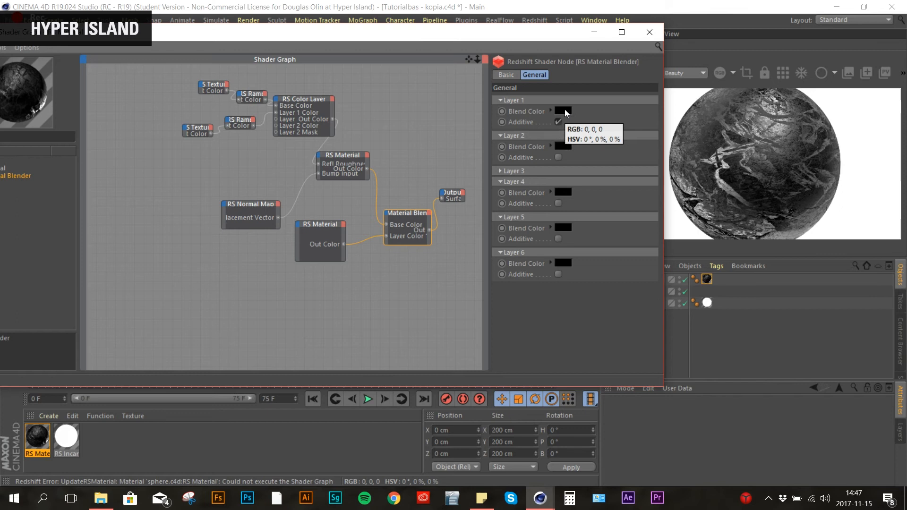
pyautogui.click(566, 109)
pyautogui.moveTo(572, 64); pyautogui.dragTo(413, 77)
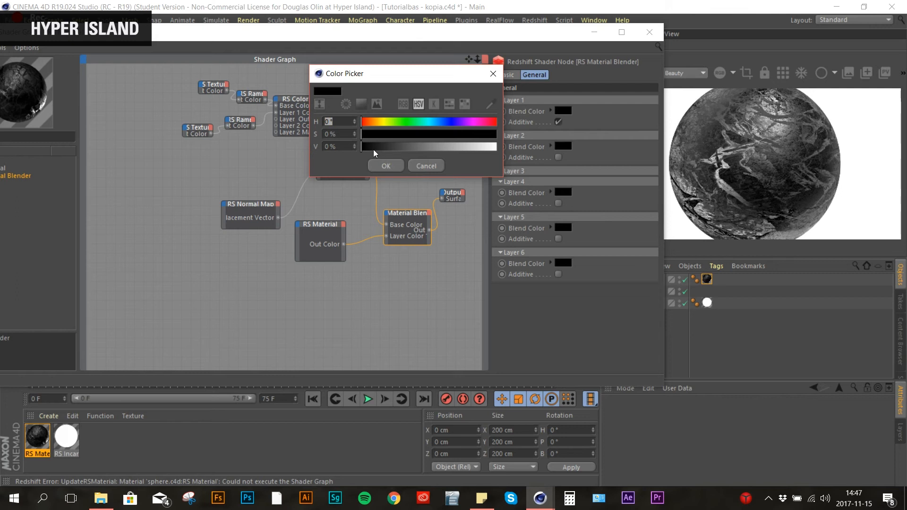
pyautogui.moveTo(364, 146); pyautogui.dragTo(519, 157)
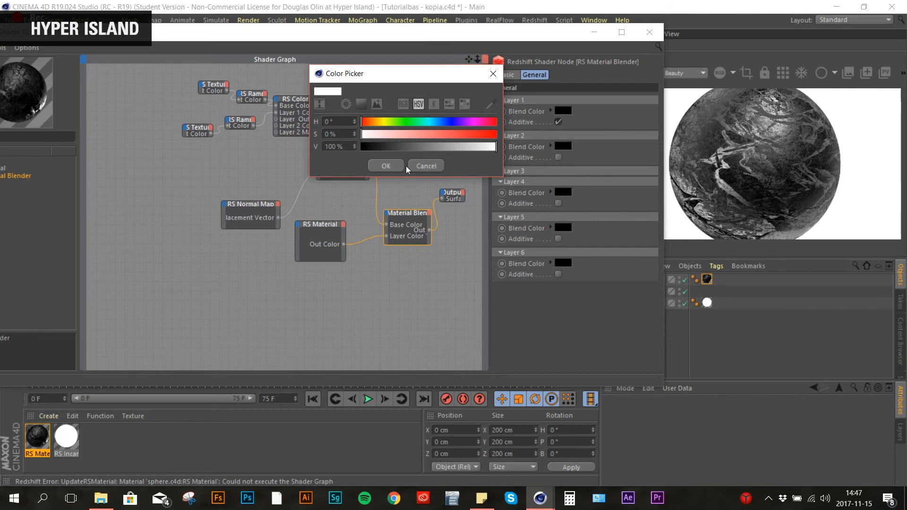
pyautogui.click(393, 169)
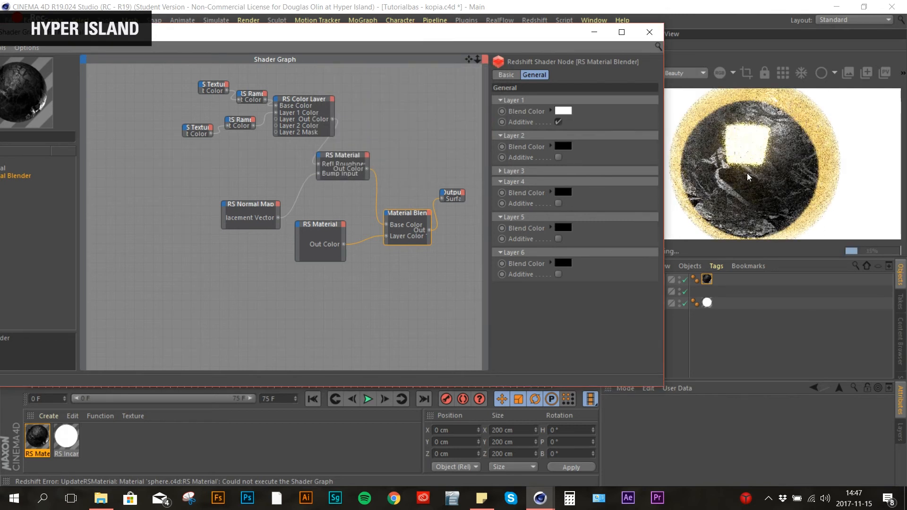
# - Darken the Material Blender's Layer 1 Blend Color to a grey with a brightness value of 40%
pyautogui.click(562, 112)
pyautogui.moveTo(563, 134)
pyautogui.mouseDown()
pyautogui.moveTo(583, 134)
pyautogui.moveTo(572, 134)
pyautogui.mouseUp()
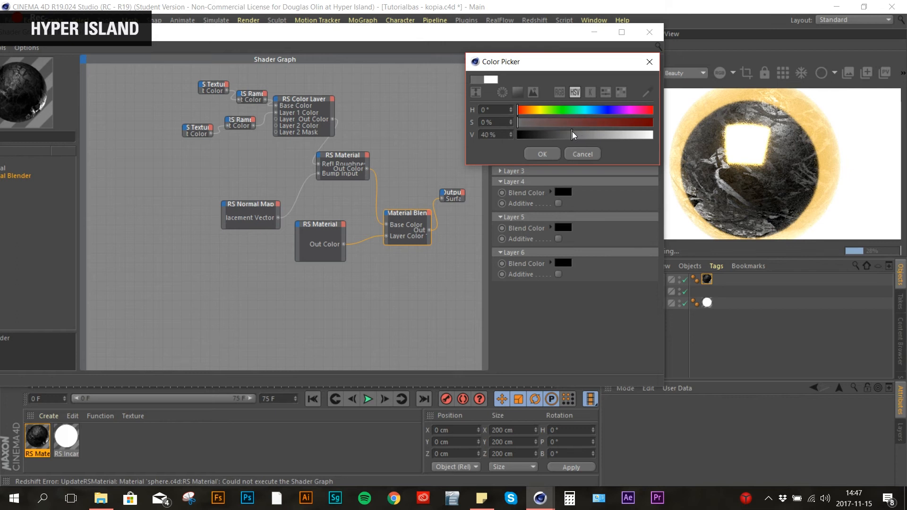
pyautogui.click(549, 154)
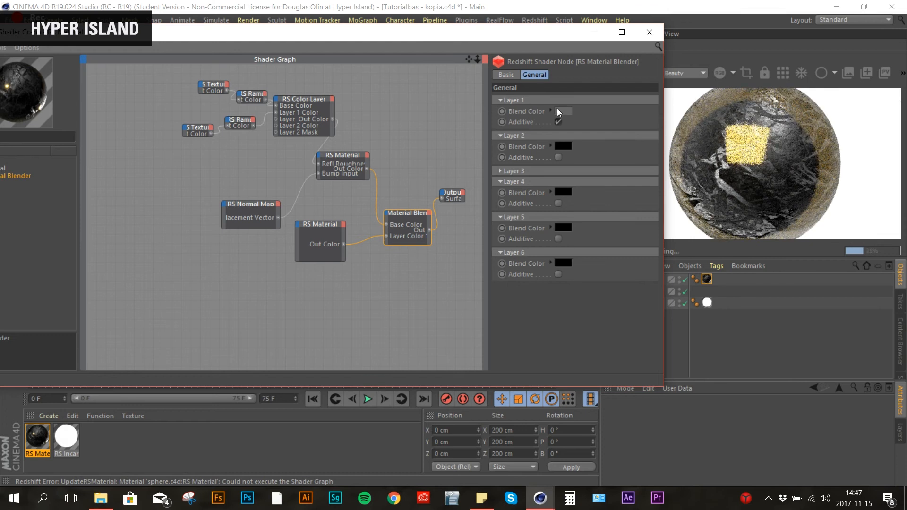
pyautogui.moveTo(510, 33); pyautogui.dragTo(516, 34)
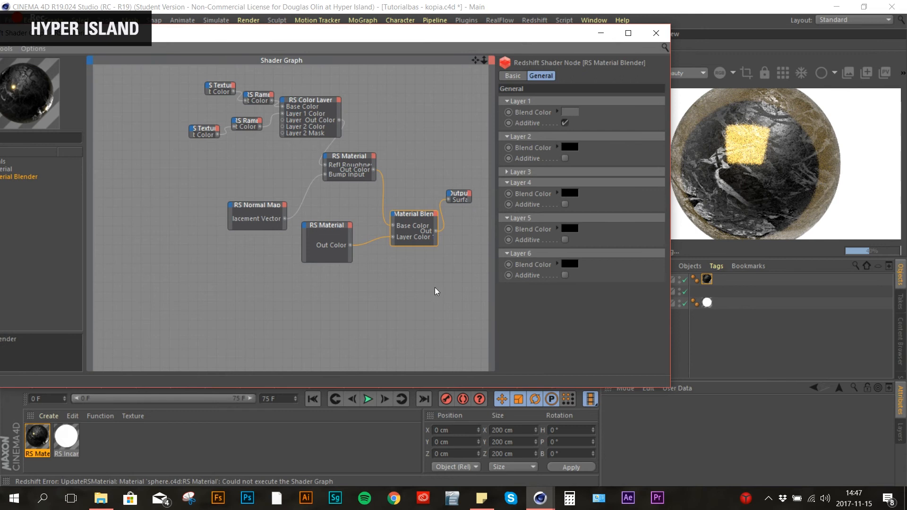
# - Move the RS Normal Map up beside the iron RS Material and shift the RS Color Layer with its ramps and textures further left
pyautogui.click(255, 205)
pyautogui.moveTo(255, 205); pyautogui.dragTo(229, 169)
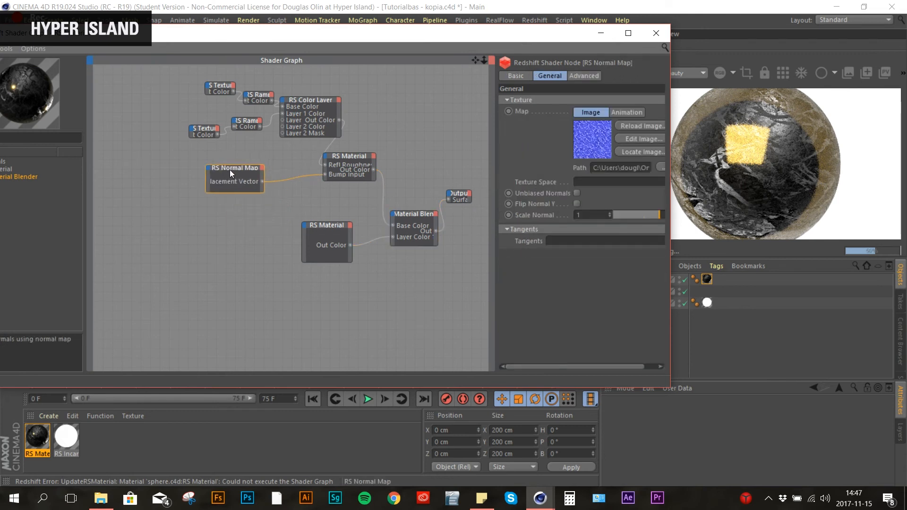
pyautogui.click(316, 100)
pyautogui.moveTo(377, 75); pyautogui.dragTo(215, 130)
pyautogui.moveTo(298, 100); pyautogui.dragTo(220, 98)
pyautogui.click(333, 99)
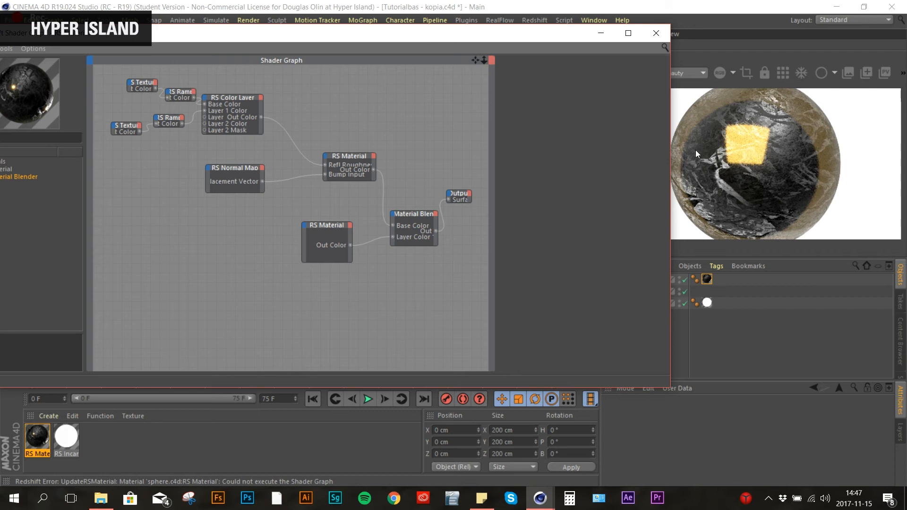
# - Minimize the shader graph window and orbit the view around the sphere to examine the blended gold in the render
pyautogui.moveTo(441, 37); pyautogui.dragTo(495, 142)
pyautogui.keyDown('alt'); pyautogui.moveTo(361, 119); pyautogui.dragTo(336, 121); pyautogui.keyUp('alt')
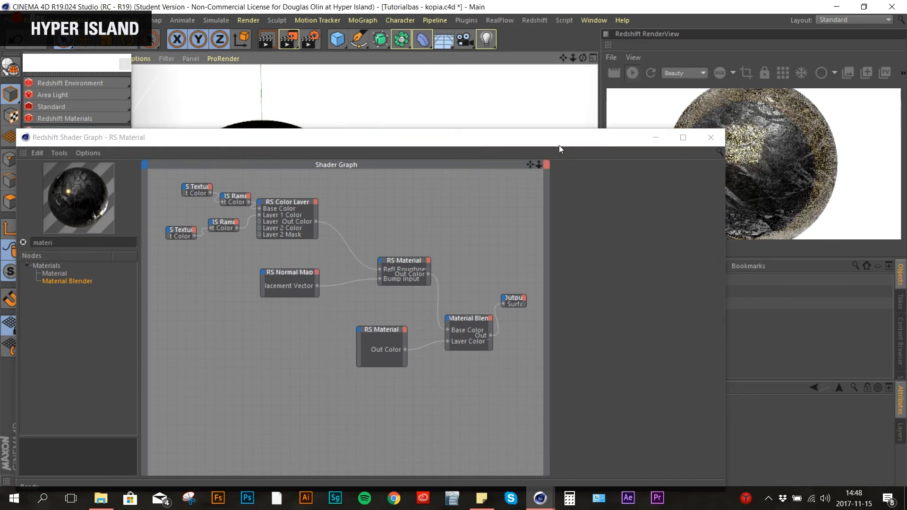
pyautogui.moveTo(561, 143); pyautogui.dragTo(501, 133)
pyautogui.click(600, 129)
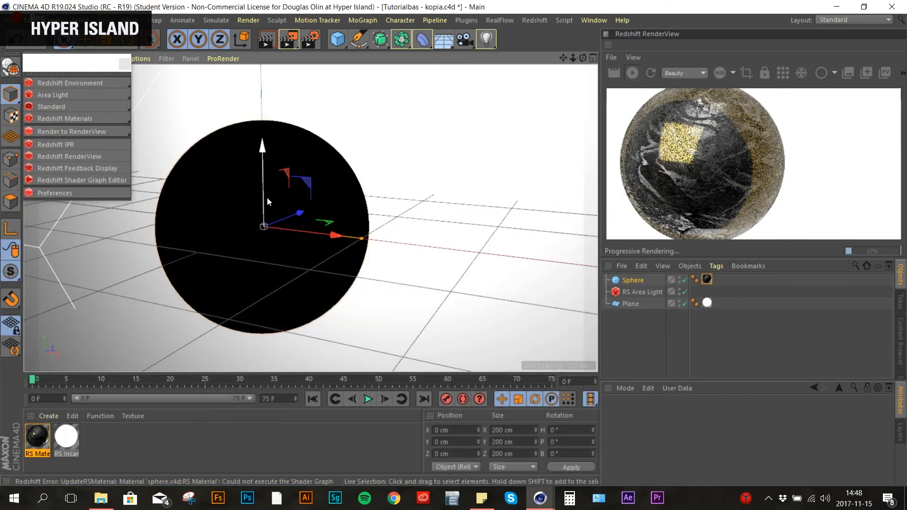
pyautogui.keyDown('alt'); pyautogui.moveTo(254, 197); pyautogui.dragTo(314, 206); pyautogui.keyUp('alt')
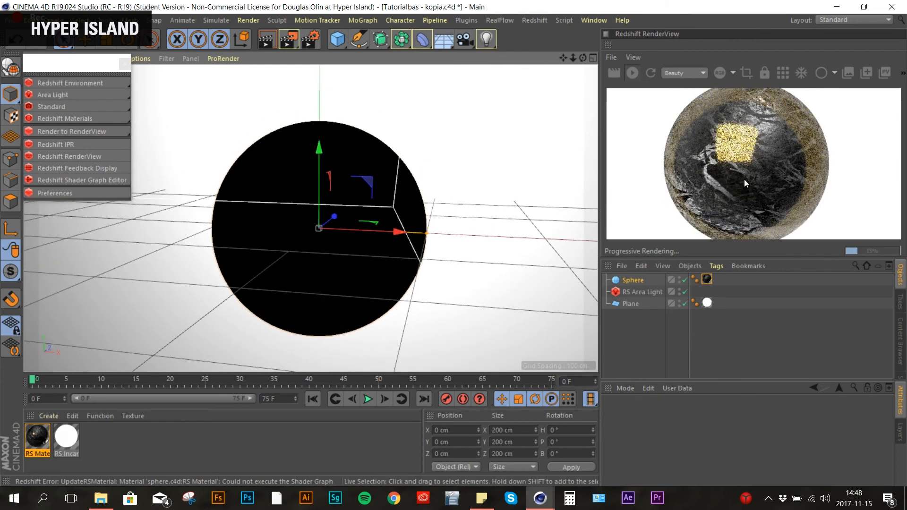
# - Reopen the shader graph, search the nodes for "color invert", and add a Color Invert node beside the gold RS Material
pyautogui.moveTo(540, 497)
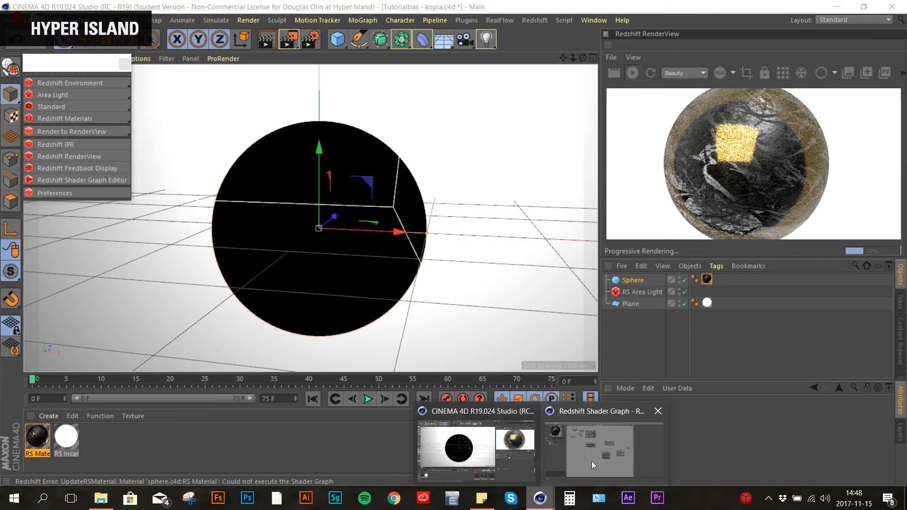
pyautogui.click(591, 461)
pyautogui.moveTo(394, 131); pyautogui.dragTo(452, 72)
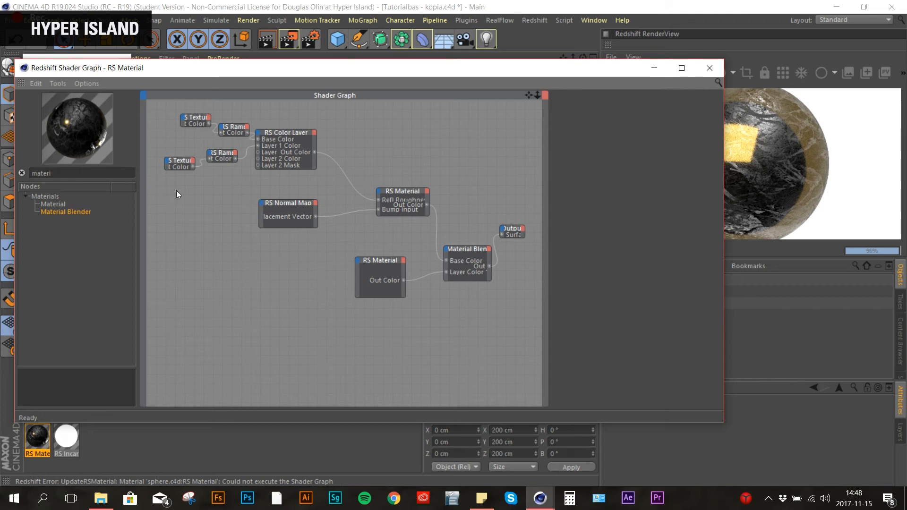
pyautogui.moveTo(51, 173); pyautogui.dragTo(16, 178)
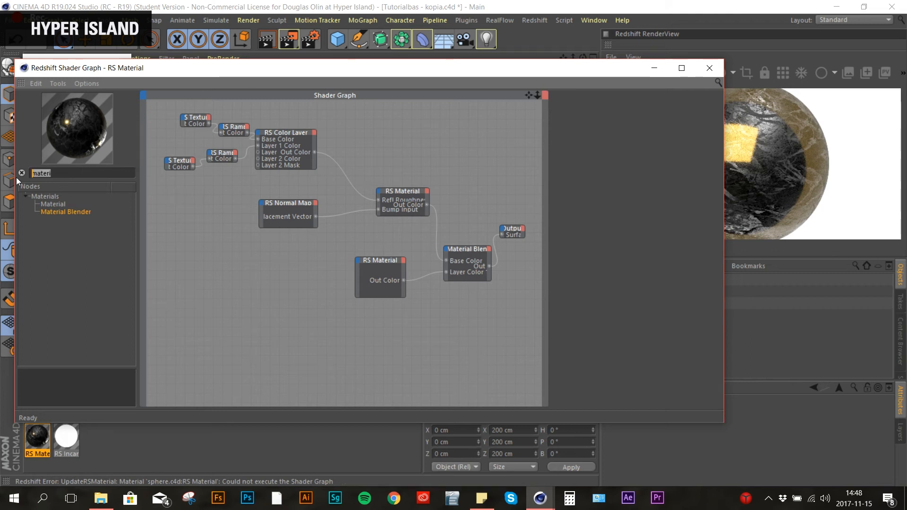
pyautogui.write('color')
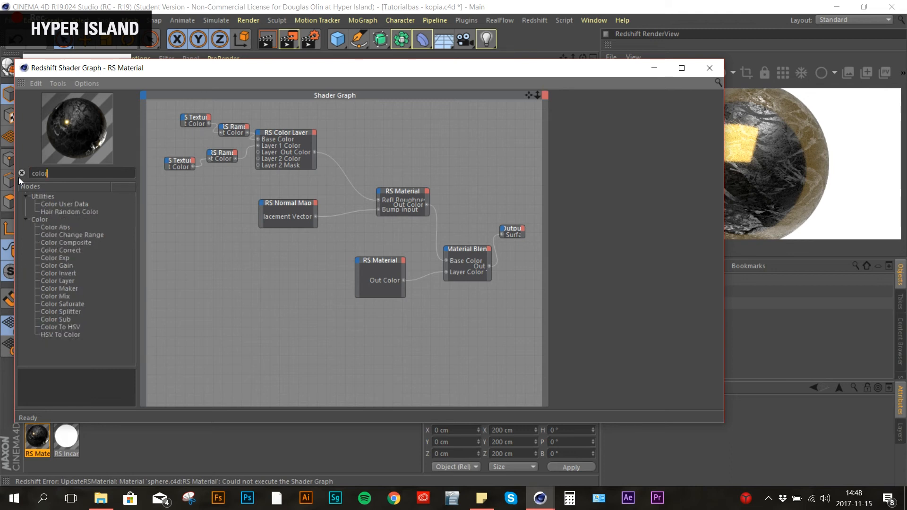
pyautogui.write('invert')
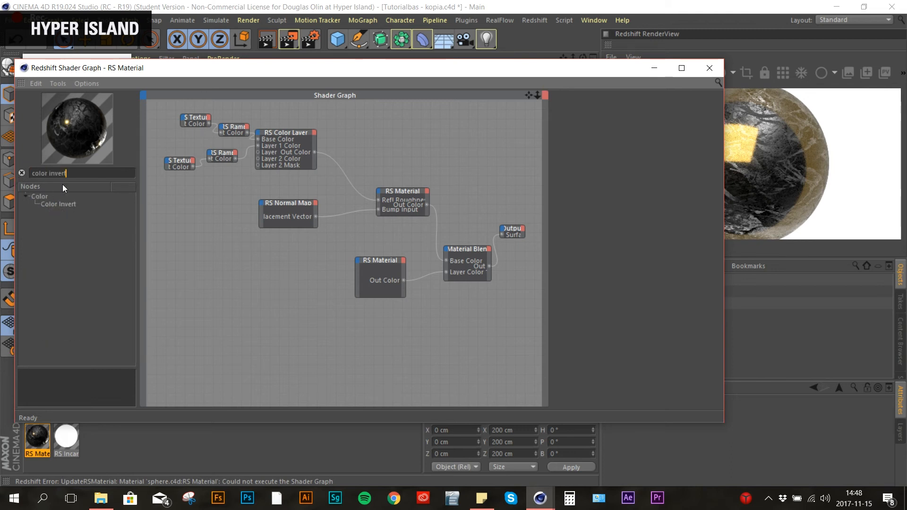
pyautogui.moveTo(61, 207); pyautogui.dragTo(303, 268)
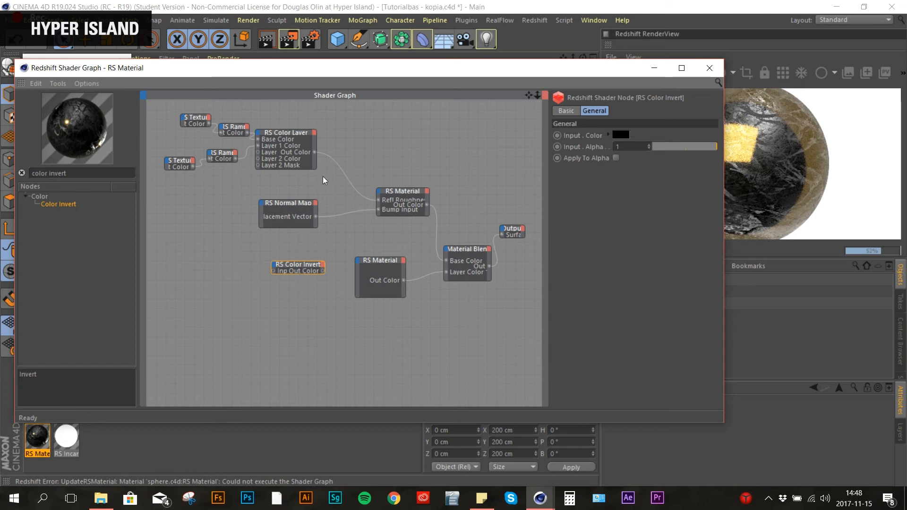
# - Connect the RS Color Layer's Out Color to the gold RS Material's Refl Roughness input
pyautogui.click(290, 137)
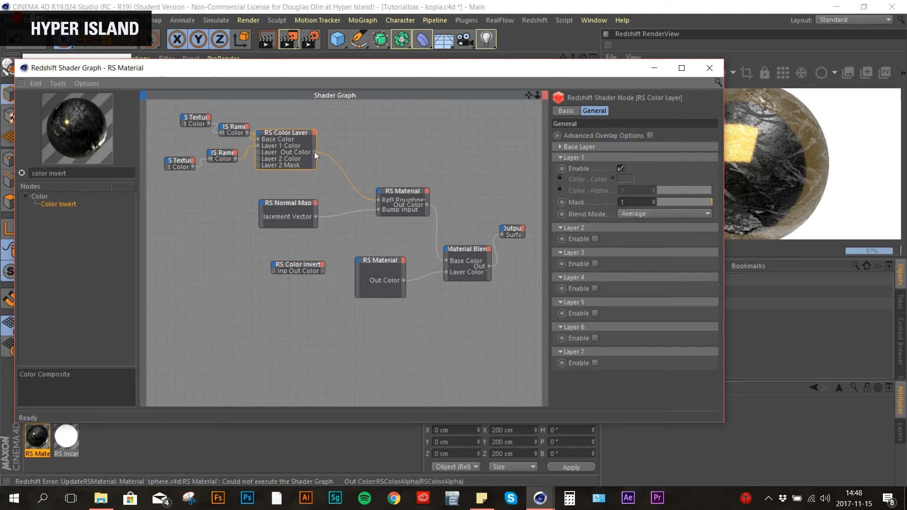
pyautogui.moveTo(313, 151); pyautogui.dragTo(357, 262)
pyautogui.moveTo(406, 292)
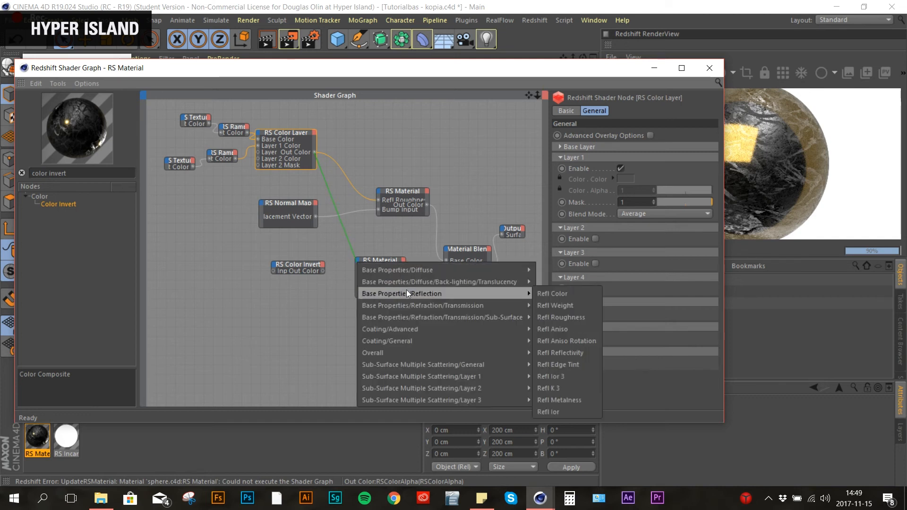
pyautogui.click(568, 316)
# - Shift the shader graph window clear of the render and space the two texture nodes and the RS Color Layer away from the ramps
pyautogui.moveTo(577, 75); pyautogui.dragTo(515, 52)
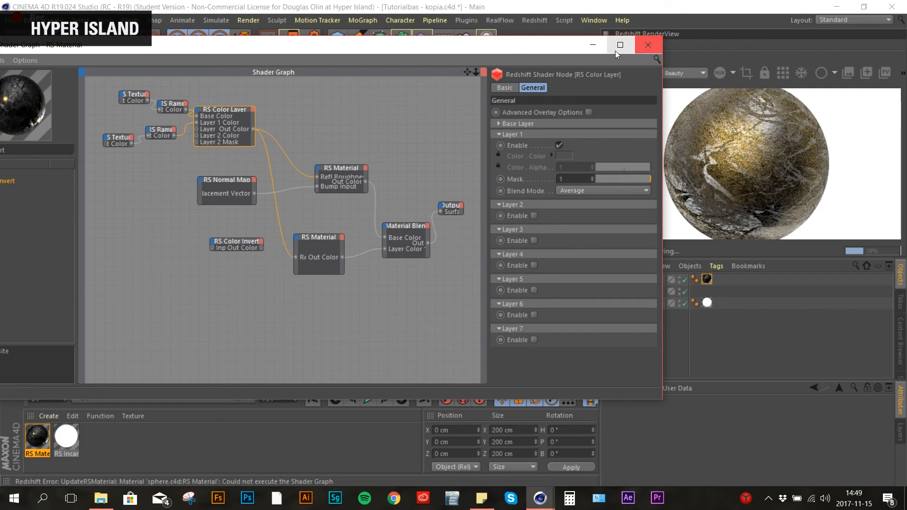
pyautogui.moveTo(612, 49); pyautogui.dragTo(581, 47)
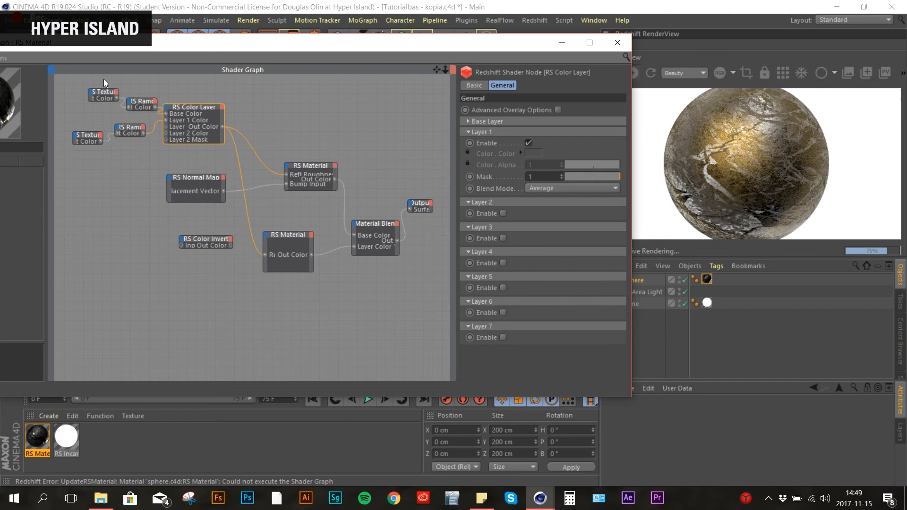
pyautogui.moveTo(108, 95); pyautogui.dragTo(96, 96)
pyautogui.moveTo(87, 138); pyautogui.dragTo(85, 126)
pyautogui.moveTo(193, 107); pyautogui.dragTo(208, 103)
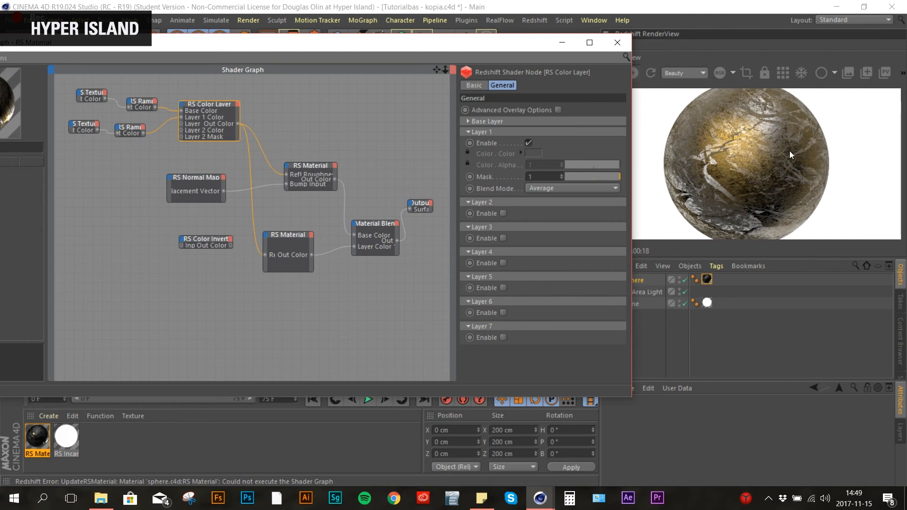
# - Route the RS Color Layer's output through the RS Color Invert node into the gold RS Material's reflection roughness
pyautogui.moveTo(216, 241); pyautogui.dragTo(234, 247)
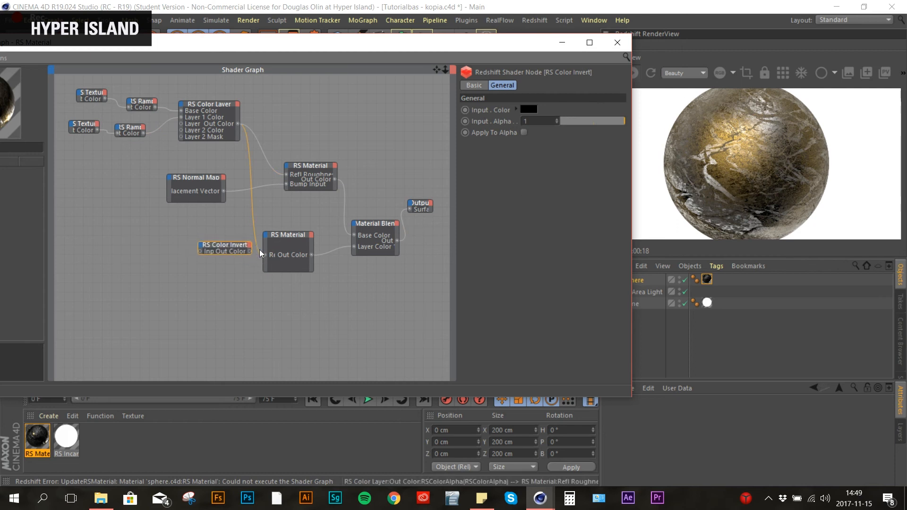
pyautogui.moveTo(257, 247)
pyautogui.mouseDown()
pyautogui.moveTo(280, 240)
pyautogui.moveTo(214, 233)
pyautogui.moveTo(200, 251)
pyautogui.moveTo(265, 255)
pyautogui.mouseUp()
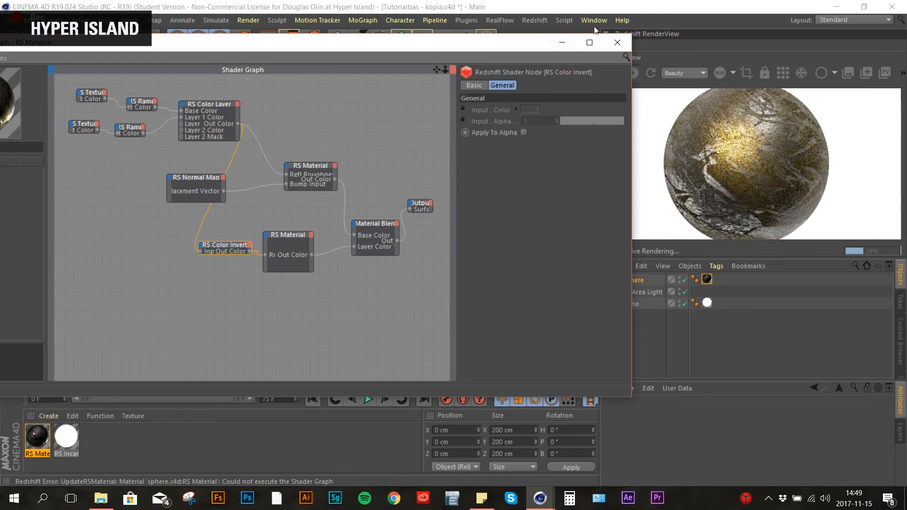
pyautogui.moveTo(499, 47); pyautogui.dragTo(566, 82)
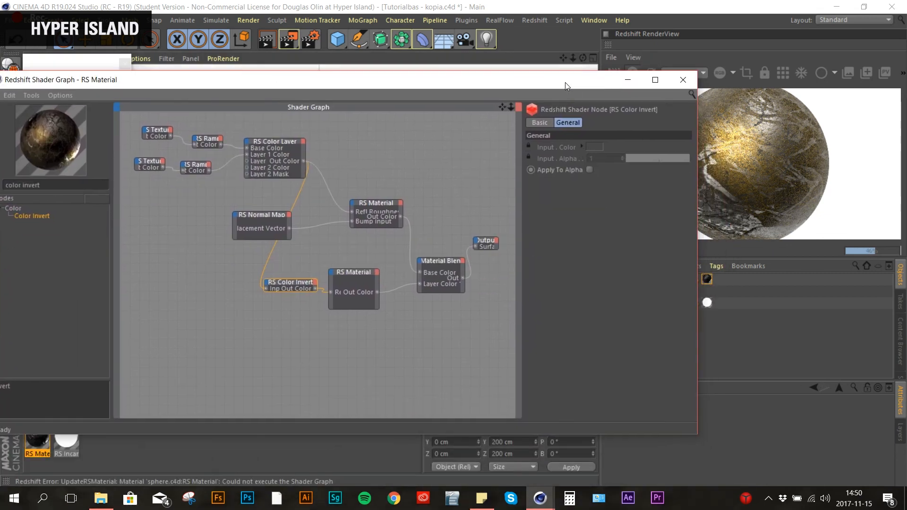
# - Minimize the shader graph window and orbit around the sphere to examine how the inverted roughness affects the gold
pyautogui.click(631, 80)
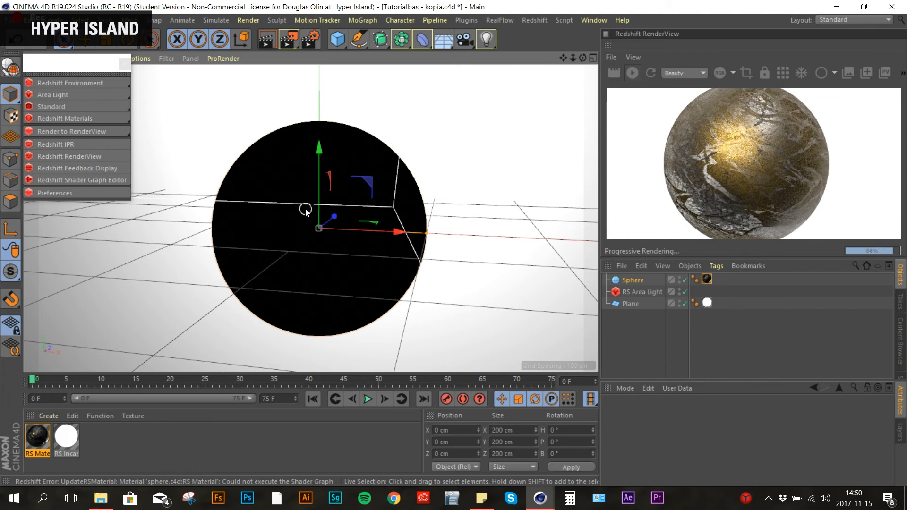
pyautogui.moveTo(274, 216)
pyautogui.keyDown('alt'); pyautogui.mouseDown()
pyautogui.moveTo(305, 215)
pyautogui.moveTo(275, 217)
pyautogui.mouseUp(); pyautogui.keyUp('alt')
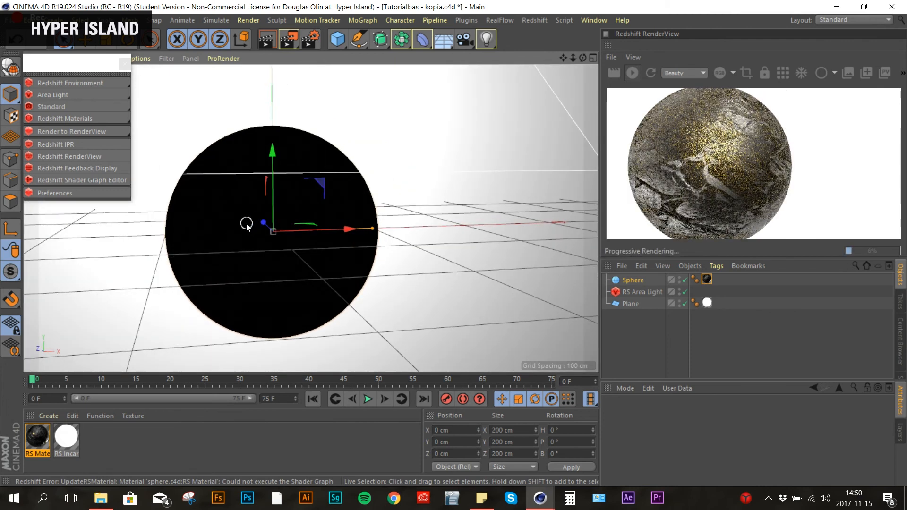
pyautogui.keyDown('alt'); pyautogui.moveTo(283, 247); pyautogui.dragTo(371, 235); pyautogui.keyUp('alt')
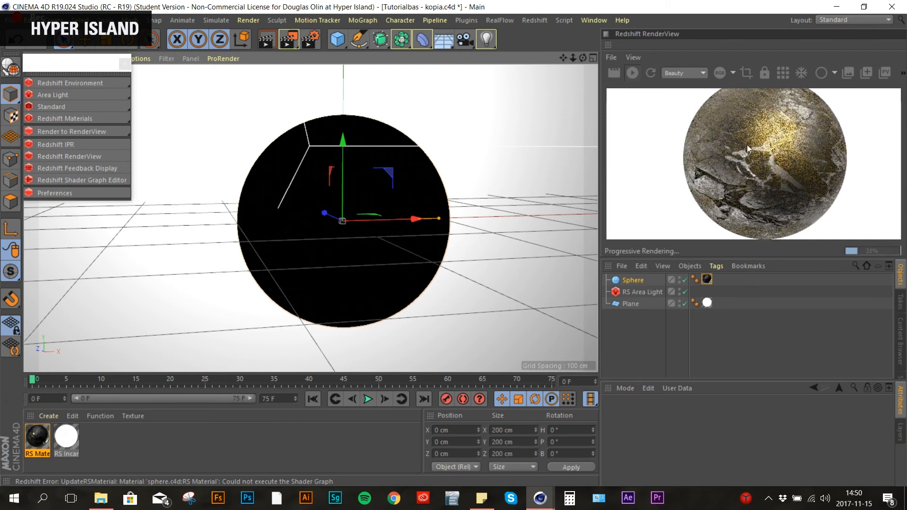
pyautogui.keyDown('alt'); pyautogui.moveTo(332, 221); pyautogui.dragTo(349, 197); pyautogui.keyUp('alt')
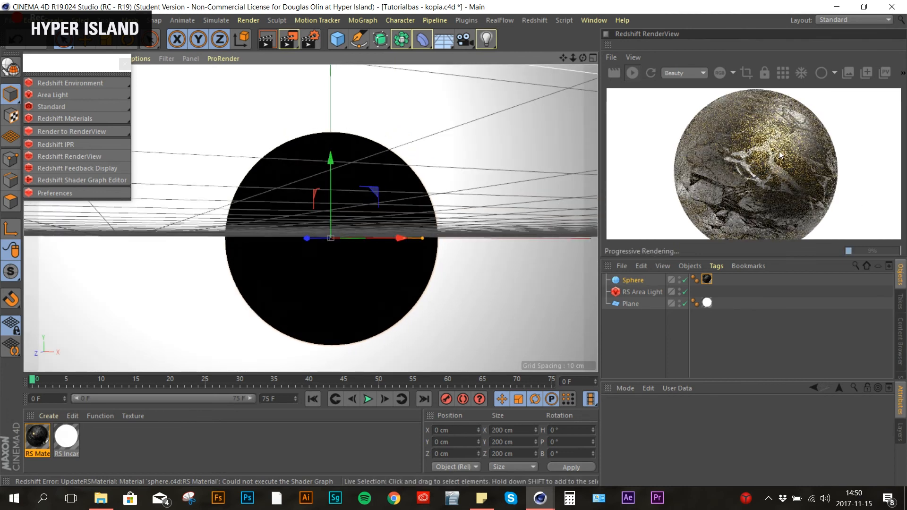
pyautogui.keyDown('alt'); pyautogui.moveTo(407, 187); pyautogui.dragTo(344, 208); pyautogui.keyUp('alt')
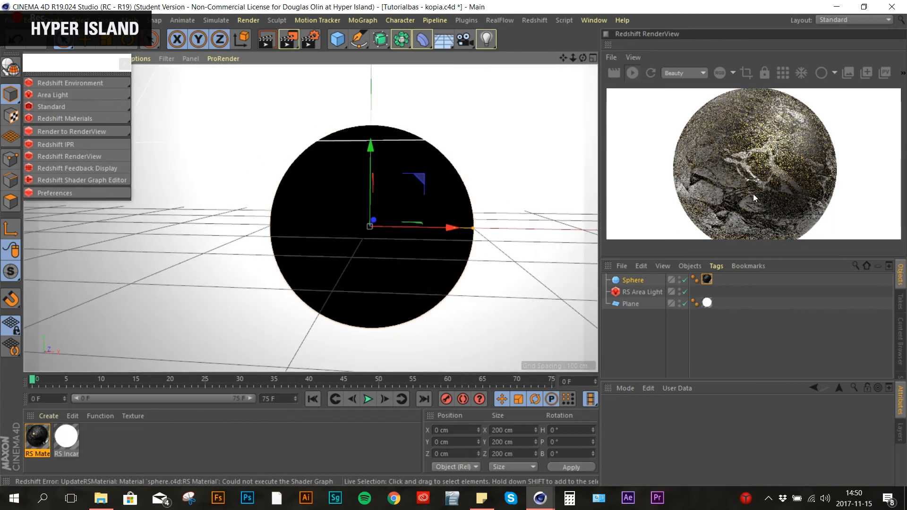
pyautogui.keyDown('alt'); pyautogui.moveTo(439, 220); pyautogui.dragTo(356, 213); pyautogui.keyUp('alt')
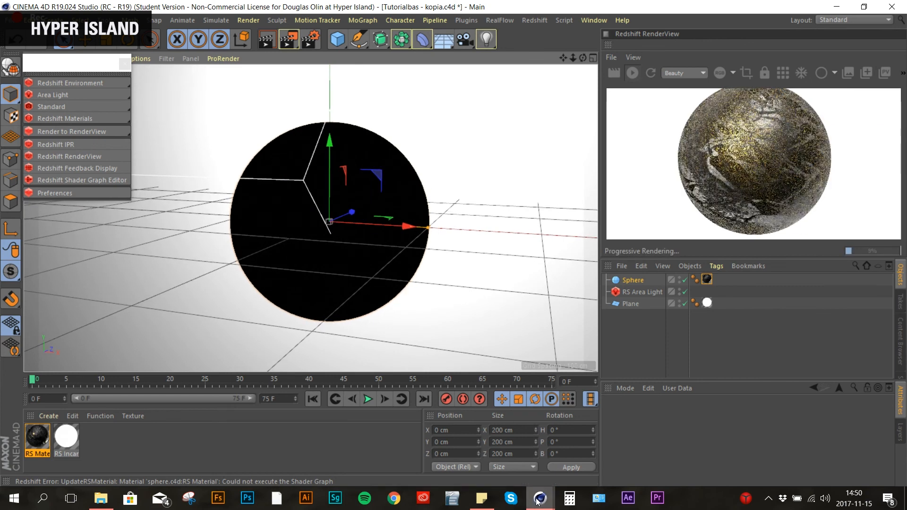
# - Reopen the shader graph, search the nodes for "displa", and add a Displacement node below the Material Blender
pyautogui.moveTo(540, 498)
pyautogui.click(600, 454)
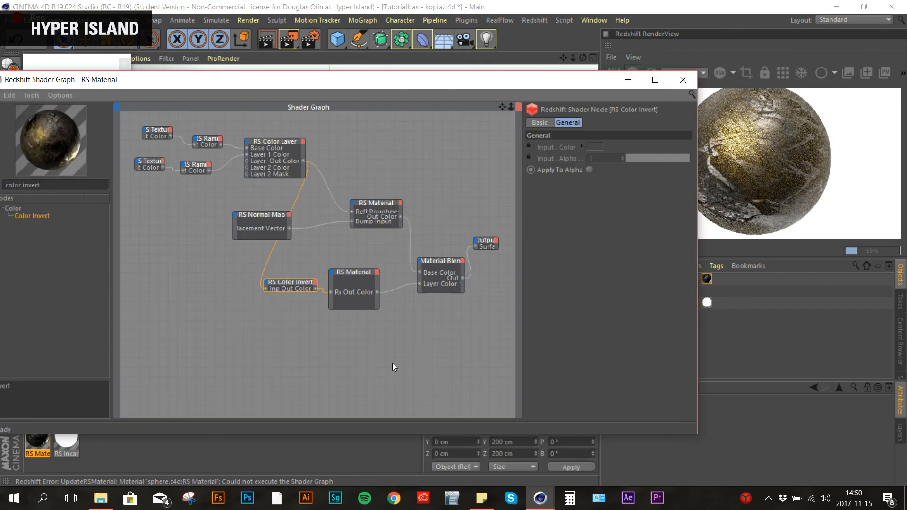
pyautogui.click(352, 283)
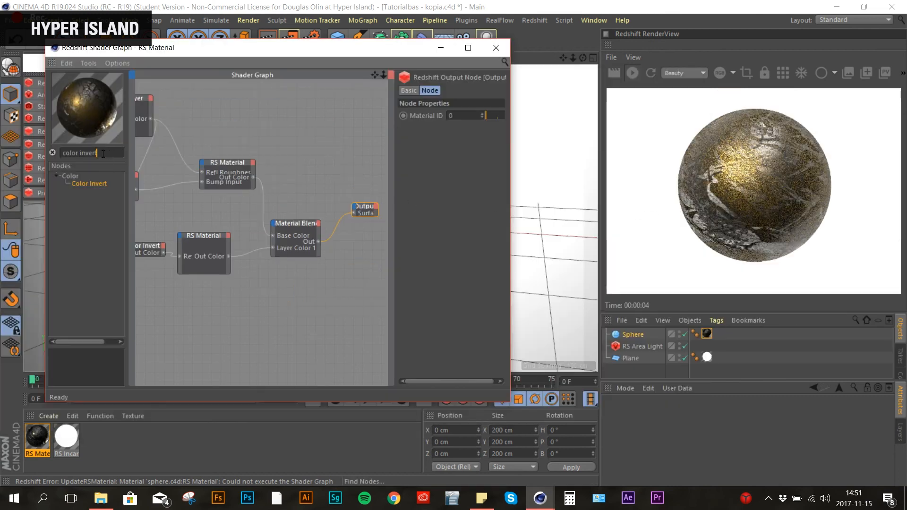
pyautogui.moveTo(97, 153); pyautogui.dragTo(27, 158)
pyautogui.write('displa')
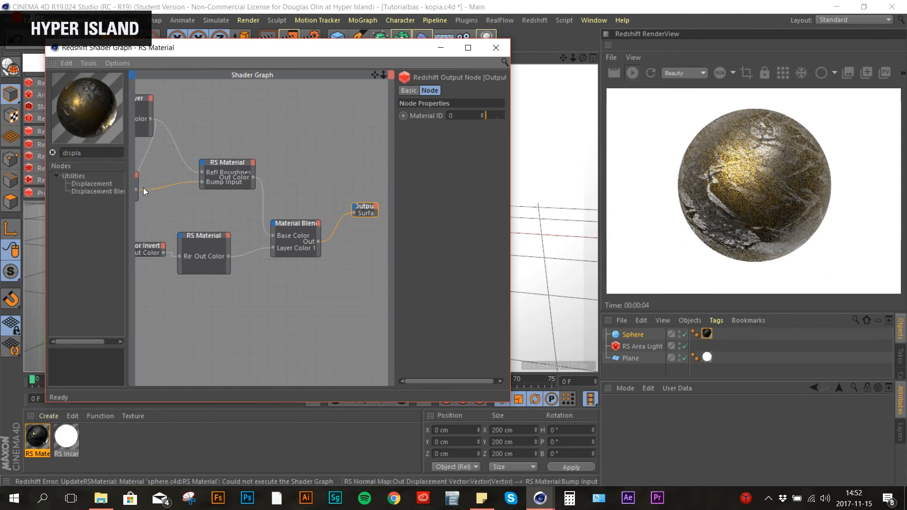
pyautogui.click(100, 184)
pyautogui.moveTo(87, 186); pyautogui.dragTo(318, 276)
# - Search the nodes for "text", add a Texture node before the Displacement node, and shift the Displacement node slightly away
pyautogui.moveTo(89, 155); pyautogui.dragTo(40, 147)
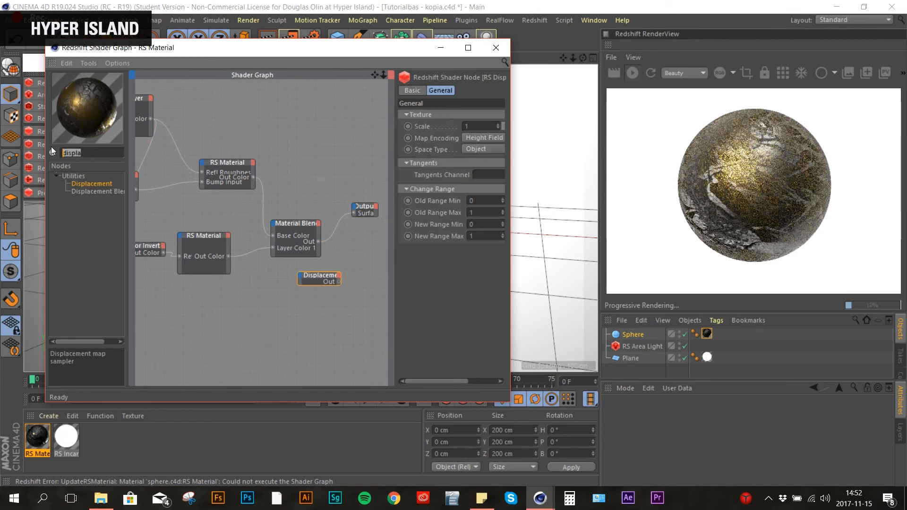
pyautogui.write('text')
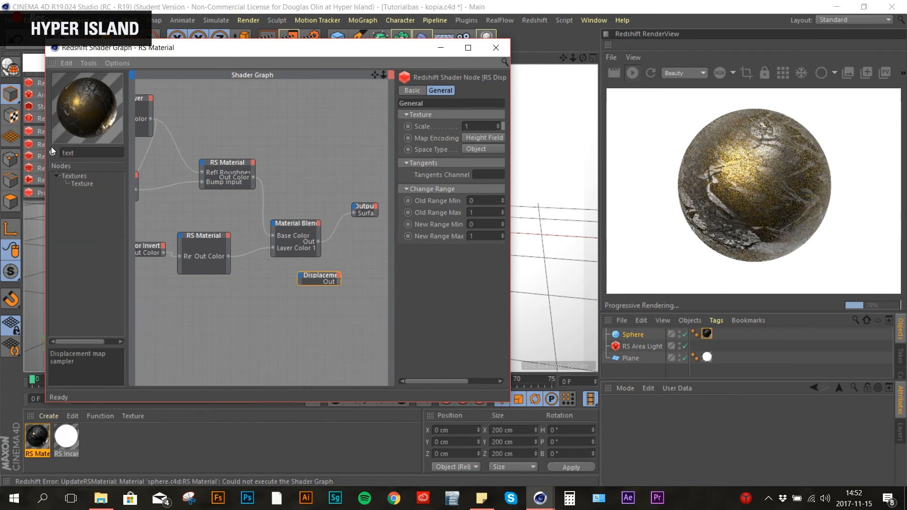
pyautogui.click(78, 184)
pyautogui.moveTo(79, 185); pyautogui.dragTo(267, 298)
pyautogui.moveTo(313, 278); pyautogui.dragTo(328, 283)
# - Load the NormalMapUneven image into the new RS Texture node without copying it to the project location
pyautogui.click(268, 289)
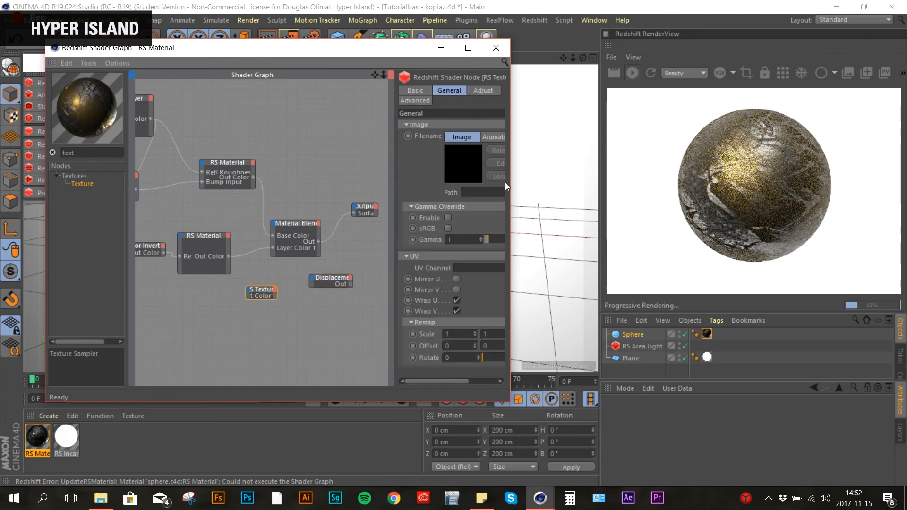
pyautogui.moveTo(510, 182); pyautogui.dragTo(603, 184)
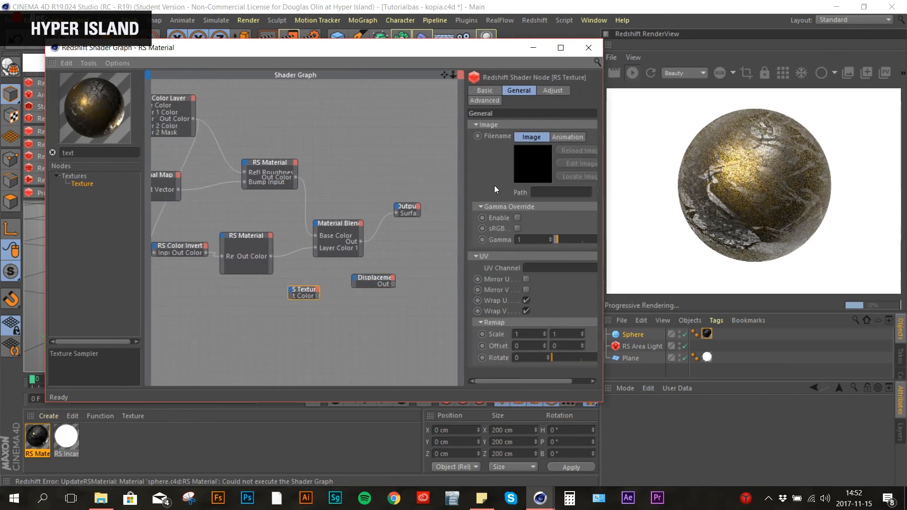
pyautogui.moveTo(465, 187); pyautogui.dragTo(464, 186)
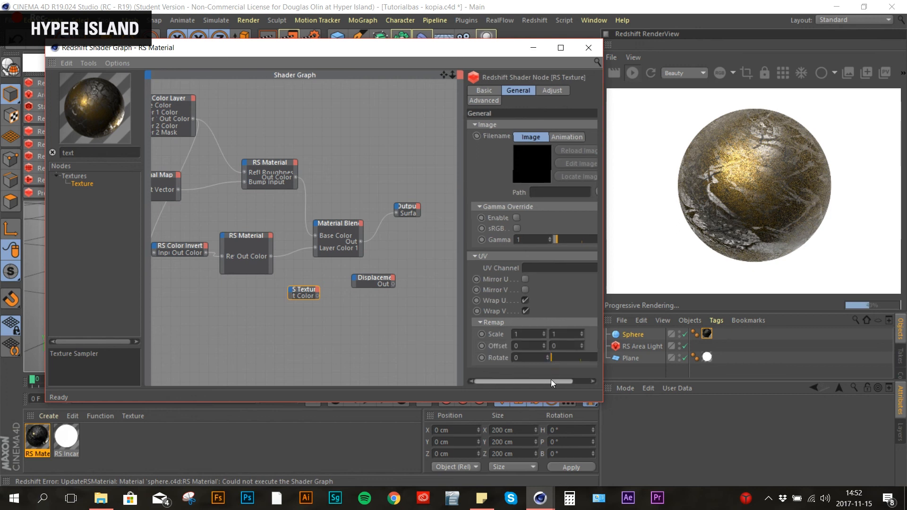
pyautogui.moveTo(551, 379); pyautogui.dragTo(569, 379)
pyautogui.click(583, 193)
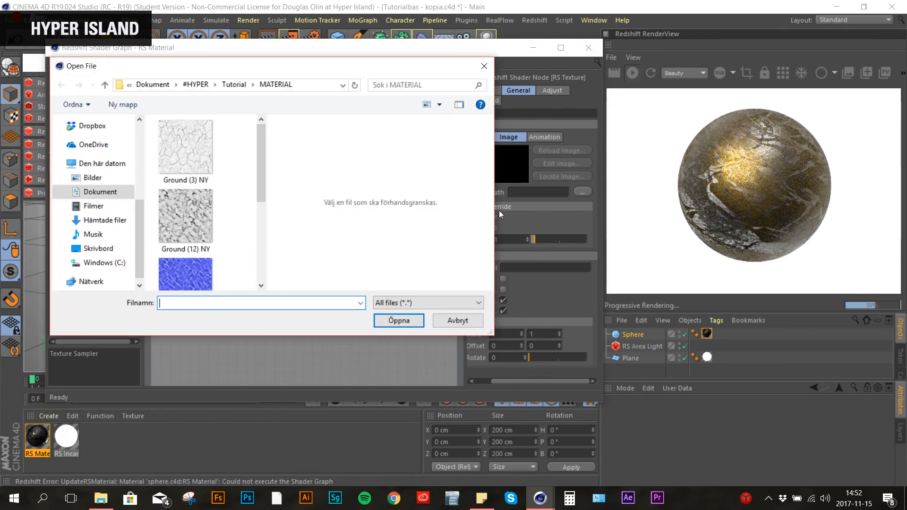
pyautogui.scroll(-3, 195, 182)
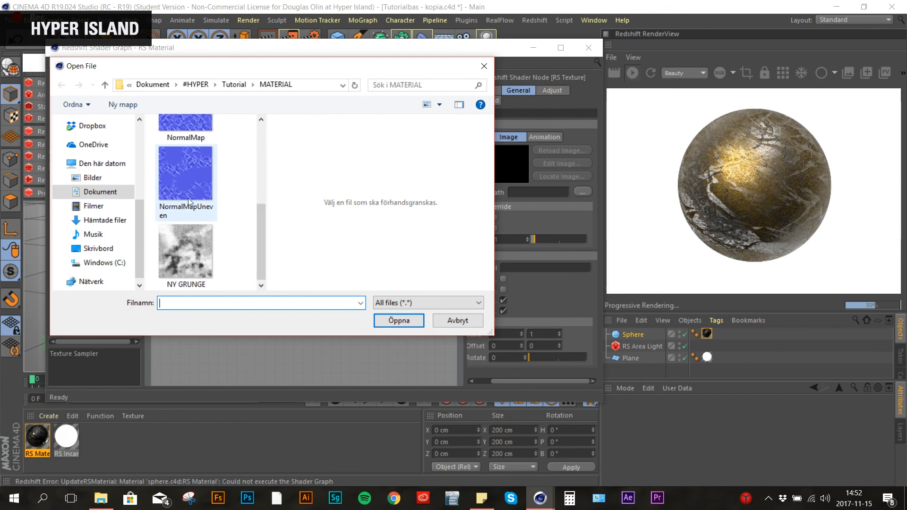
pyautogui.scroll(1, 188, 197)
pyautogui.click(190, 147)
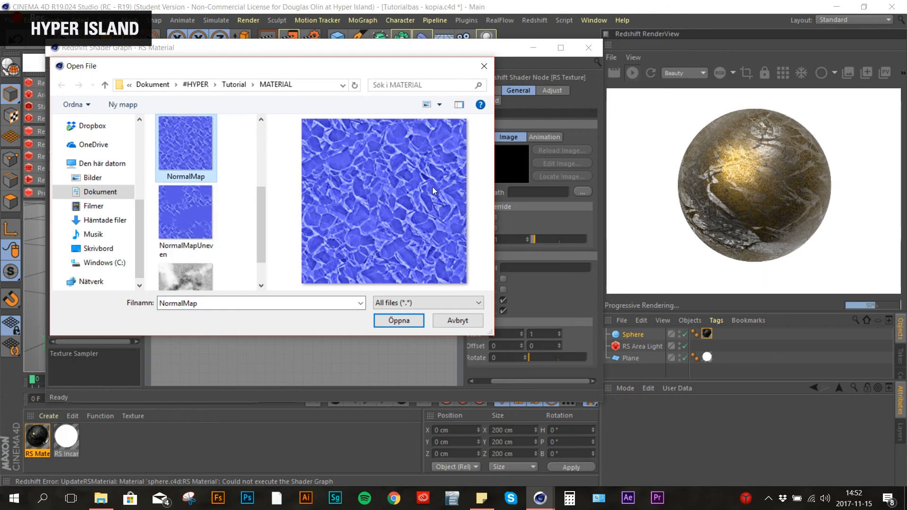
pyautogui.click(194, 203)
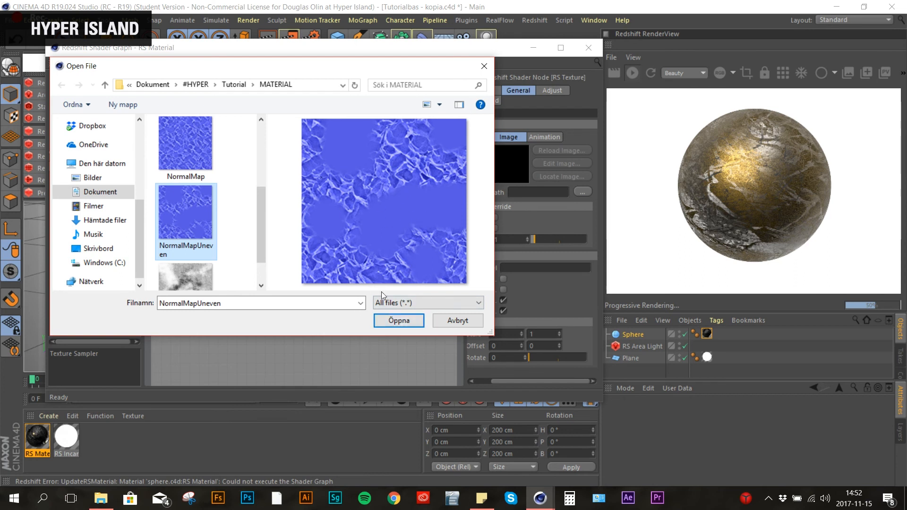
pyautogui.click(403, 321)
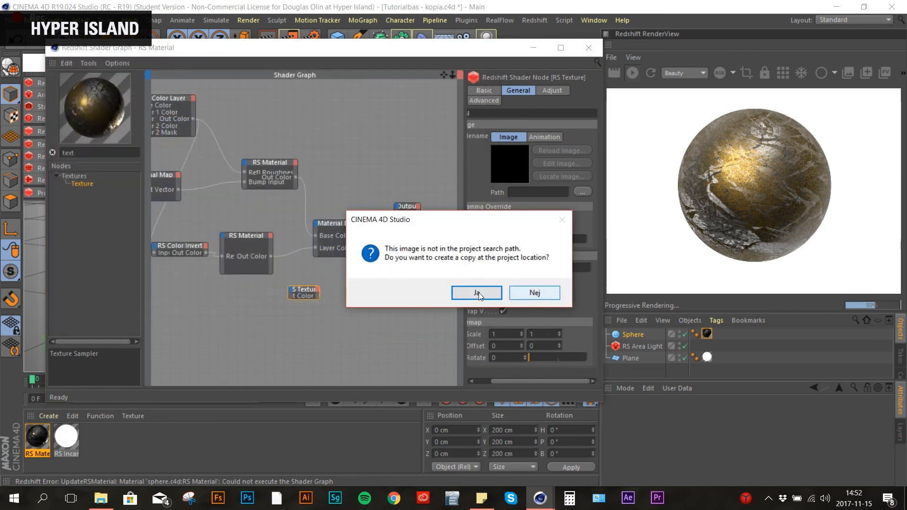
pyautogui.click(540, 294)
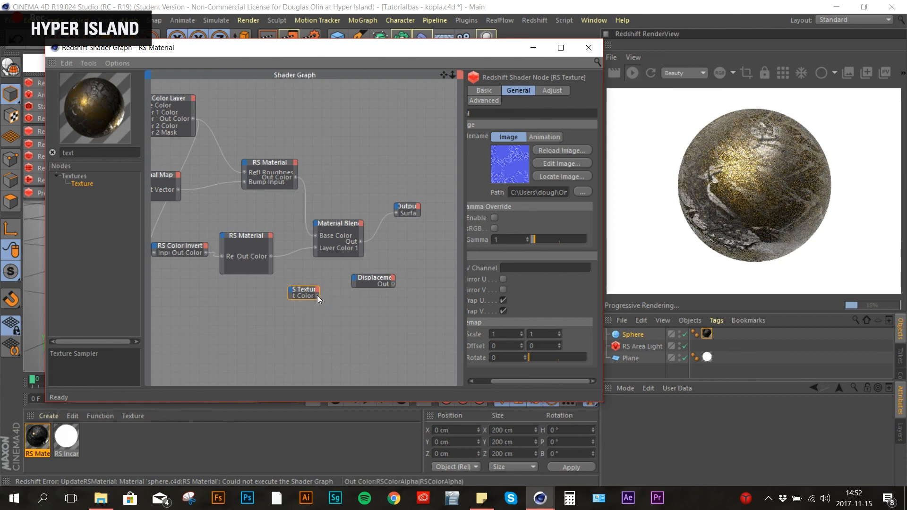
# - Connect the RS Texture color to the Displacement node's Tex Map and its output to the Output node's displacement input, and close the shader graph
pyautogui.moveTo(356, 282); pyautogui.dragTo(353, 279)
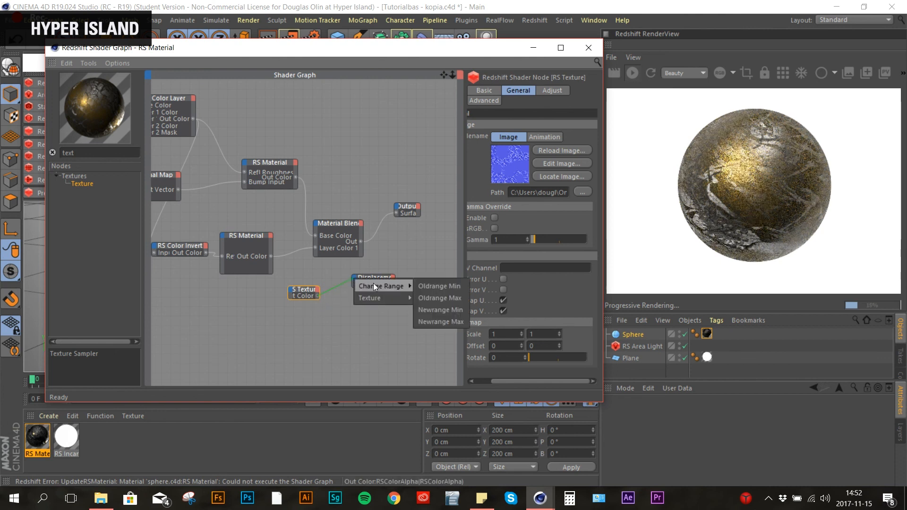
pyautogui.moveTo(403, 302)
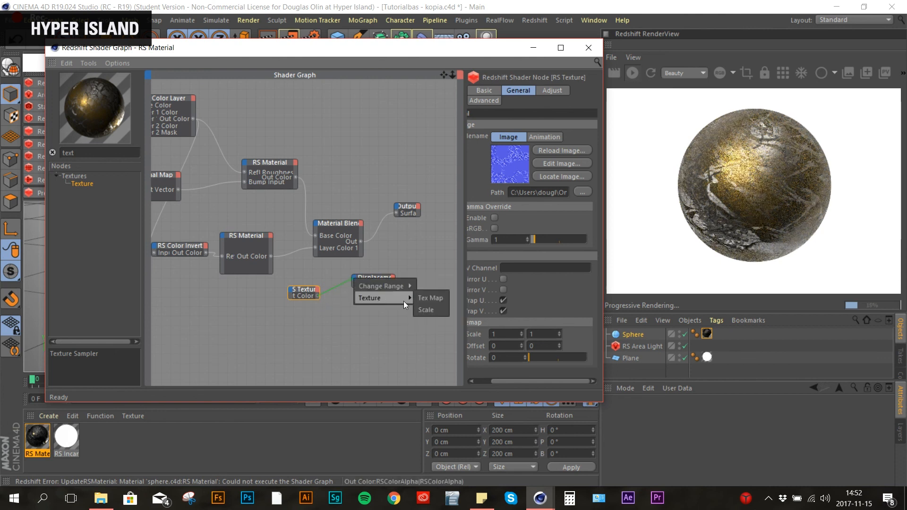
pyautogui.click(431, 298)
pyautogui.moveTo(389, 276); pyautogui.dragTo(378, 278)
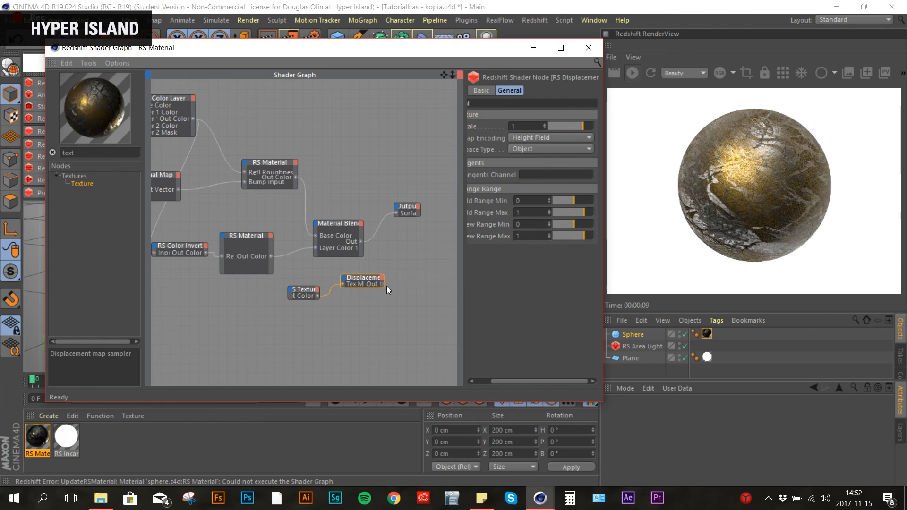
pyautogui.moveTo(396, 216); pyautogui.dragTo(398, 206)
pyautogui.click(410, 215)
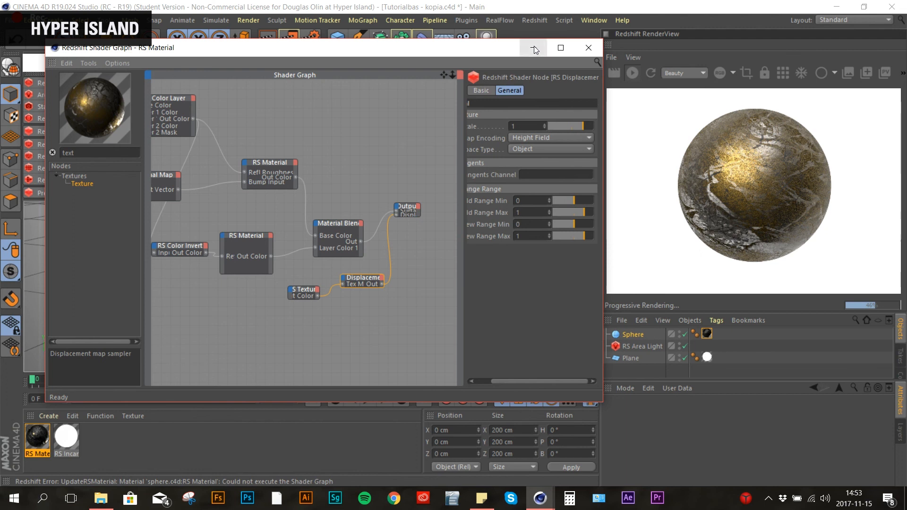
pyautogui.click(588, 47)
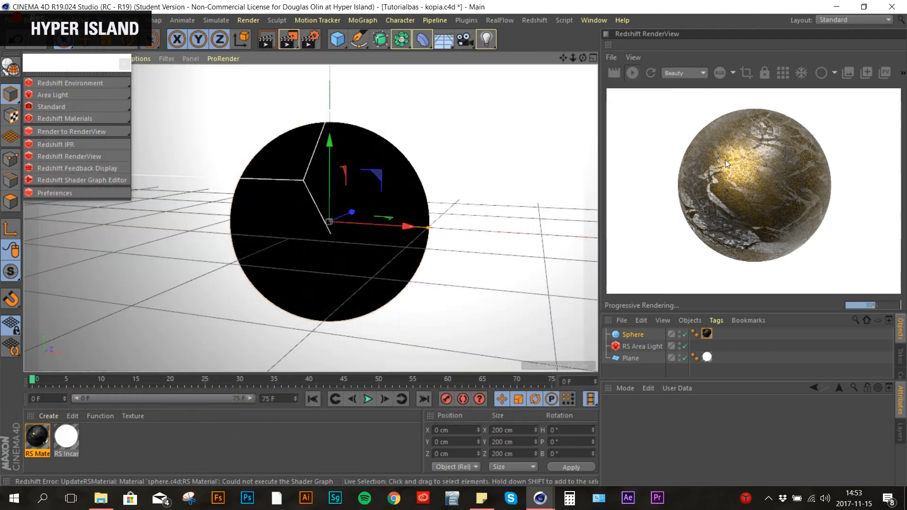
# - Add a Redshift Object tag to the Sphere
pyautogui.click(632, 336)
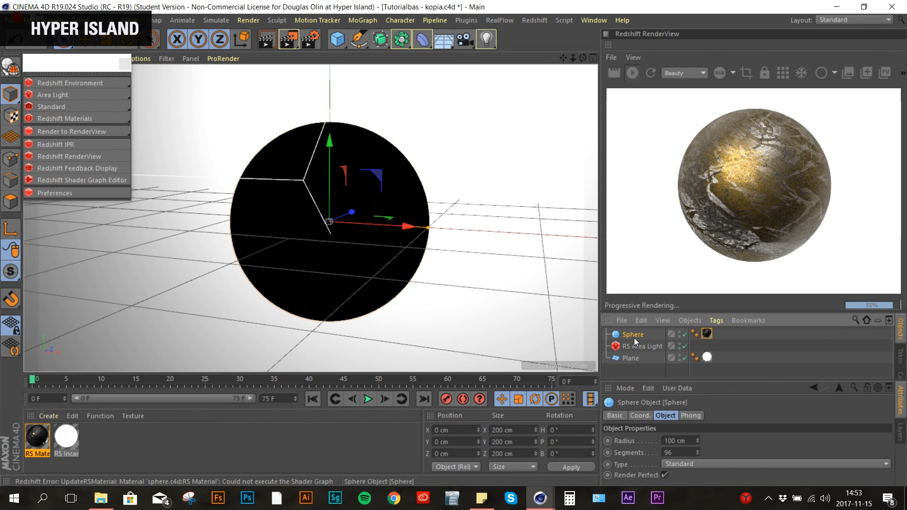
pyautogui.rightClick(634, 334)
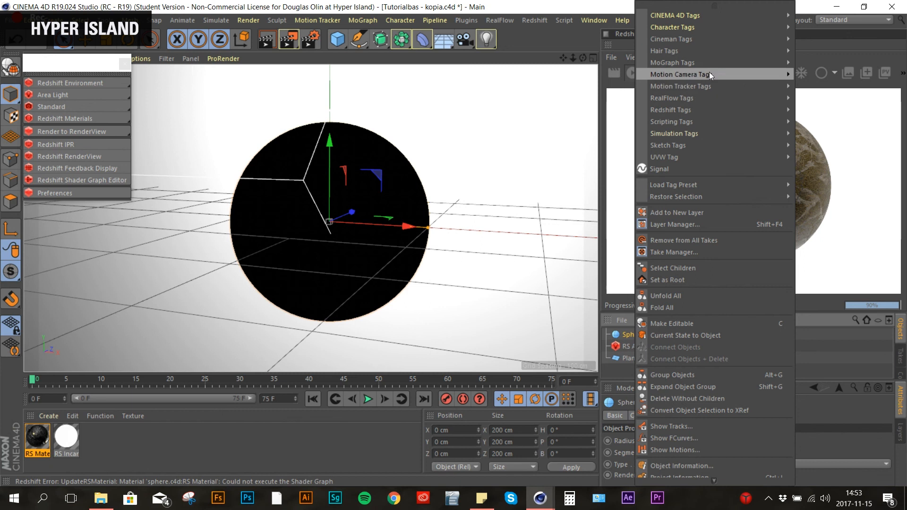
pyautogui.moveTo(695, 110)
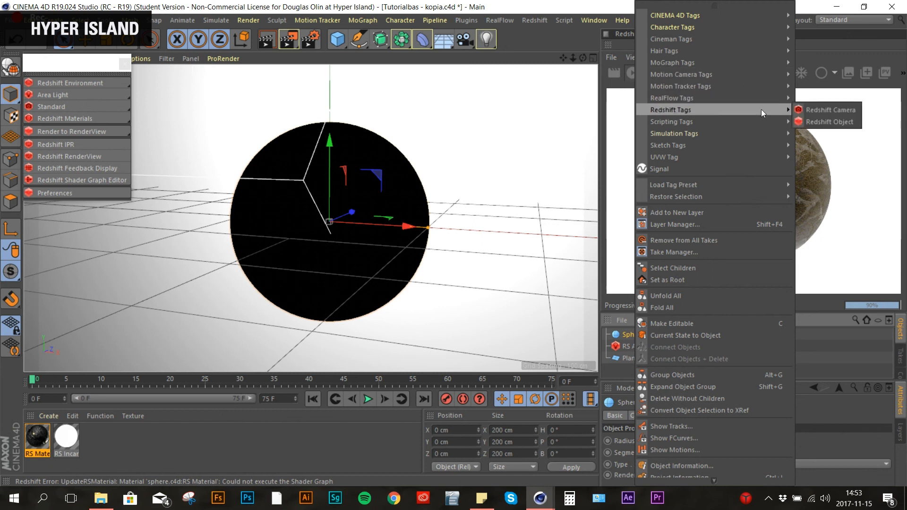
pyautogui.click(827, 123)
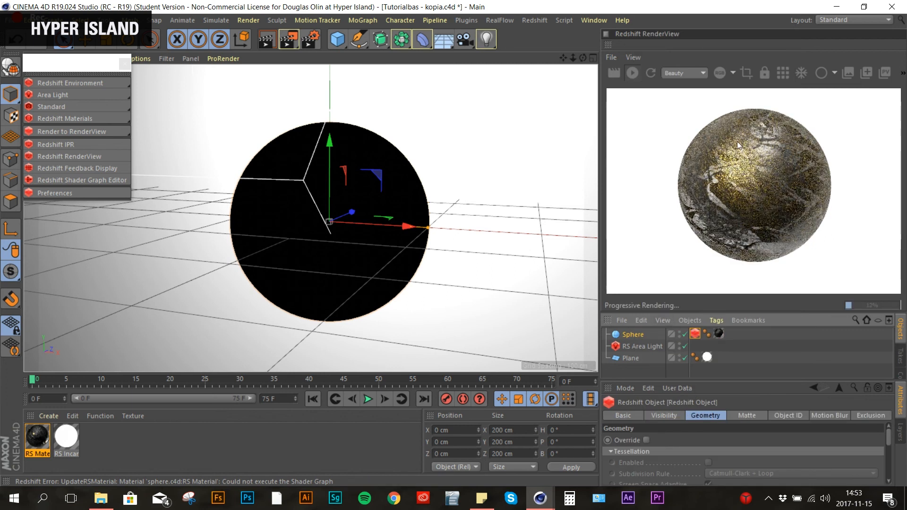
# - Enlarge the attribute area and enable the Geometry Override and Displacement on the Sphere's Redshift Object tag
pyautogui.moveTo(713, 310); pyautogui.dragTo(714, 278)
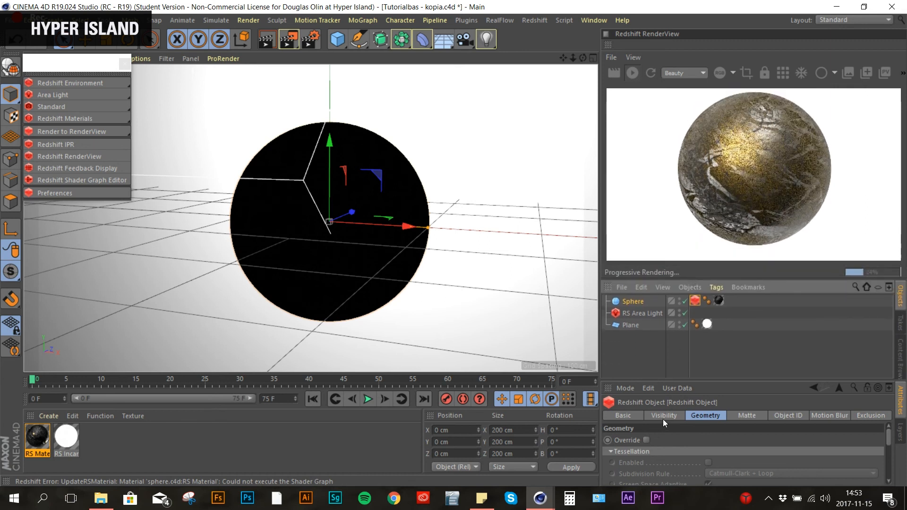
pyautogui.moveTo(661, 380); pyautogui.dragTo(661, 332)
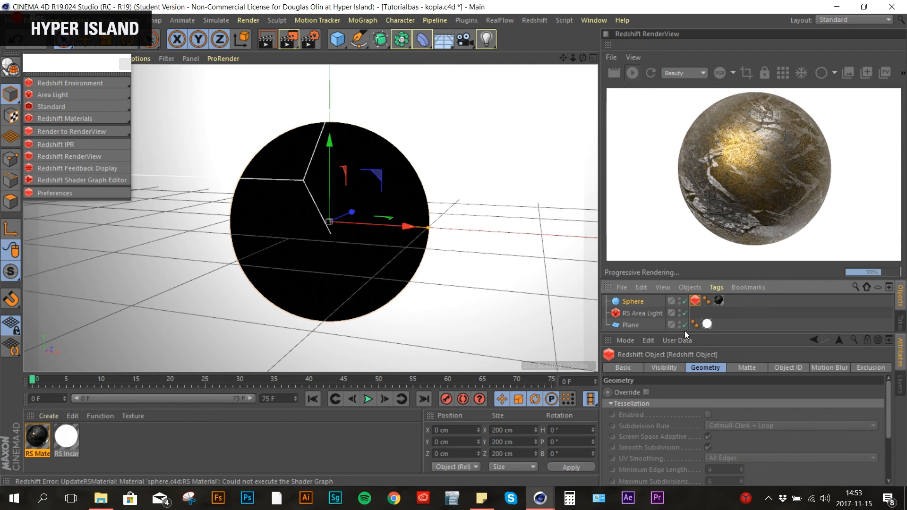
pyautogui.click(695, 300)
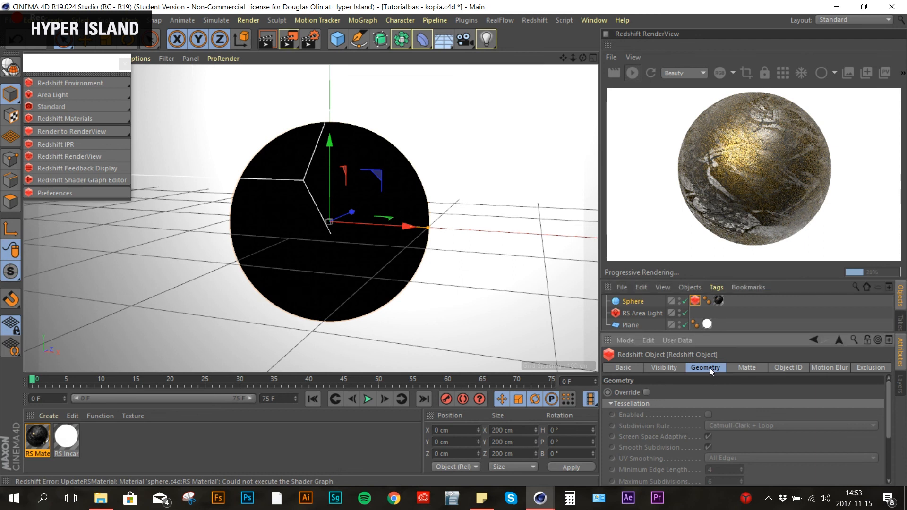
pyautogui.click(647, 392)
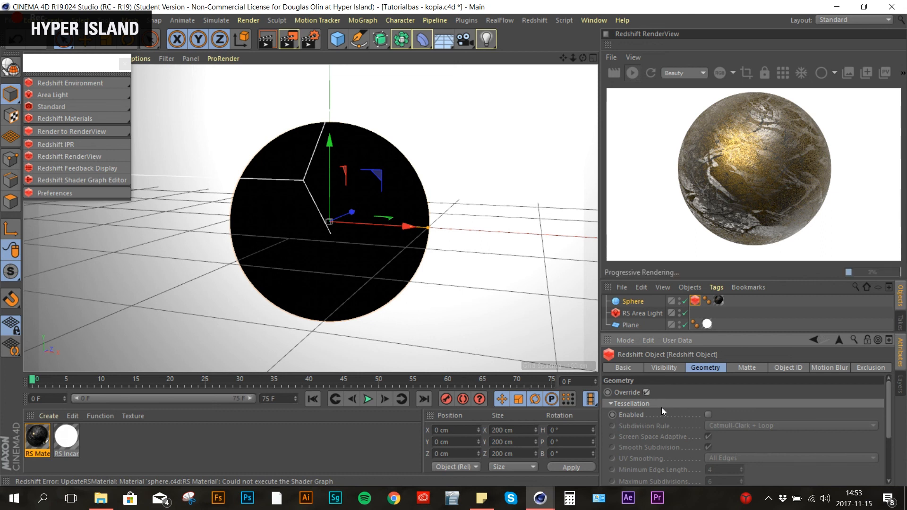
pyautogui.moveTo(888, 396); pyautogui.dragTo(884, 437)
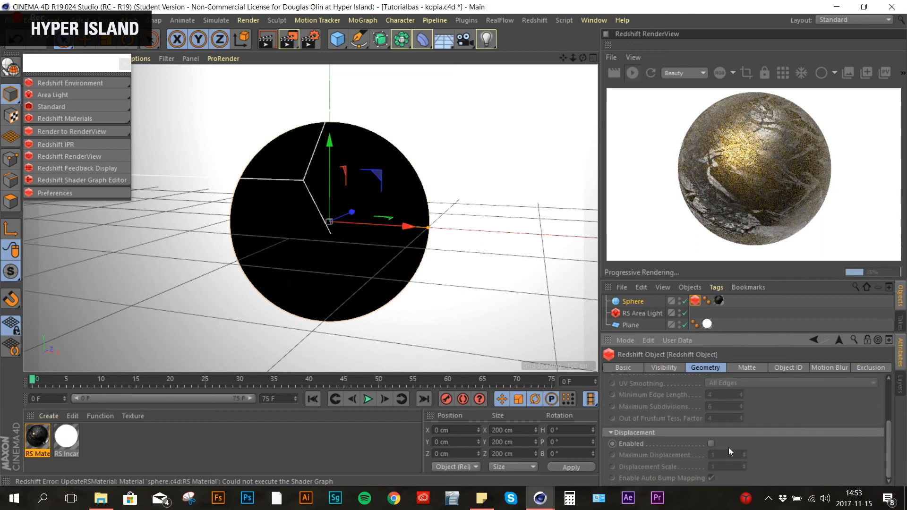
pyautogui.click(712, 444)
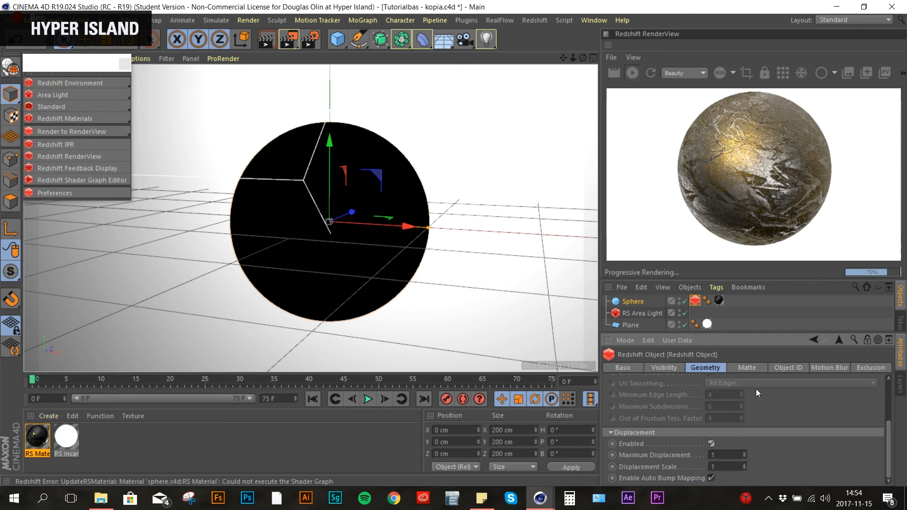
# - Set both the Maximum Displacement and the Displacement Scale of the Sphere's Redshift Object tag to 15
pyautogui.click(731, 456)
pyautogui.write('5')
pyautogui.press('Tab')
pyautogui.write('15')
pyautogui.click(789, 446)
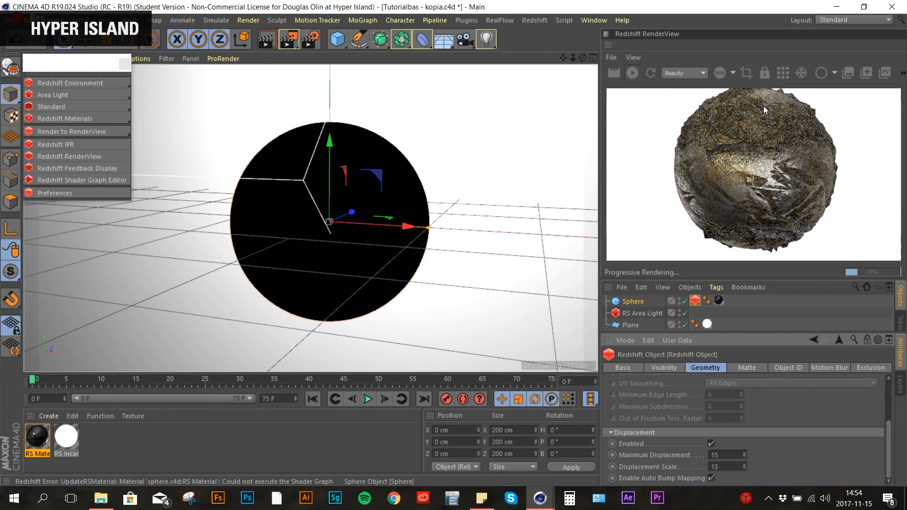
# - Undock the Redshift RenderView into a larger floating window and switch it to bucket rendering to inspect the displaced sphere
pyautogui.moveTo(607, 45)
pyautogui.mouseDown()
pyautogui.moveTo(560, 57)
pyautogui.moveTo(624, 53)
pyautogui.moveTo(617, 44)
pyautogui.mouseUp()
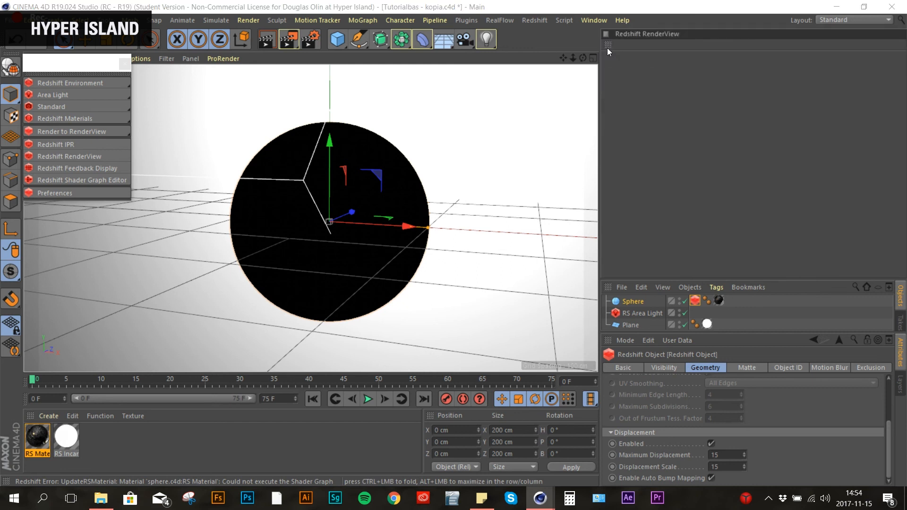
pyautogui.click(609, 46)
pyautogui.click(625, 58)
pyautogui.moveTo(709, 36); pyautogui.dragTo(293, 63)
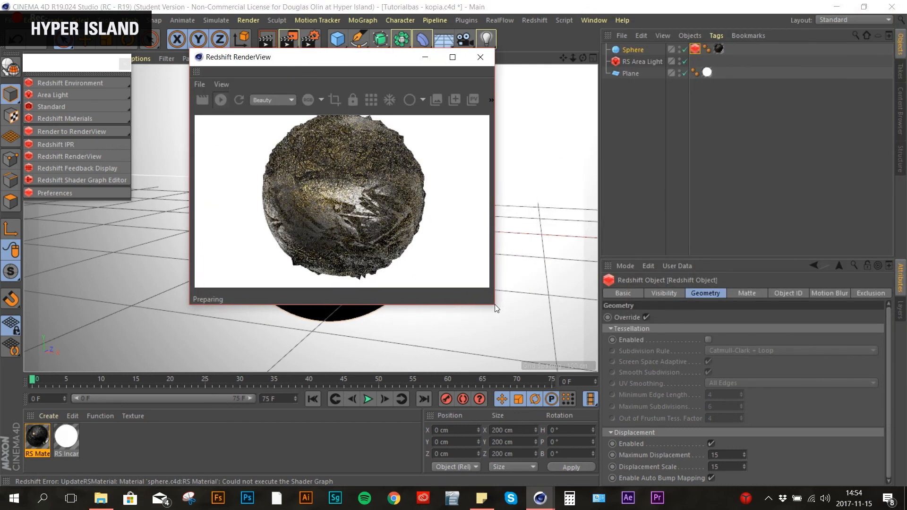
pyautogui.moveTo(493, 305); pyautogui.dragTo(643, 389)
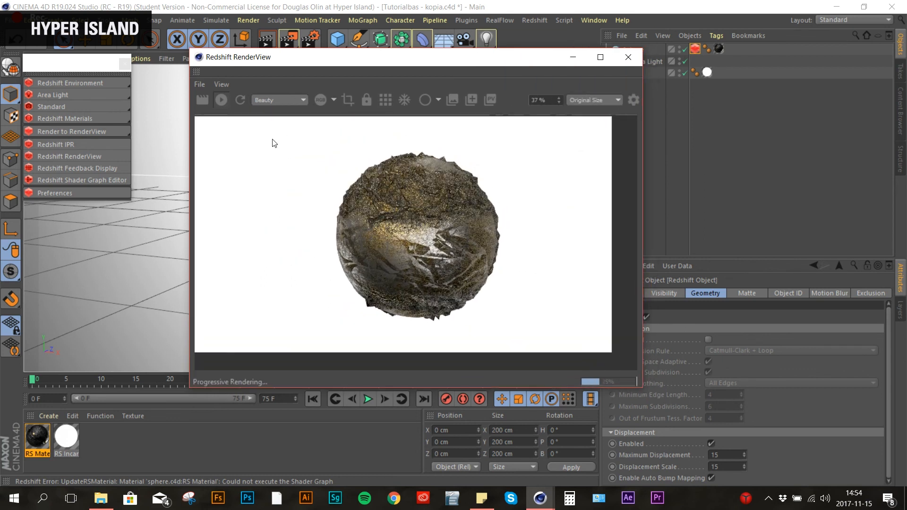
pyautogui.click(387, 98)
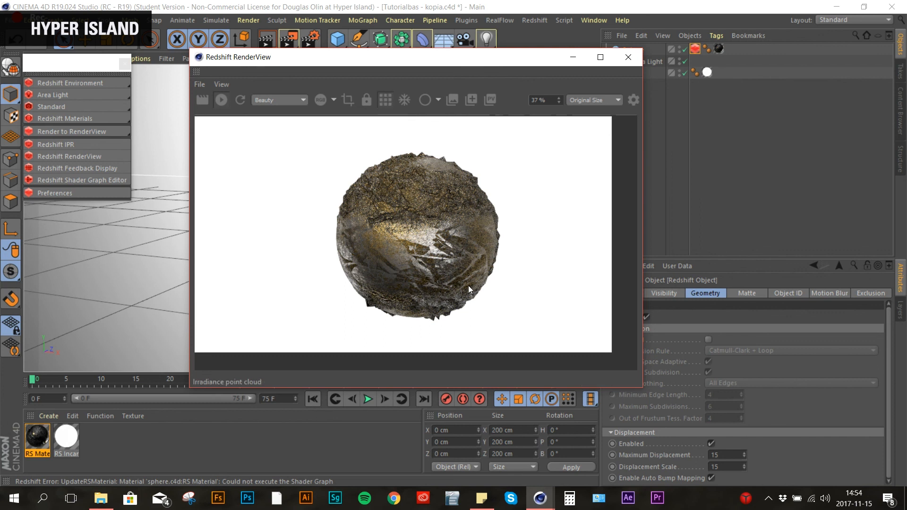
pyautogui.scroll(1, 457, 248)
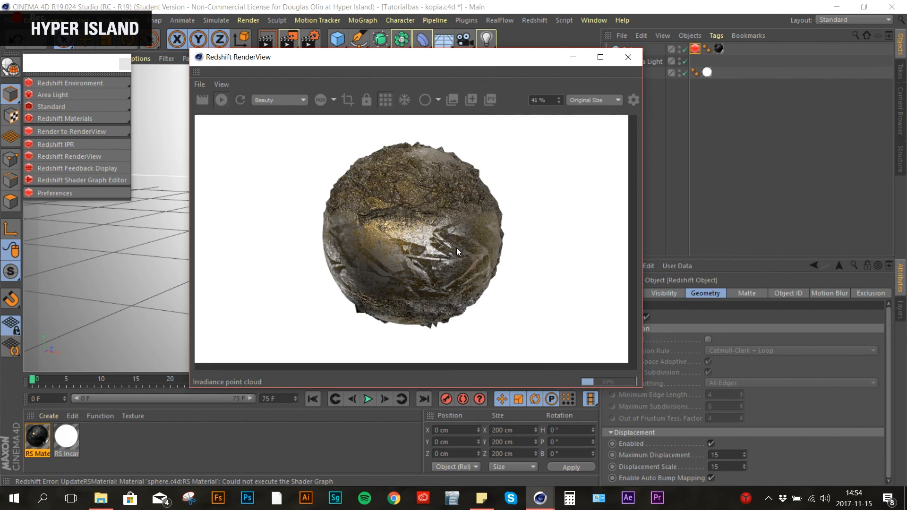